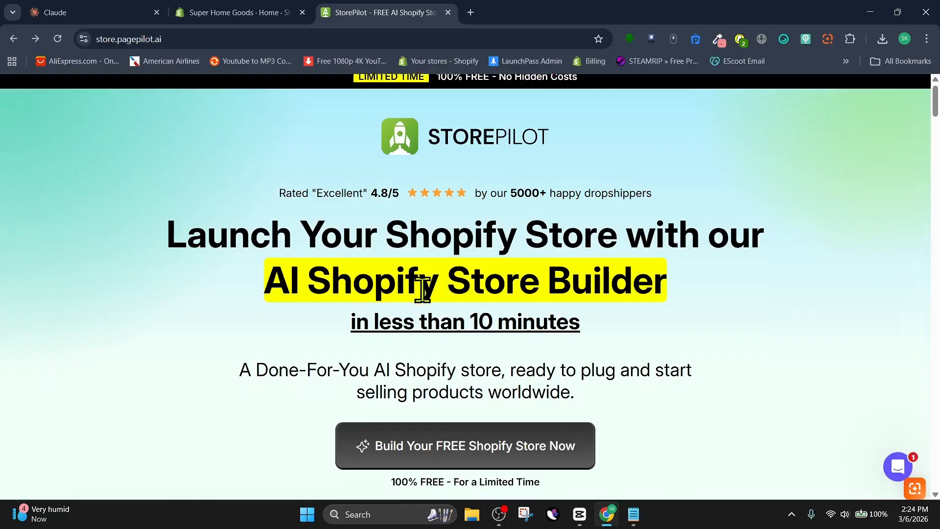
Scroll through the StorePilot landing page to review its AI store builder features.
scroll(421, 289, down, 5)
scroll(421, 288, down, 9)
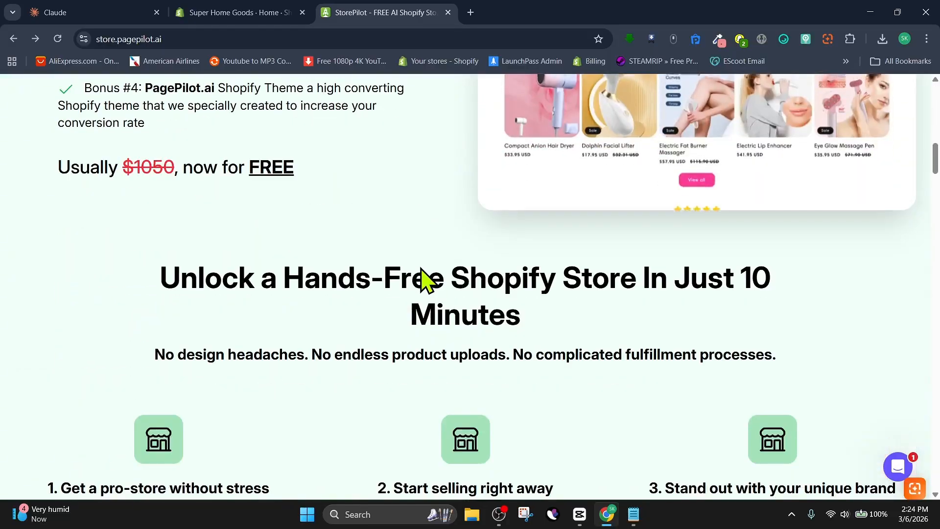
scroll(420, 267, down, 6)
scroll(426, 280, down, 13)
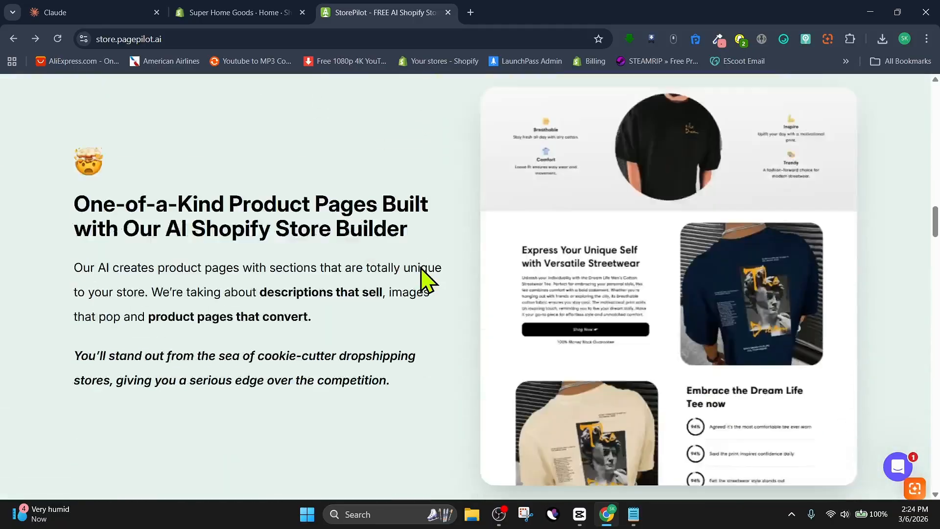
scroll(434, 277, up, 2)
scroll(294, 384, up, 6)
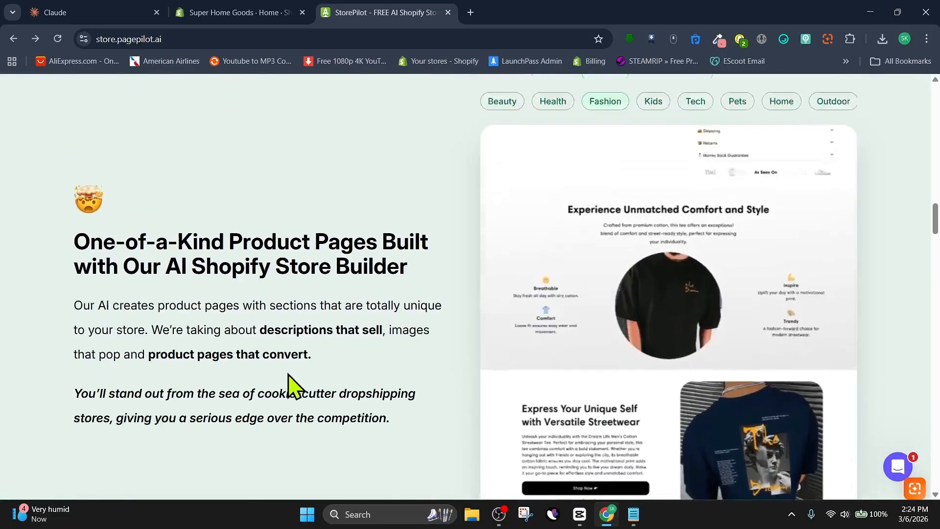
scroll(382, 377, down, 1)
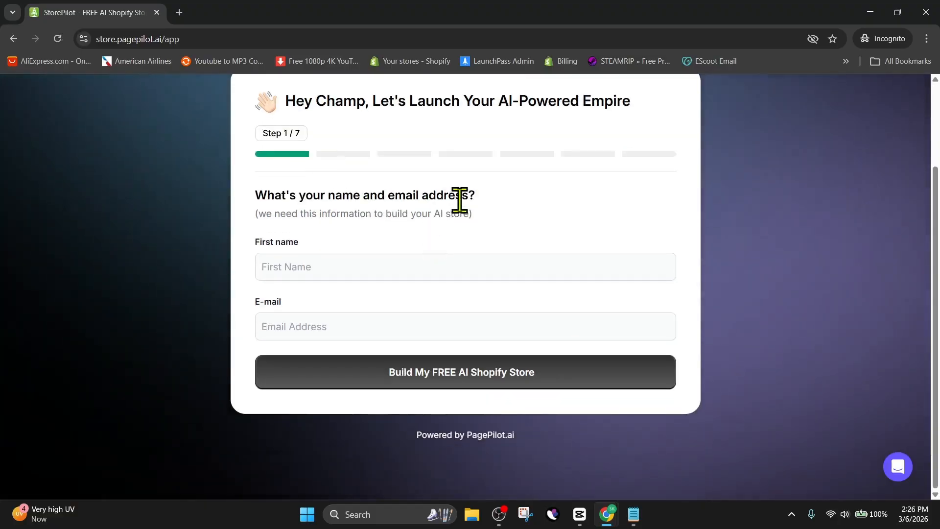
Submit the first-name and e-mail form to start building the free AI Shopify store.
click(378, 269)
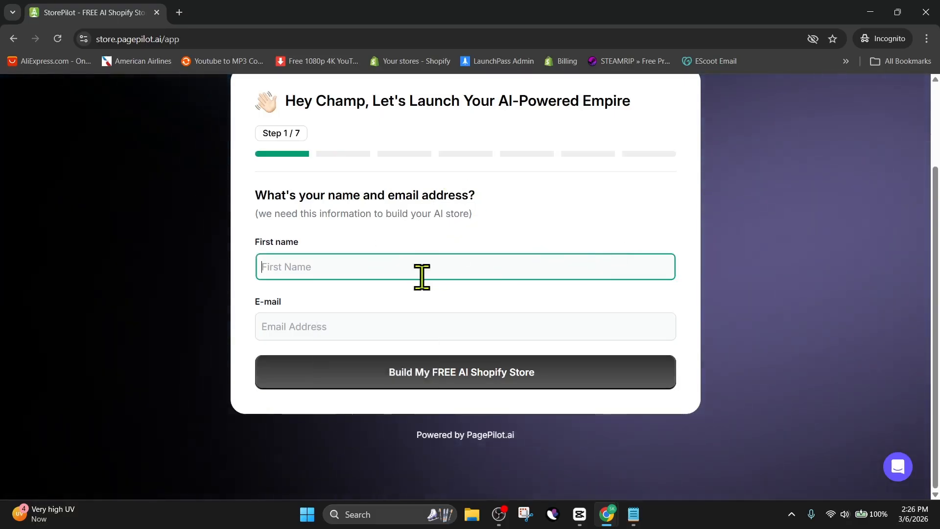
click(453, 377)
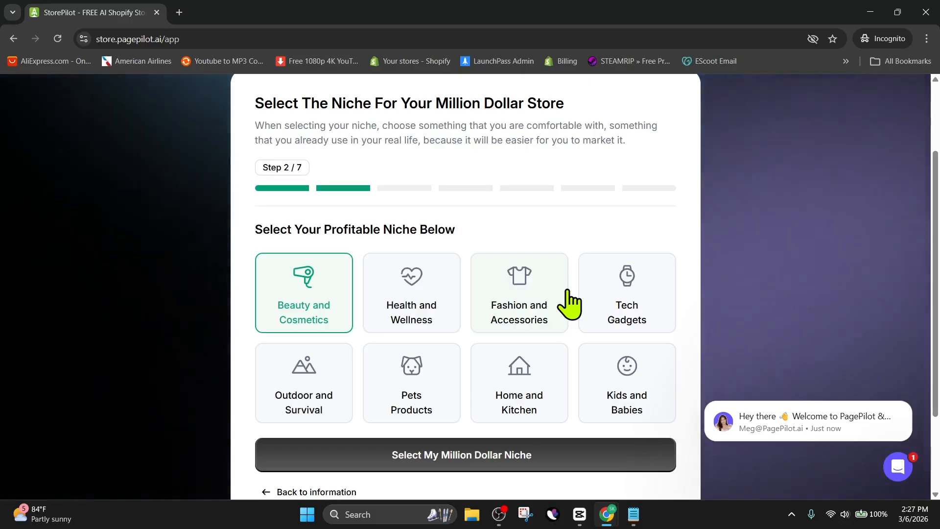
Choose the Home and Kitchen niche and confirm it.
click(521, 391)
click(482, 460)
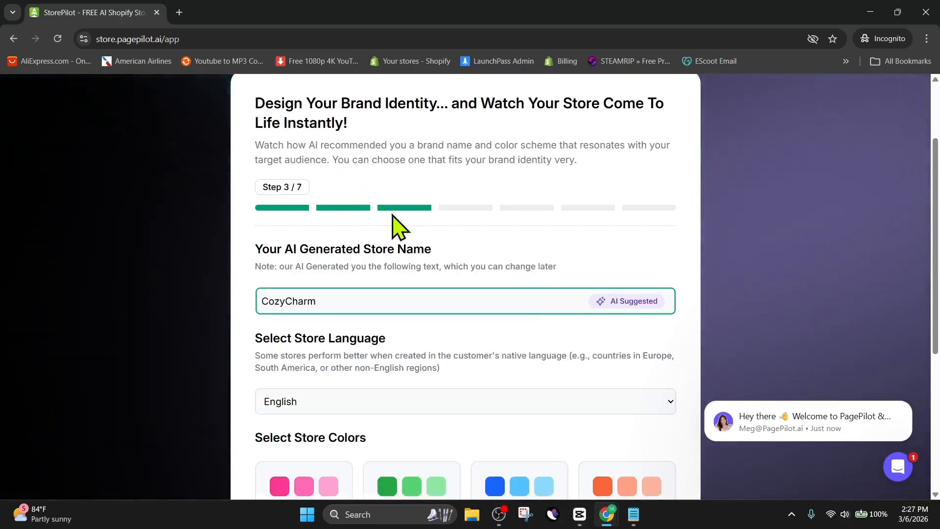
Replace the suggested store name with Super Home Goods.
scroll(483, 252, down, 4)
drag(368, 115, 257, 120)
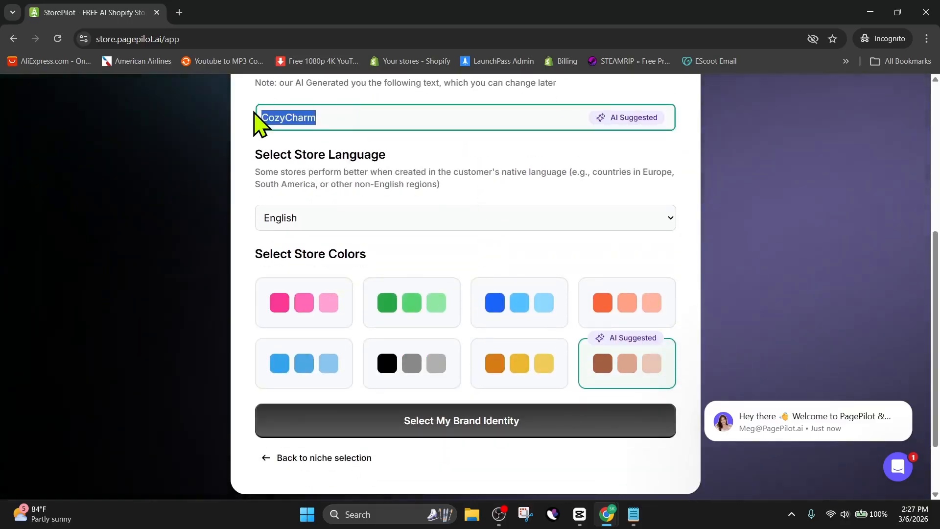
text(Super Home Goods)
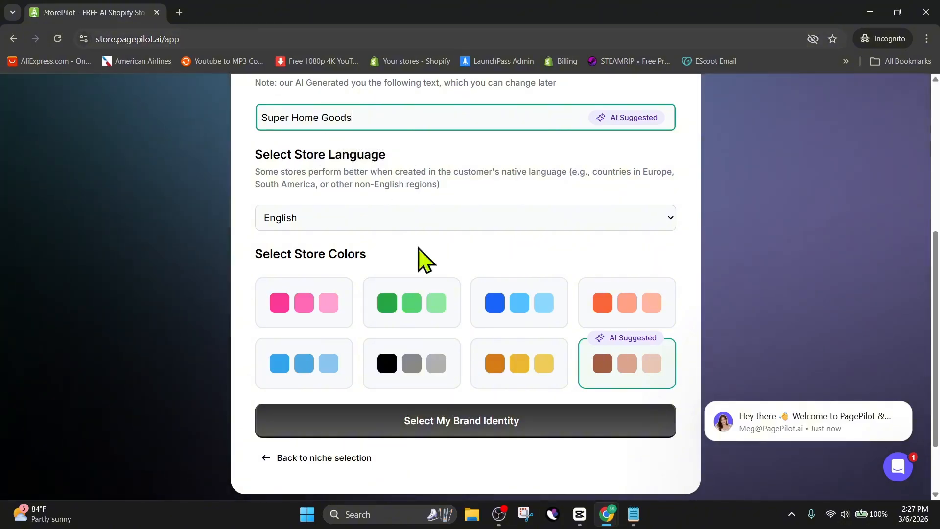
Switch to the Claude chat and read its suggested names for a home goods store.
mouse_move(606, 515)
click(542, 460)
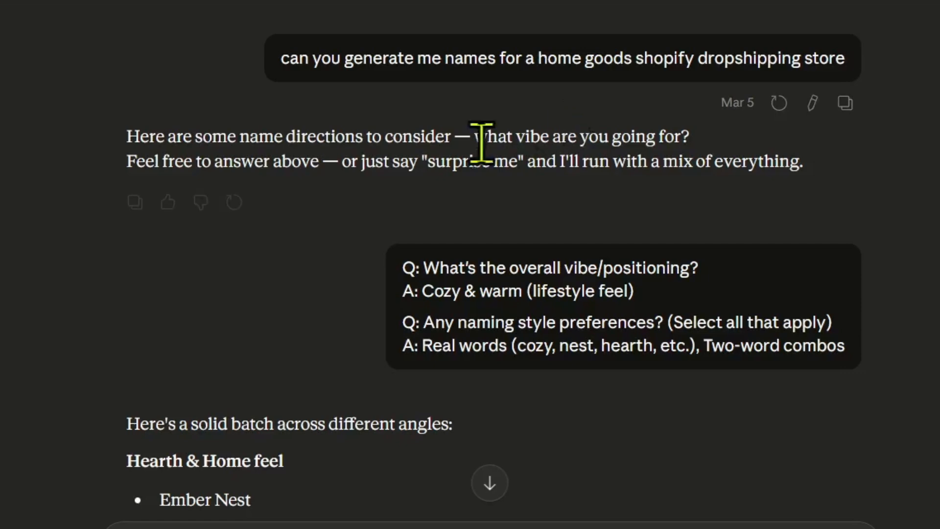
scroll(658, 243, down, 2)
scroll(451, 172, down, 4)
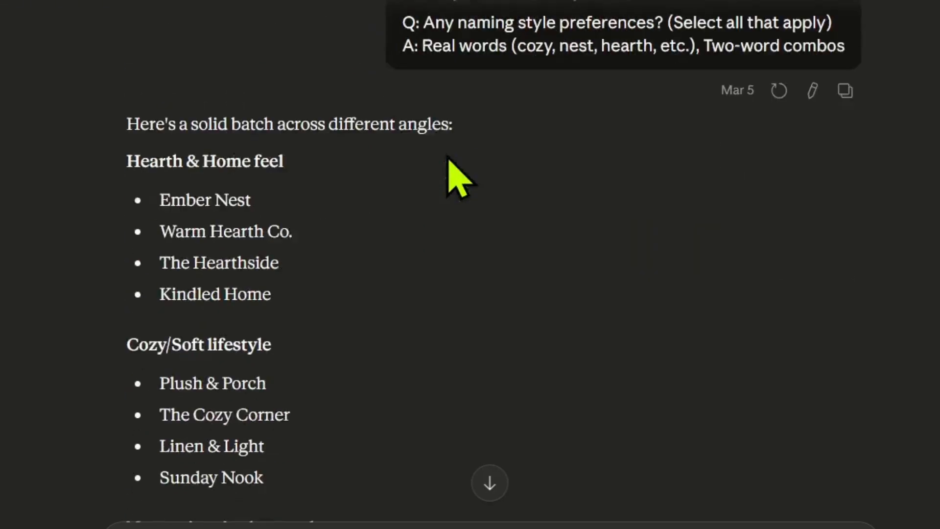
scroll(451, 157, down, 2)
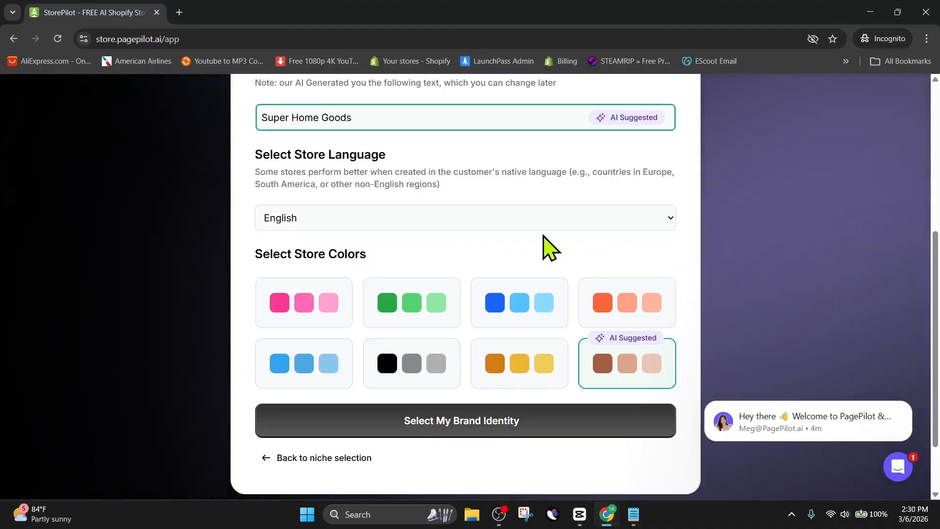
Confirm the brand identity with the Super Home Goods name, English language and AI-suggested colors.
scroll(545, 248, up, 4)
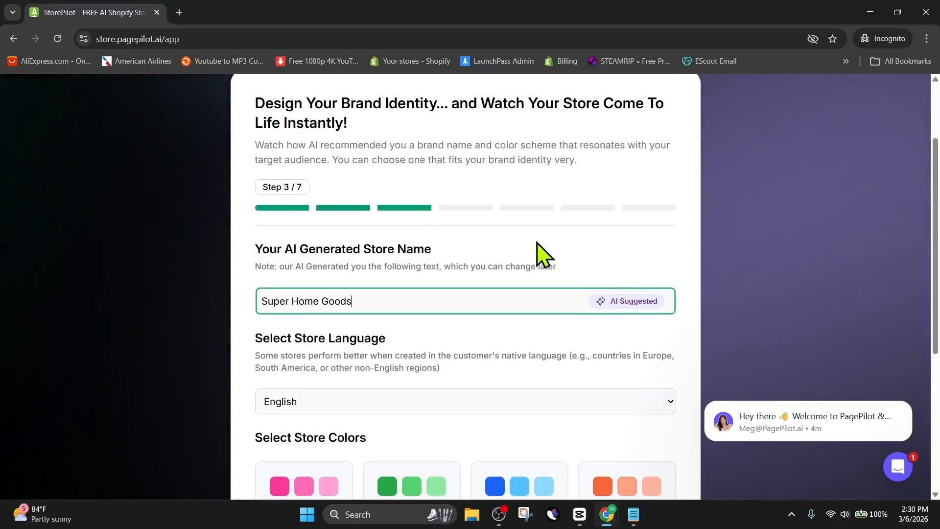
scroll(390, 240, down, 4)
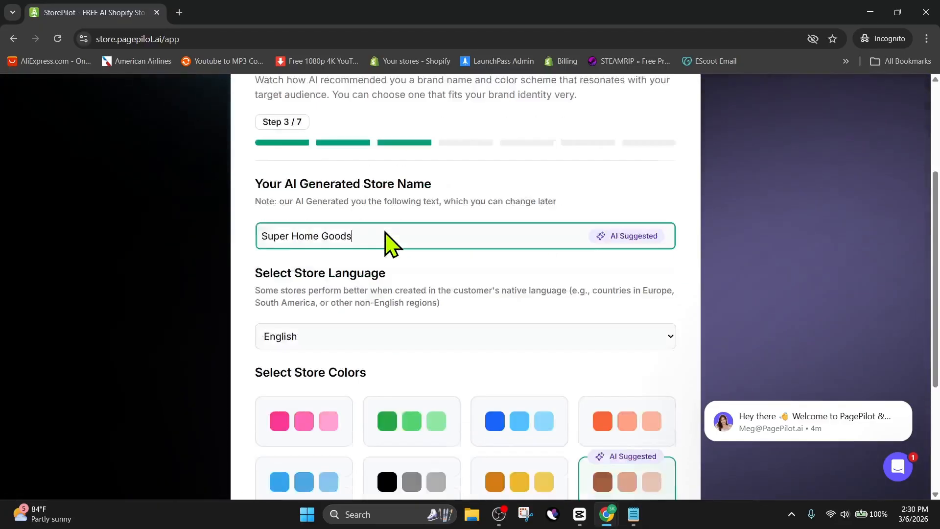
scroll(390, 244, down, 2)
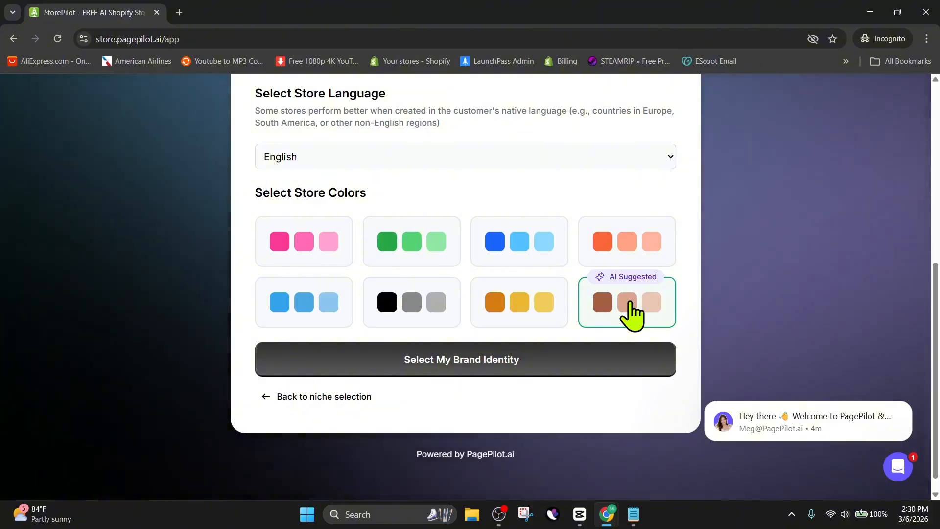
click(472, 377)
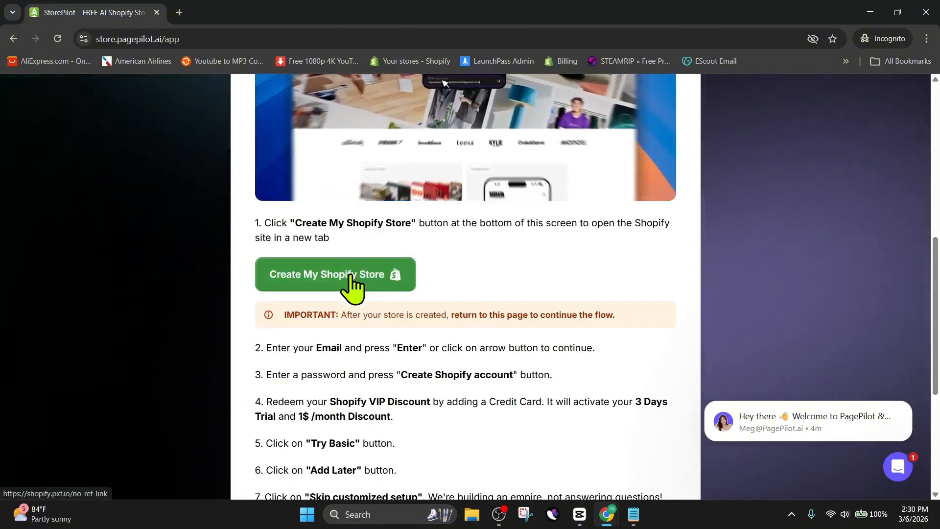
Open the Shopify store creation page and choose PayPal for the $1 trial subscription.
click(355, 275)
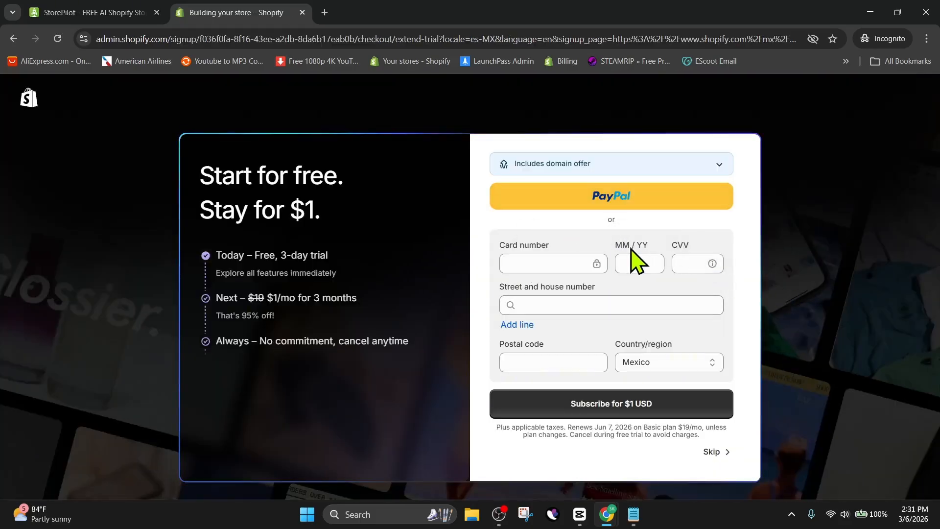
click(593, 198)
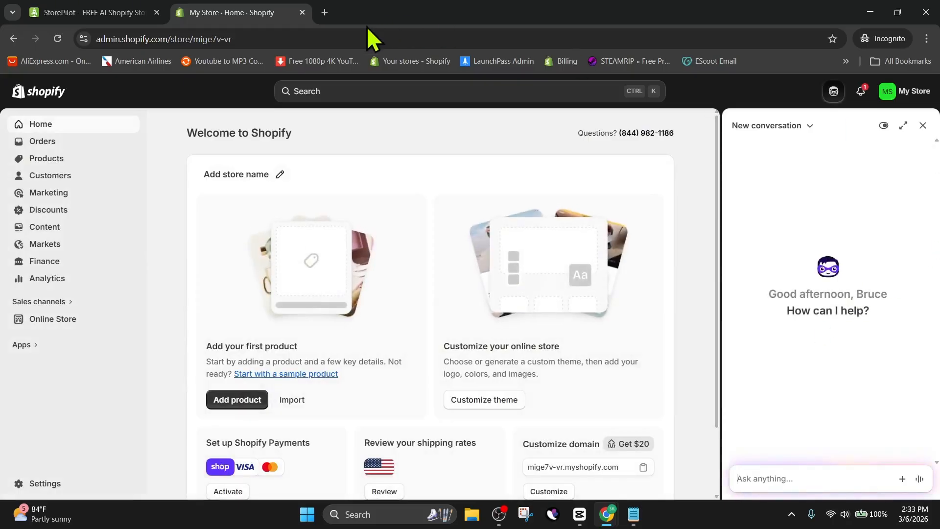
Copy the Shopify admin URL and continue to the store connection step in StorePilot.
click(234, 39)
key(ctrl+c)
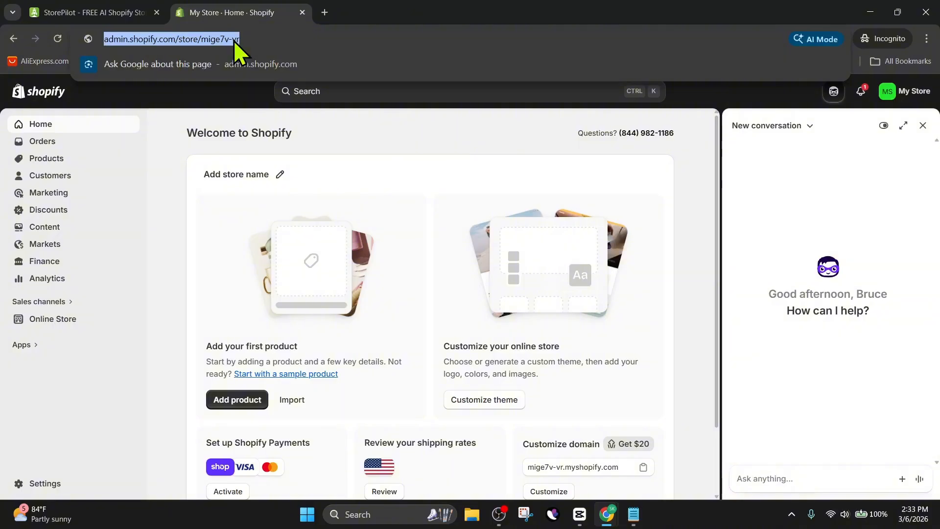
click(98, 11)
scroll(559, 272, down, 5)
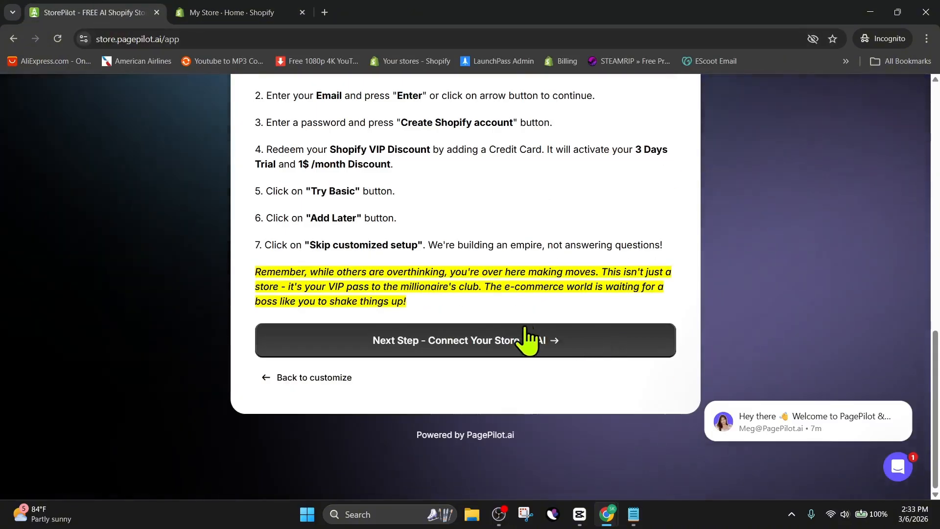
click(477, 343)
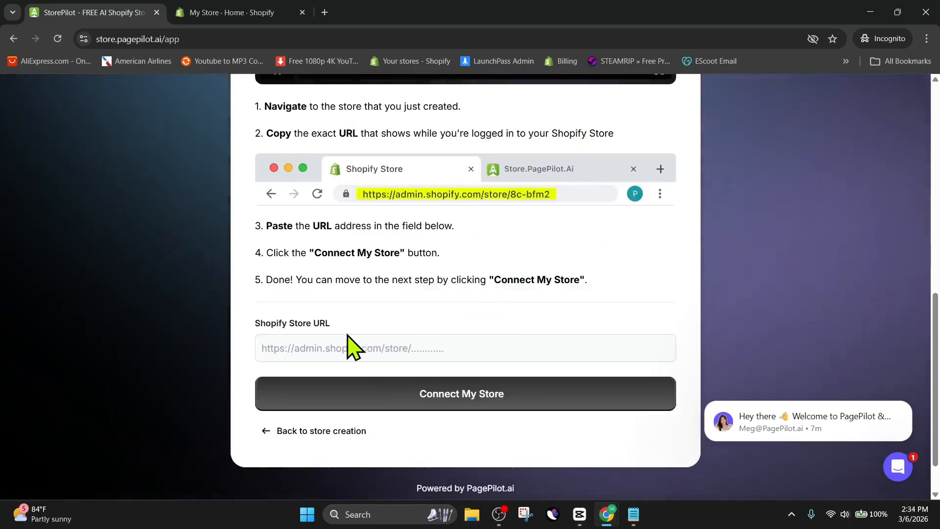
Paste the Shopify admin URL to connect the store and install the PagePilot app.
click(326, 348)
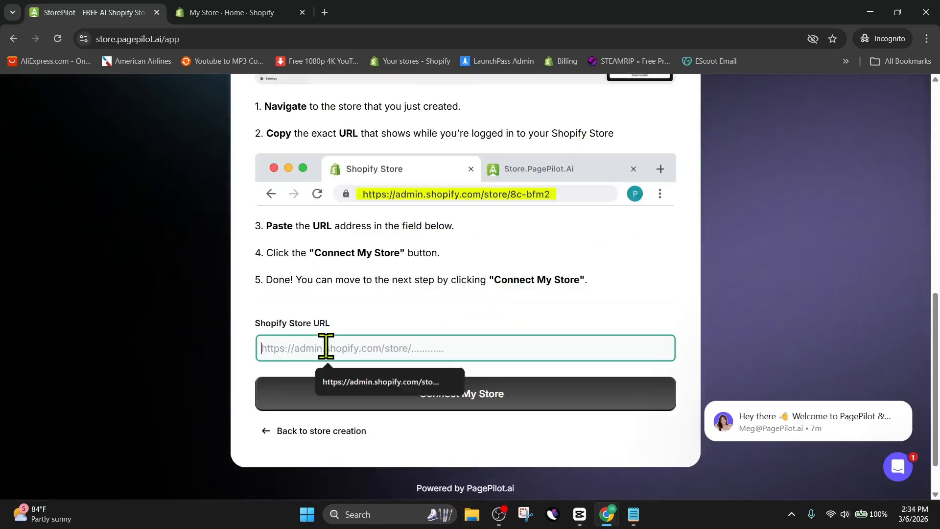
key(ctrl+v)
key(Return)
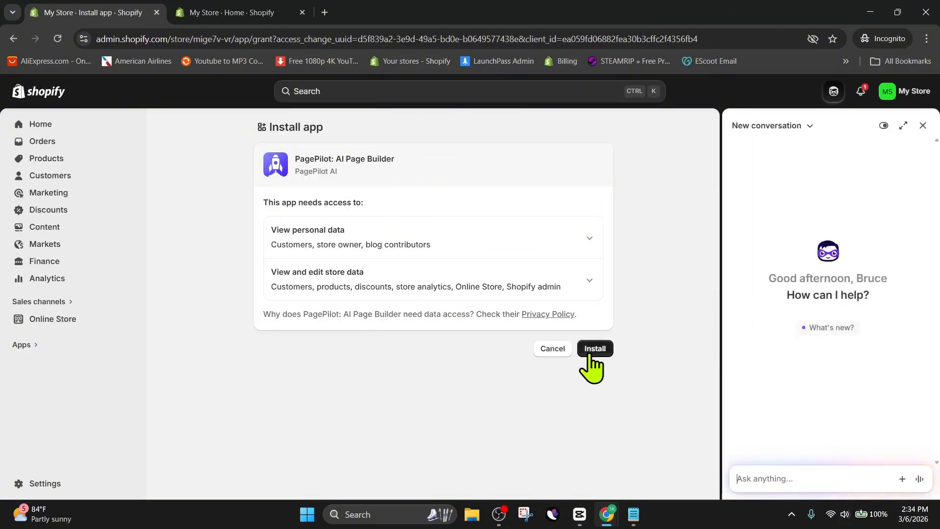
click(593, 348)
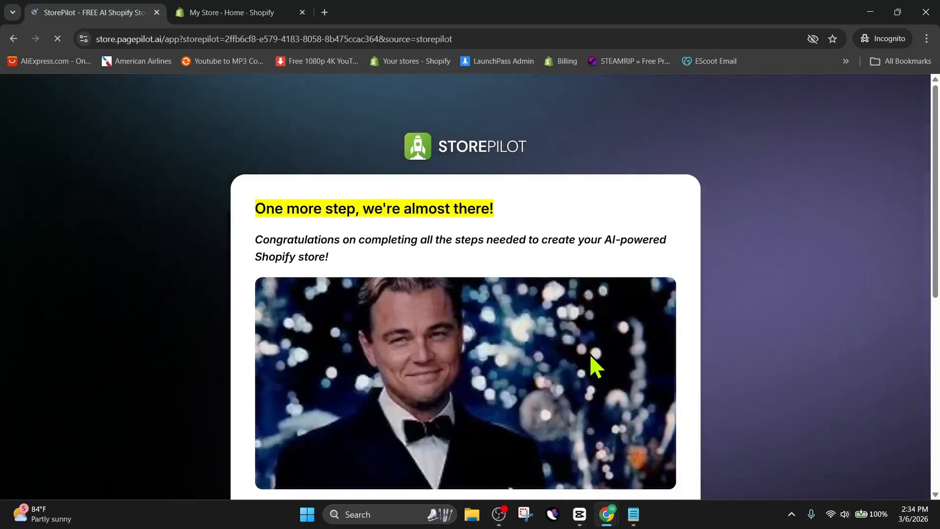
Continue past the congratulations page with Take My Store To The Next Level.
scroll(636, 230, down, 2)
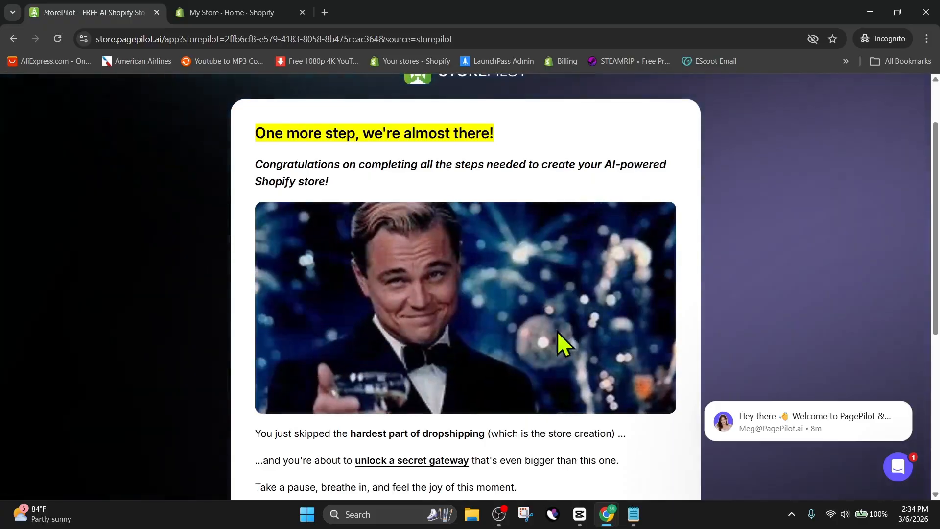
scroll(431, 299, down, 5)
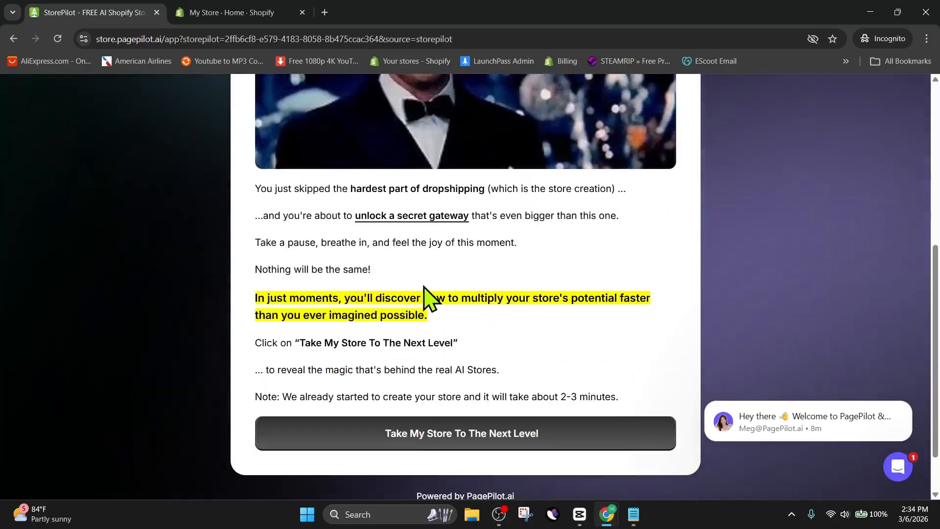
click(444, 376)
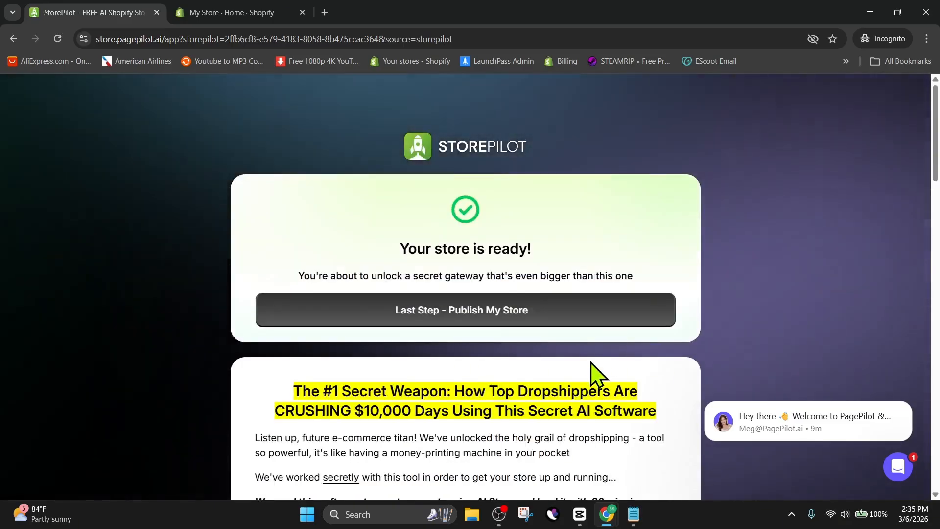
Proceed to the last step to publish the store.
scroll(593, 375, down, 8)
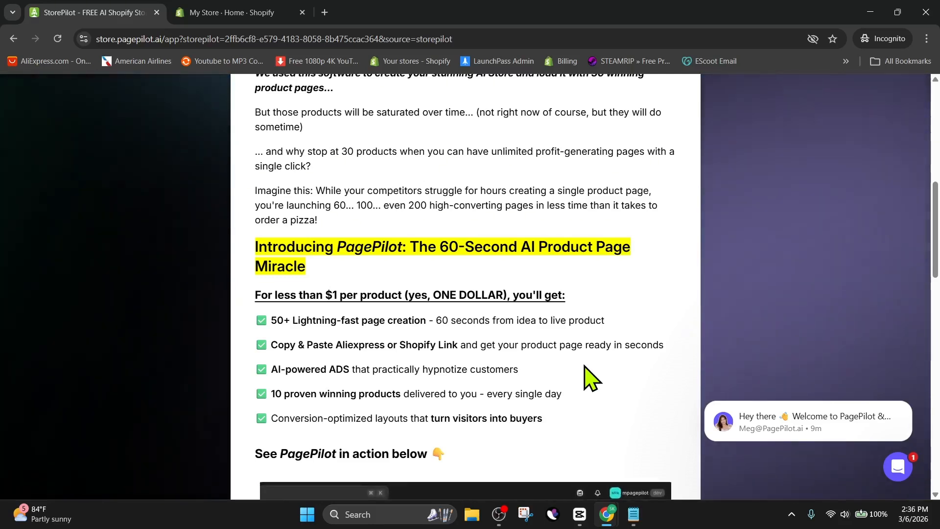
scroll(478, 372, up, 10)
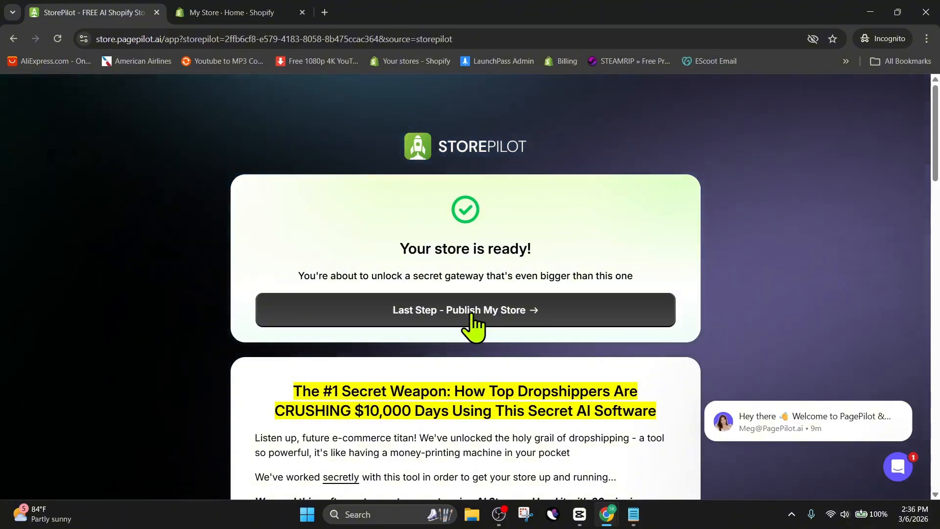
click(471, 316)
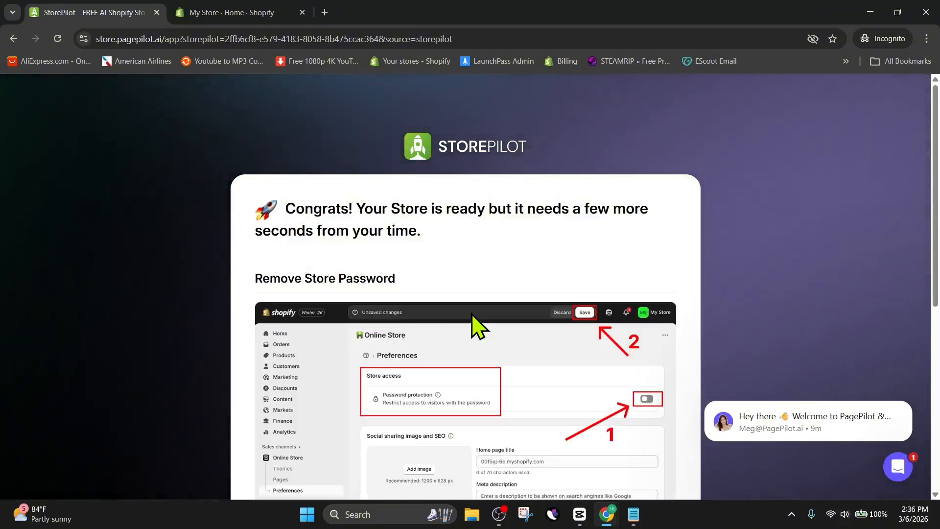
Follow the publish instructions and open the generated AI store's storefront.
scroll(478, 303, down, 4)
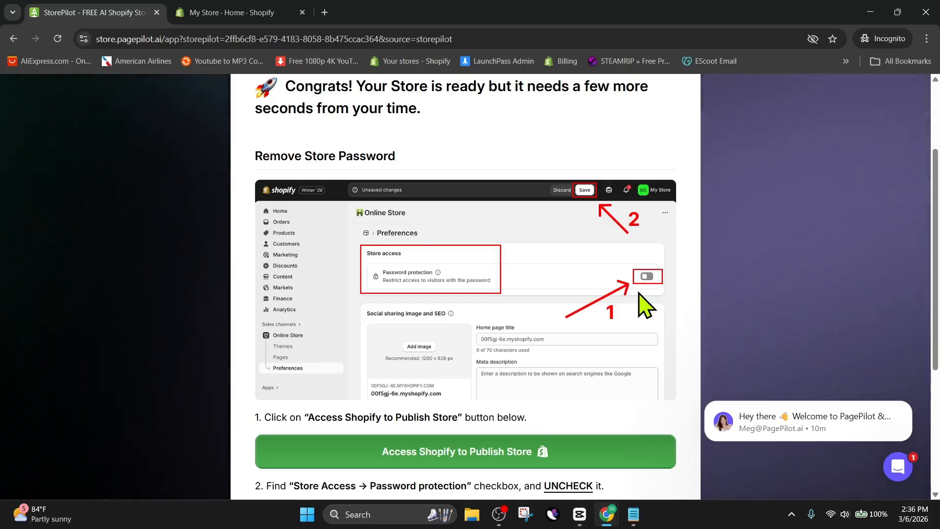
scroll(639, 293, down, 2)
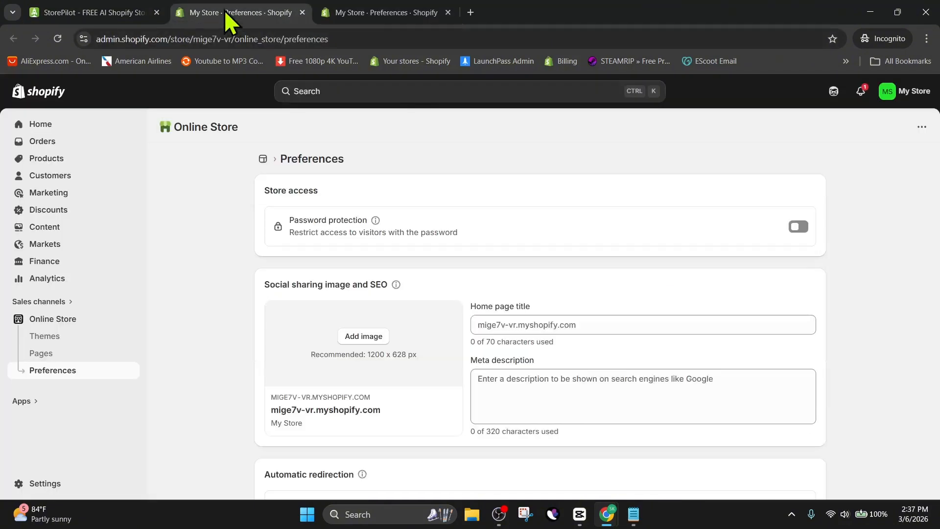
click(93, 12)
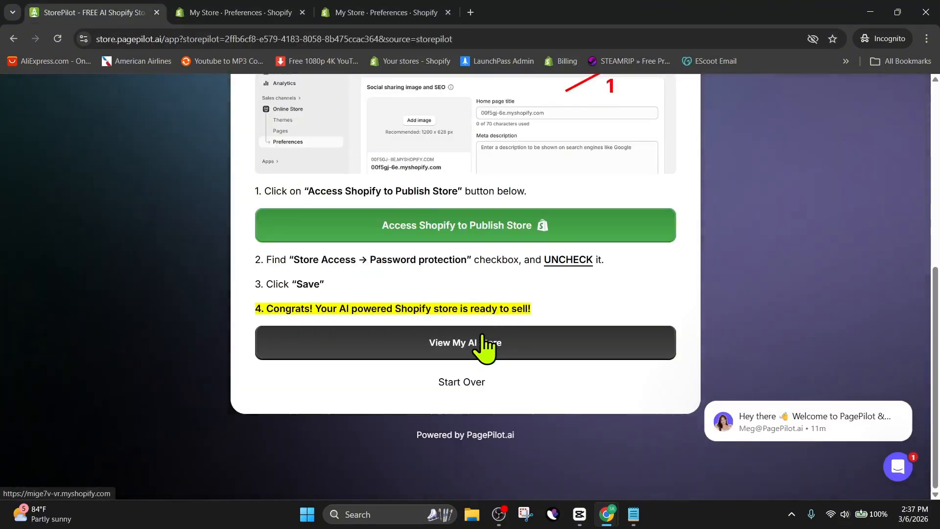
click(440, 349)
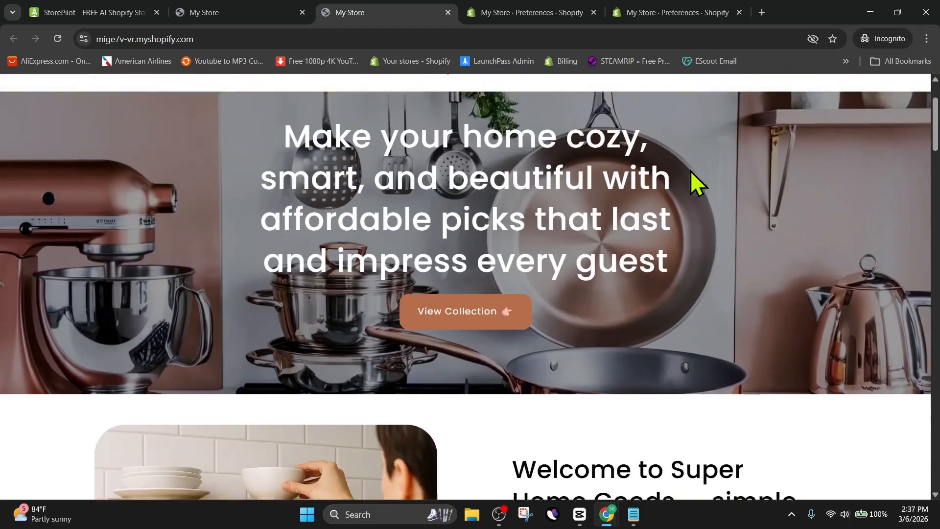
scroll(691, 172, up, 2)
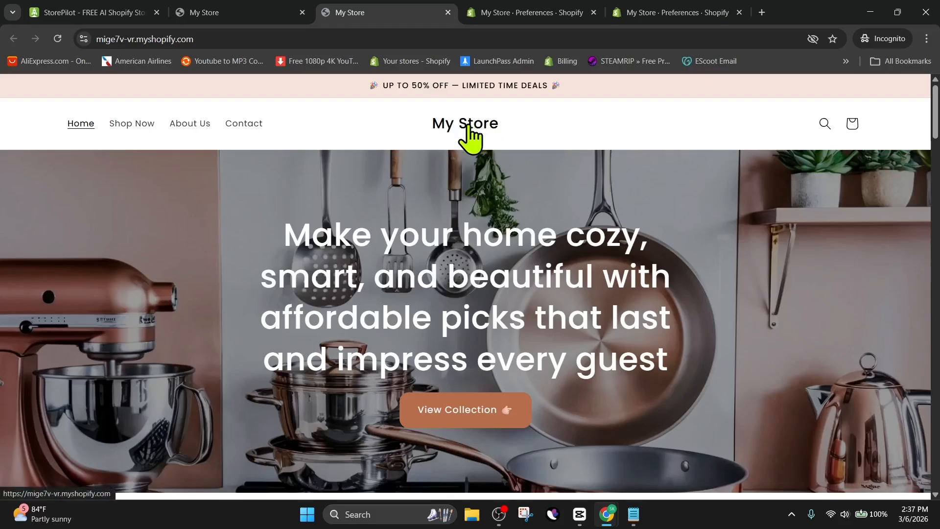
Scroll through the store's home page sections and open the About Us page.
scroll(536, 198, down, 7)
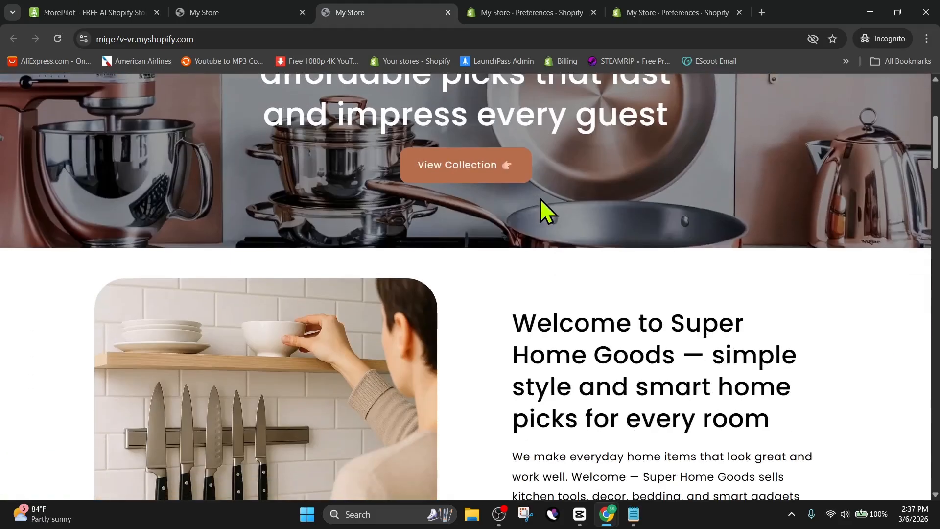
scroll(544, 191, down, 1)
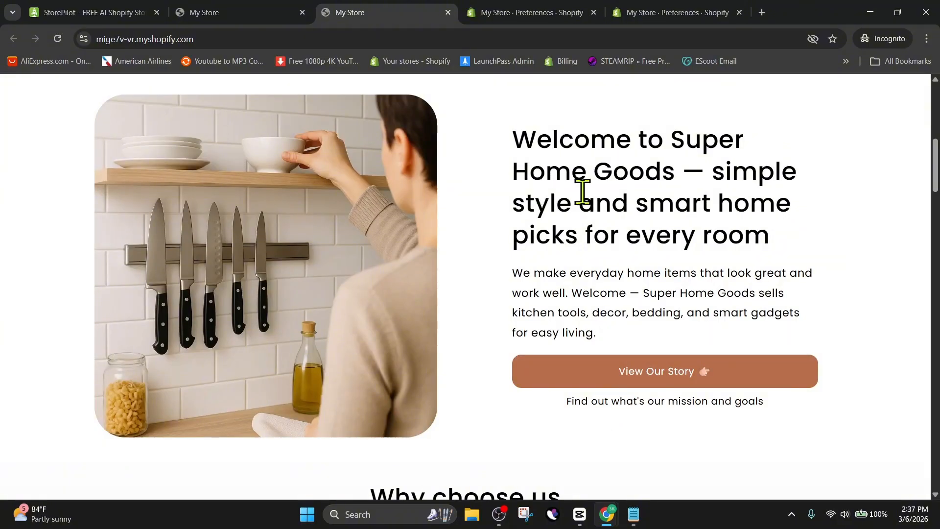
scroll(538, 266, down, 3)
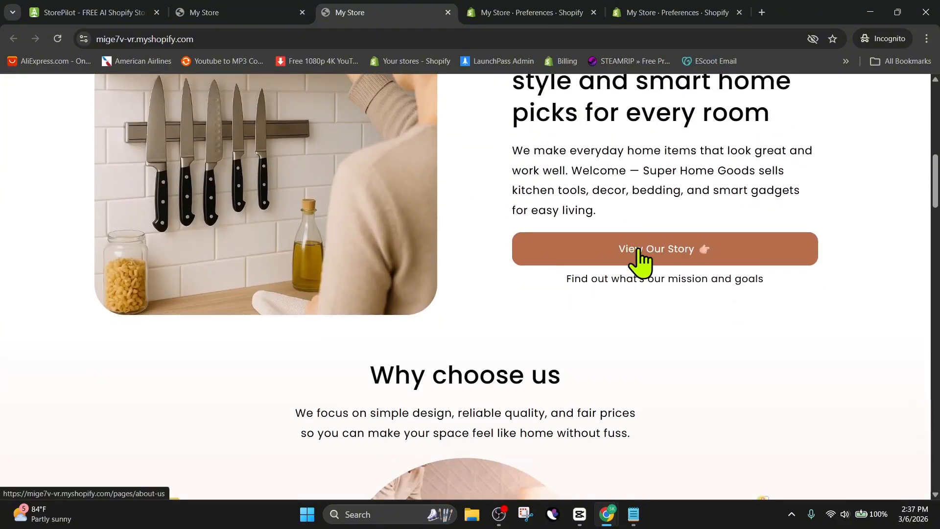
scroll(640, 260, down, 3)
scroll(653, 248, down, 4)
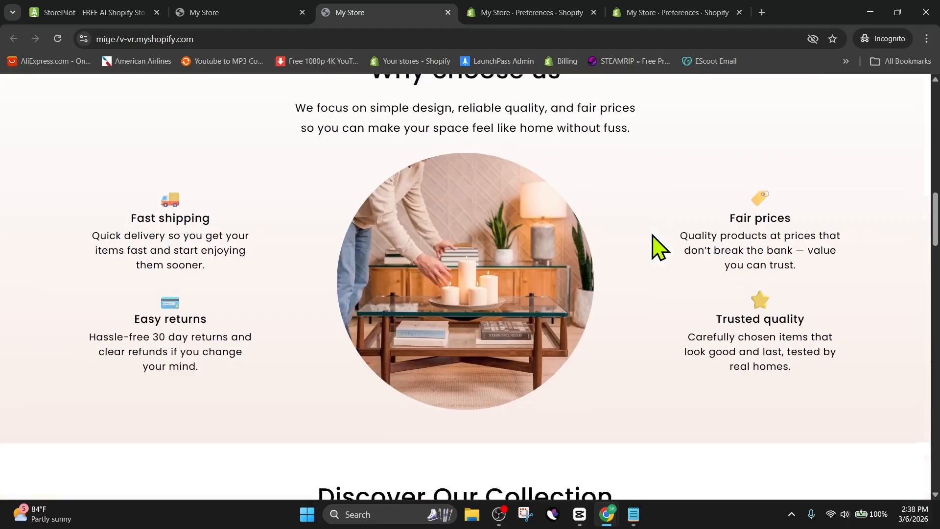
scroll(664, 221, up, 6)
click(665, 200)
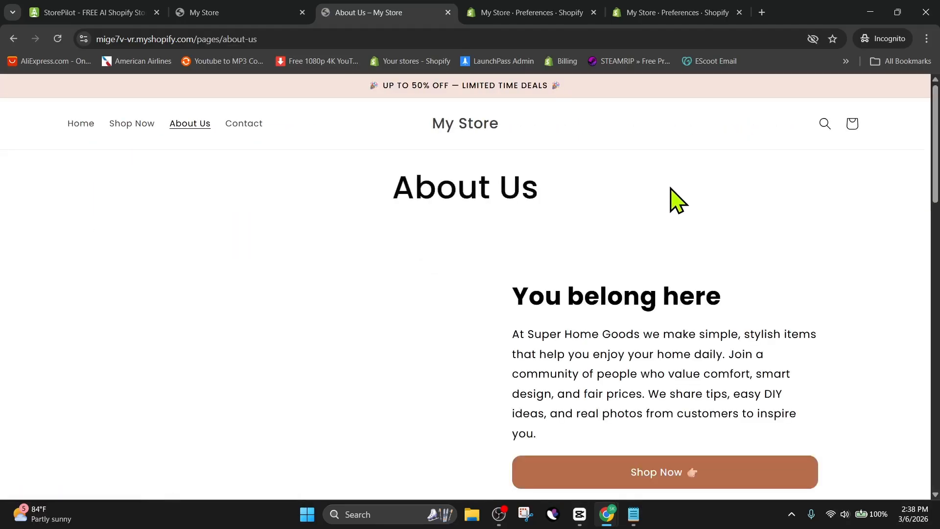
Review the About Us page content and footer, then close its tab.
scroll(539, 172, down, 15)
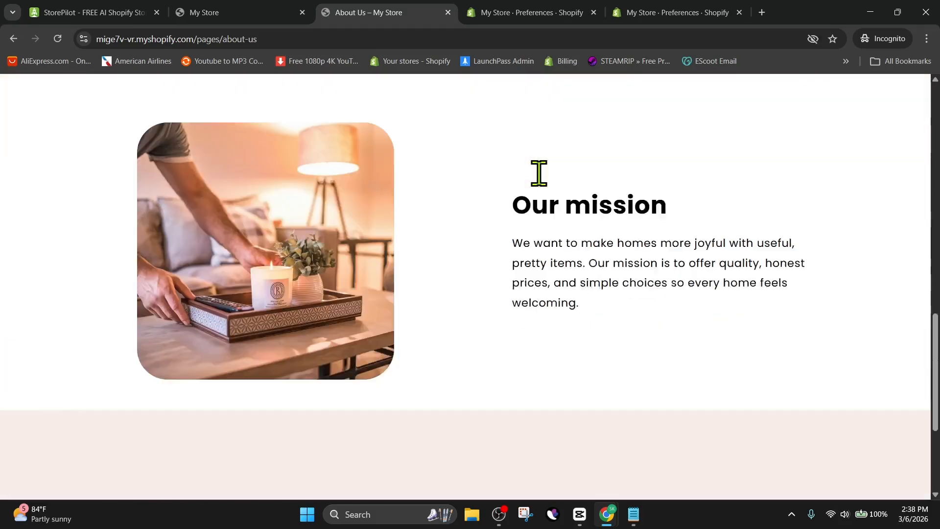
scroll(539, 172, down, 2)
scroll(532, 183, up, 8)
scroll(534, 183, down, 10)
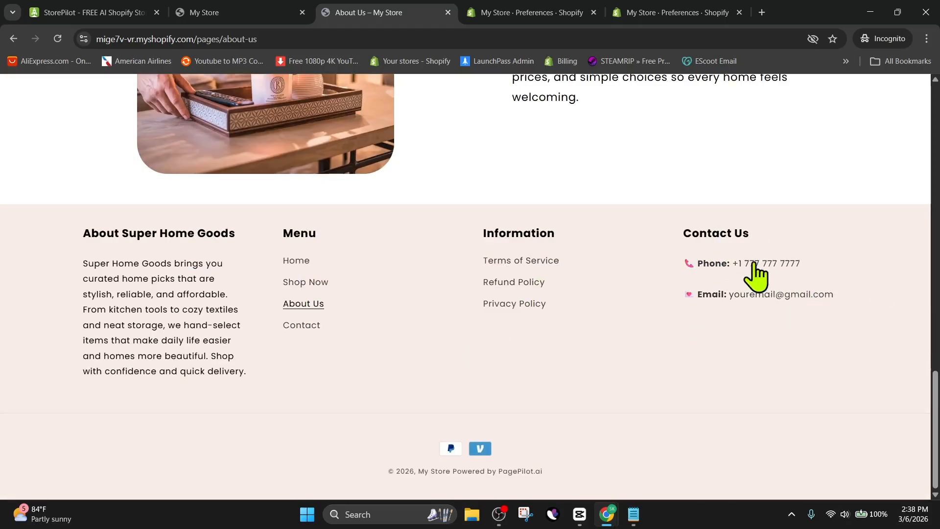
scroll(326, 267, up, 19)
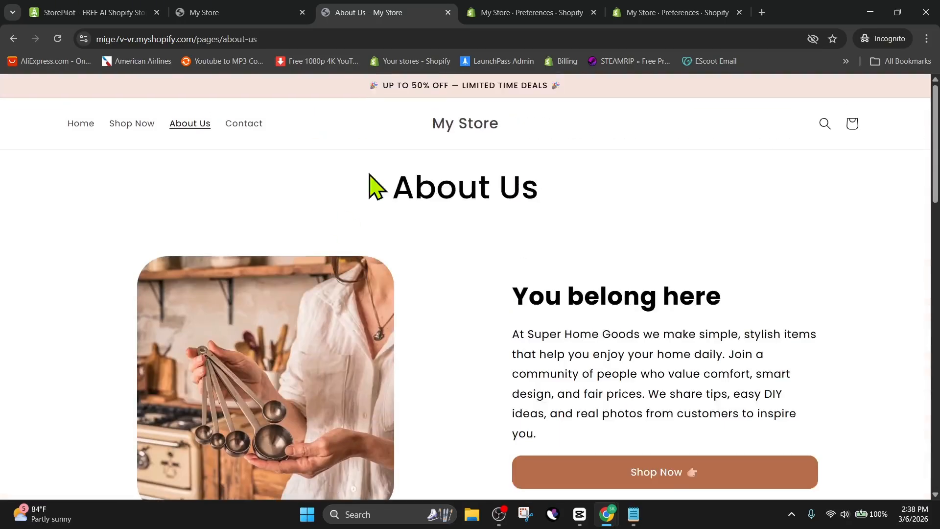
click(448, 13)
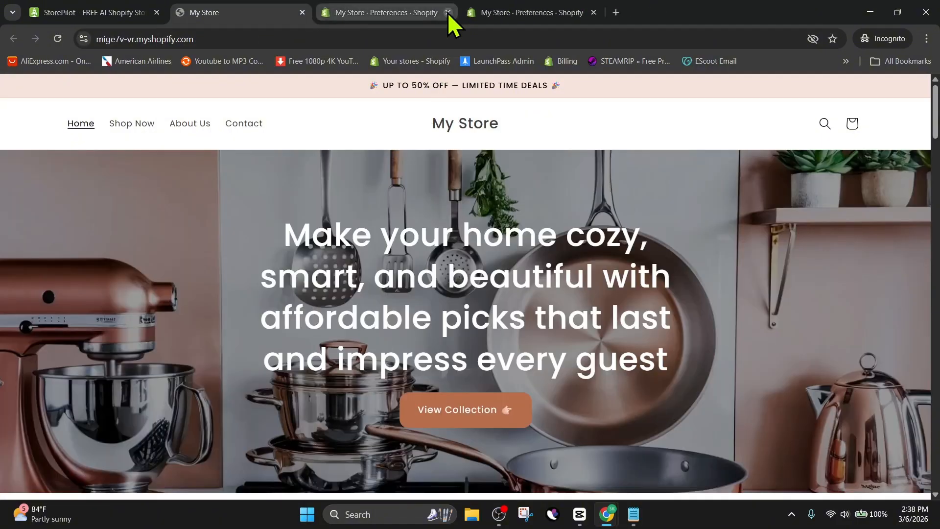
Browse the home page product collection and the all-products page, then go back to the home page.
scroll(494, 221, down, 10)
scroll(492, 210, down, 10)
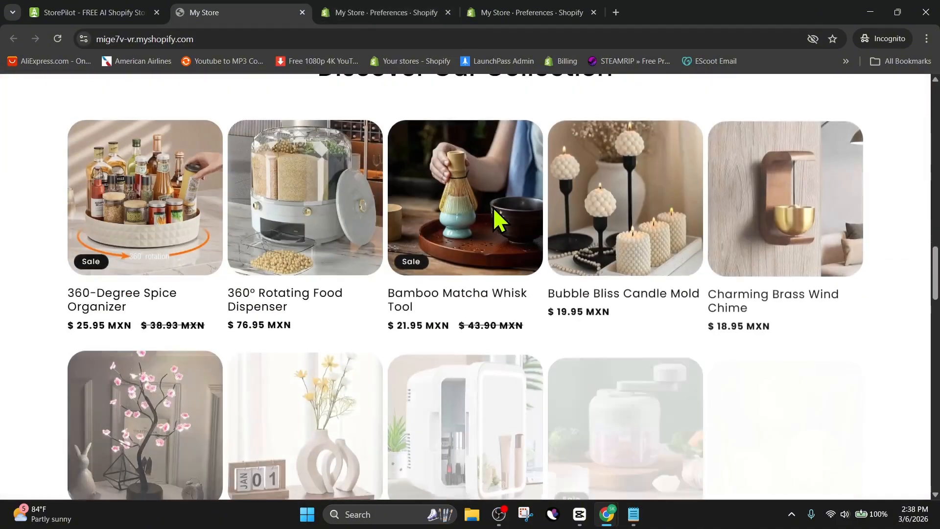
scroll(495, 218, down, 4)
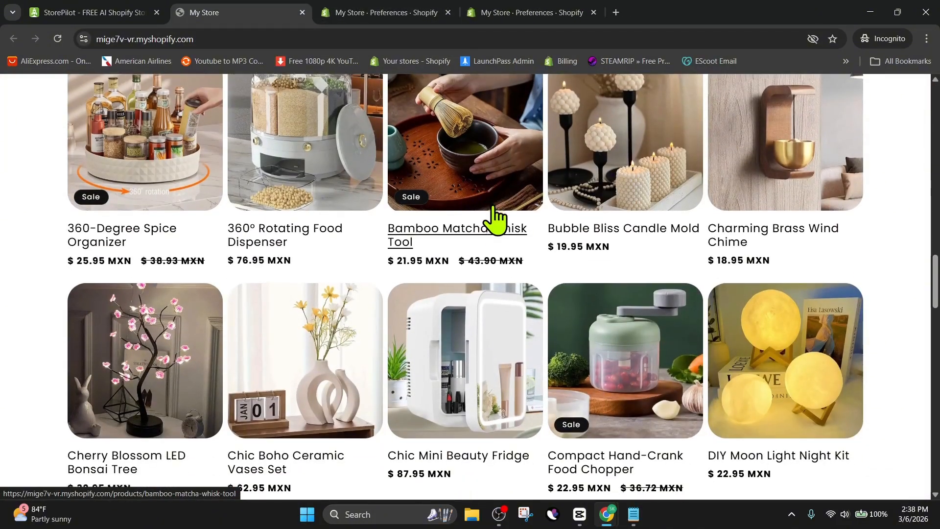
scroll(495, 218, down, 3)
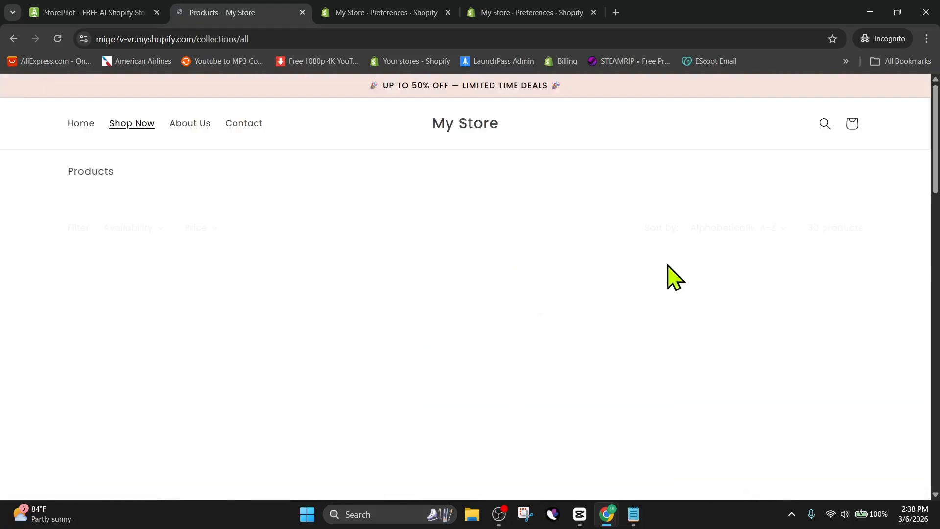
scroll(616, 250, down, 11)
scroll(615, 255, down, 13)
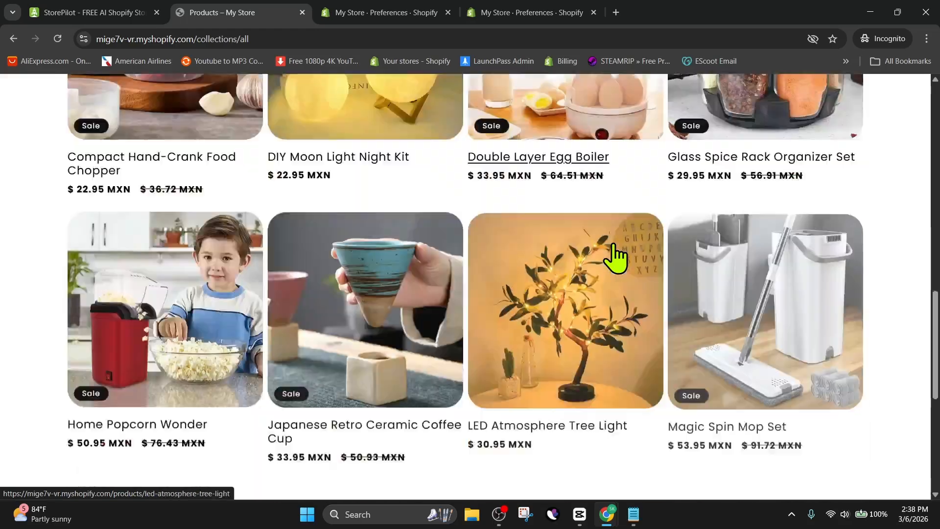
scroll(403, 196, up, 7)
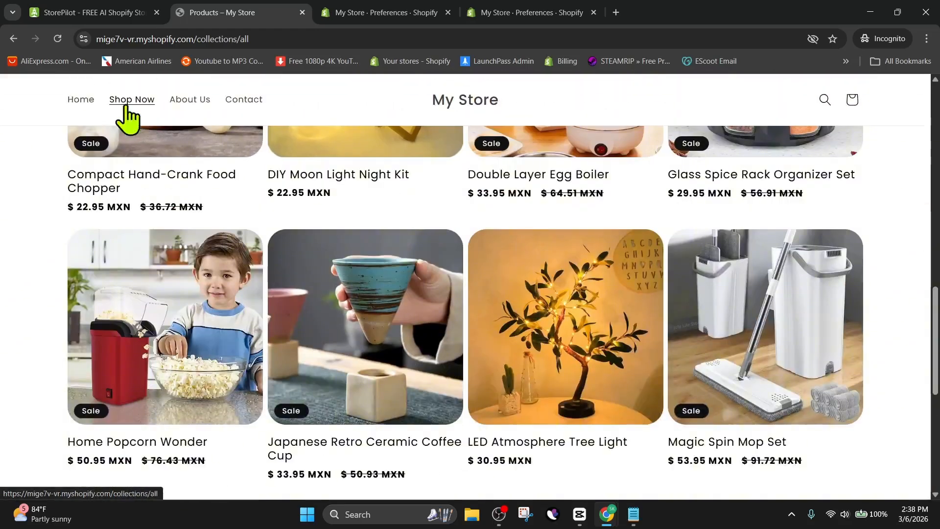
click(17, 39)
Examine the home page's customer reviews, guarantee section and footer.
scroll(595, 216, down, 5)
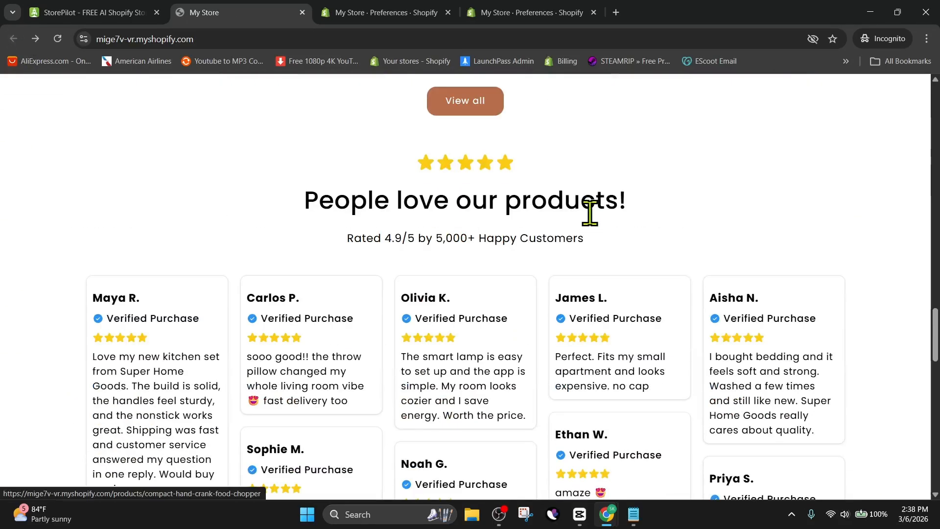
scroll(590, 223, up, 3)
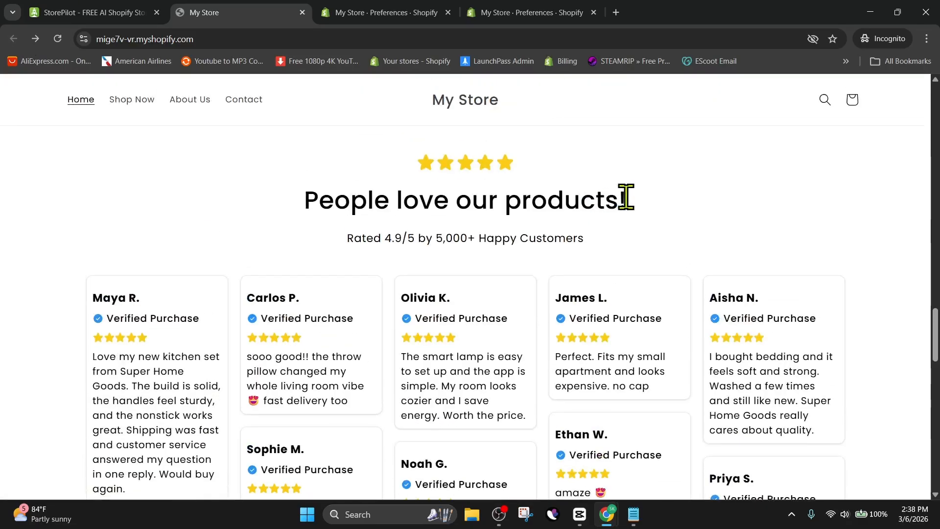
scroll(627, 197, down, 15)
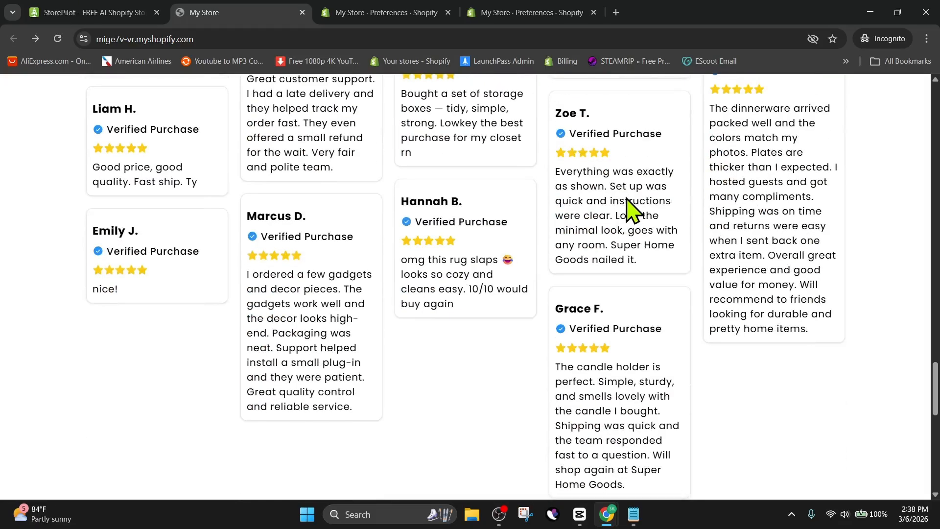
scroll(626, 197, down, 4)
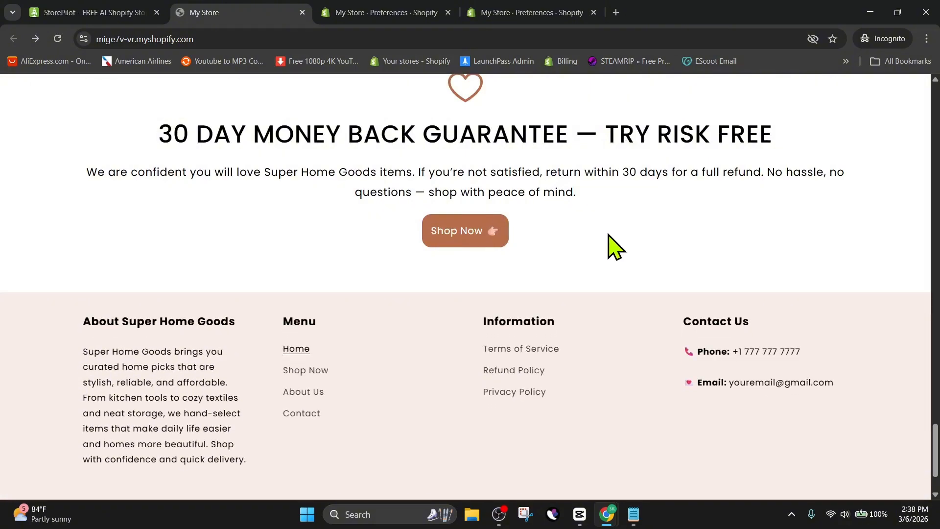
scroll(612, 245, down, 2)
scroll(609, 231, up, 15)
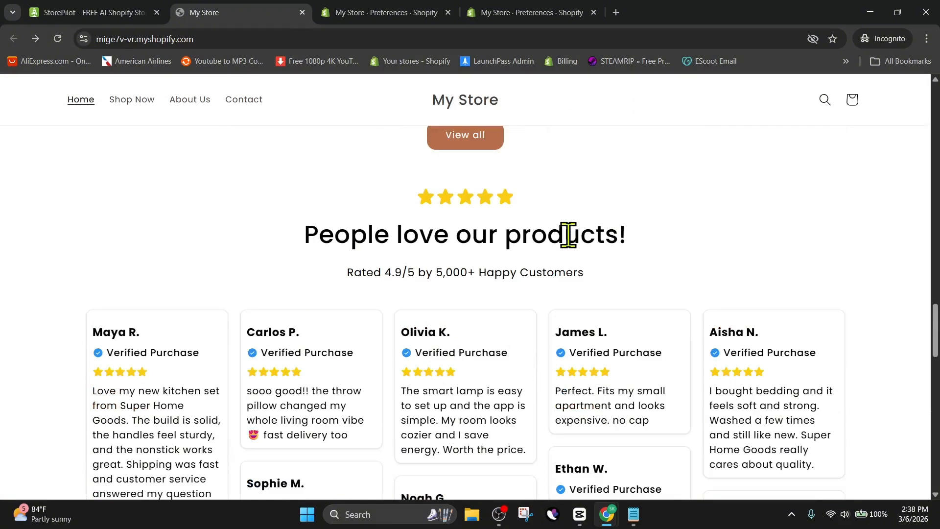
scroll(568, 236, up, 15)
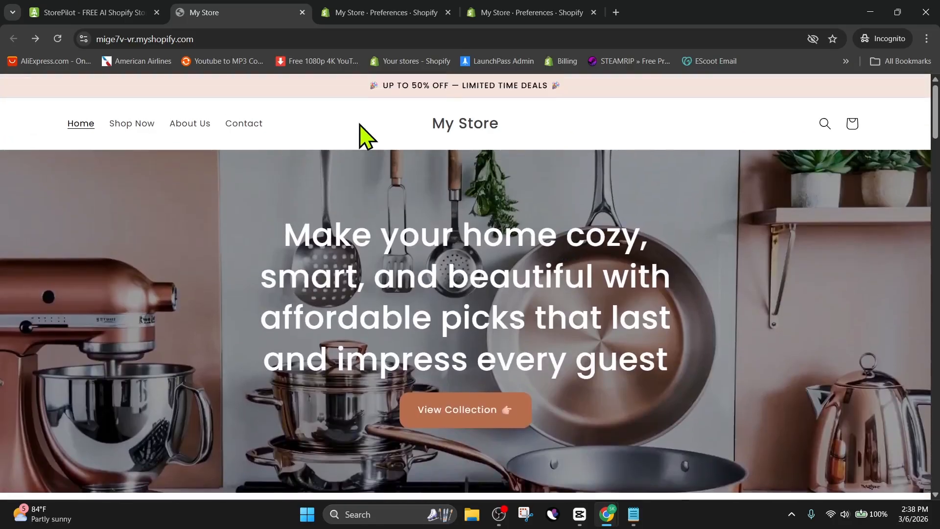
Browse the first page of the all-products collection.
scroll(456, 152, down, 3)
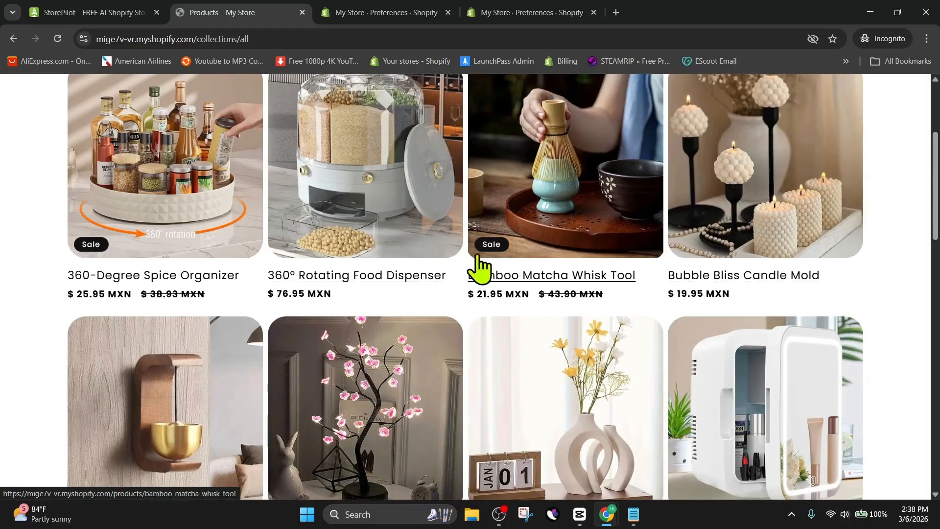
scroll(392, 196, down, 3)
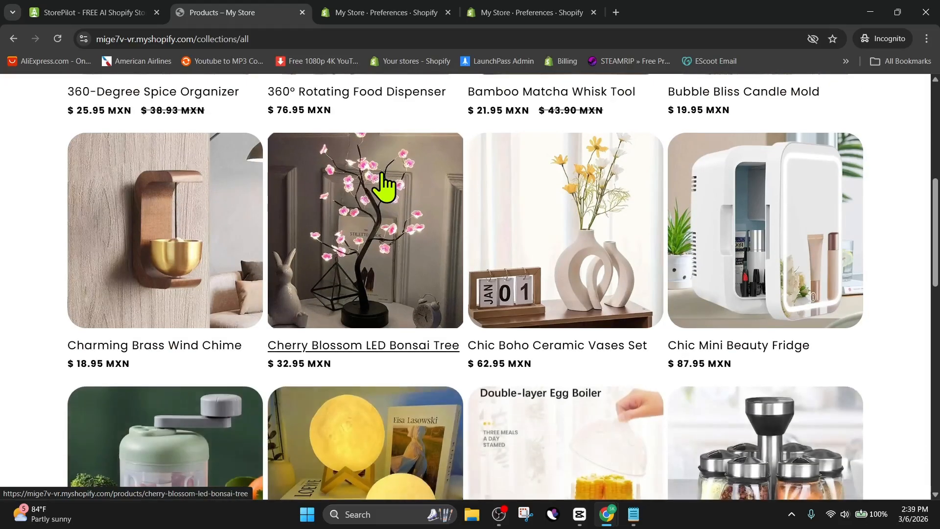
scroll(383, 186, down, 2)
scroll(383, 186, up, 2)
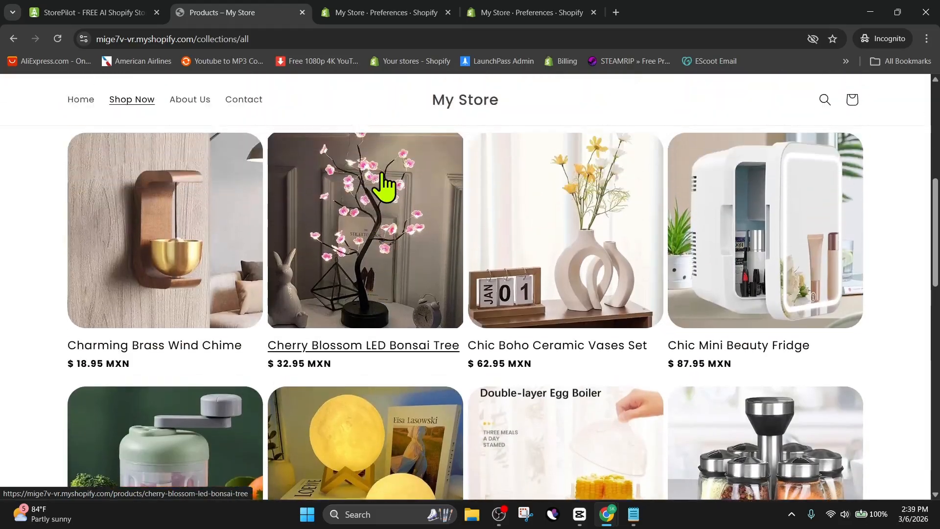
scroll(382, 186, down, 4)
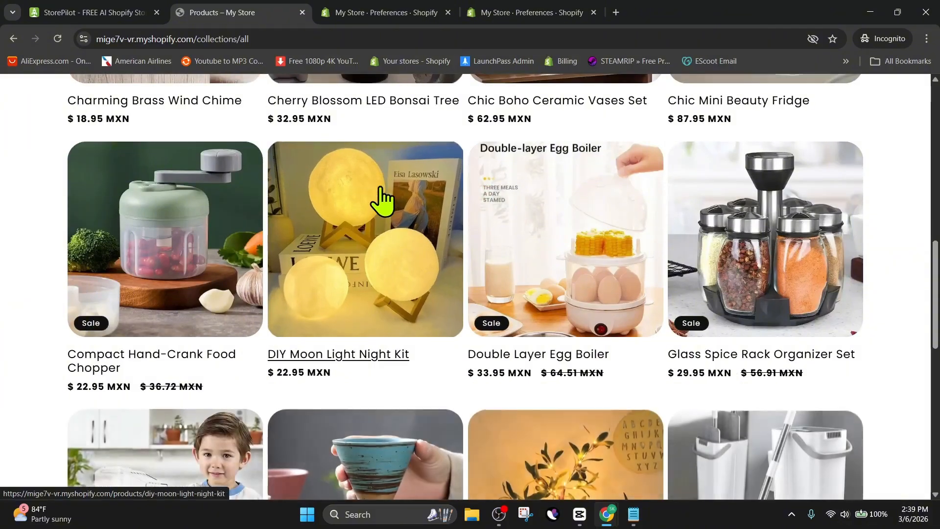
scroll(388, 213, down, 4)
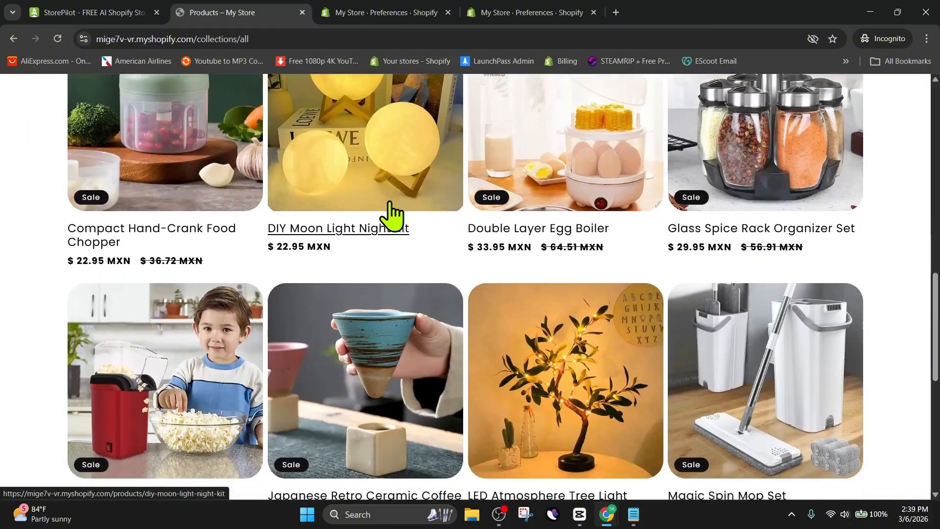
scroll(391, 214, down, 1)
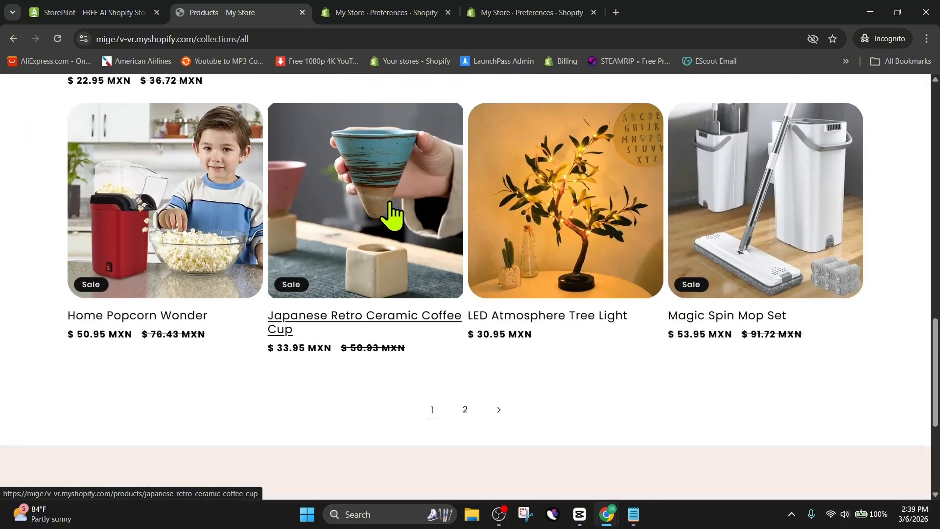
scroll(392, 214, down, 1)
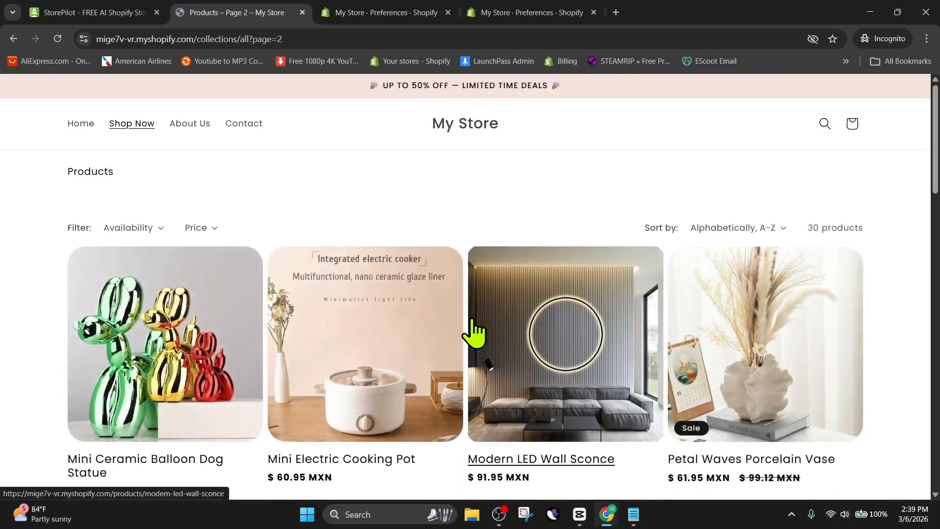
Browse the second page of the products collection.
scroll(538, 245, down, 2)
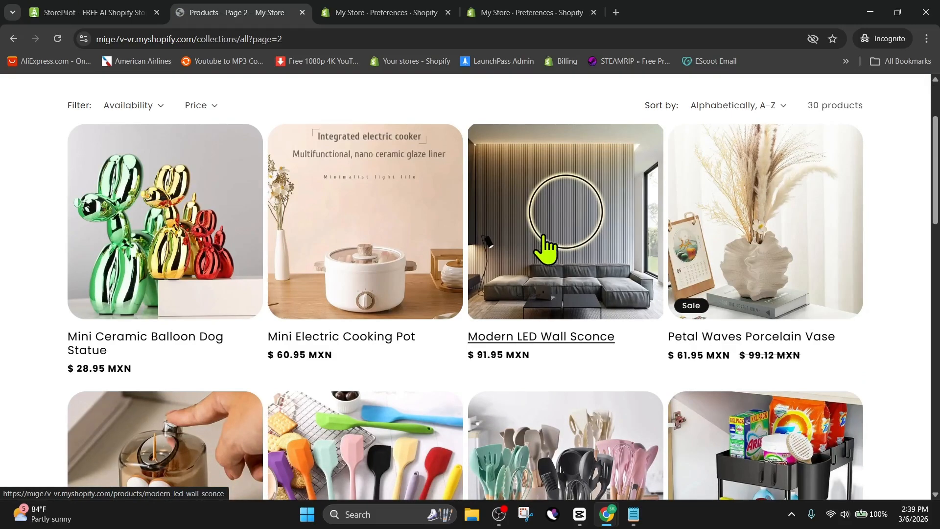
scroll(433, 244, down, 1)
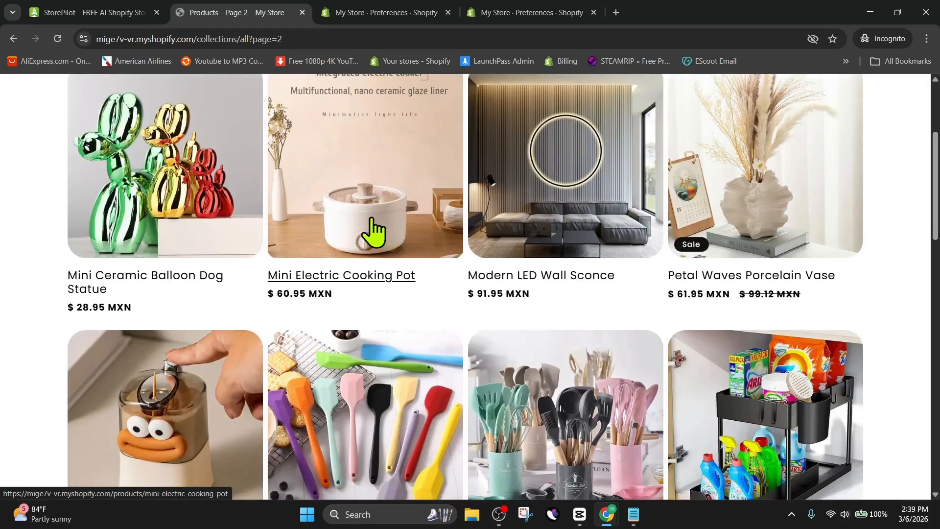
scroll(374, 230, down, 2)
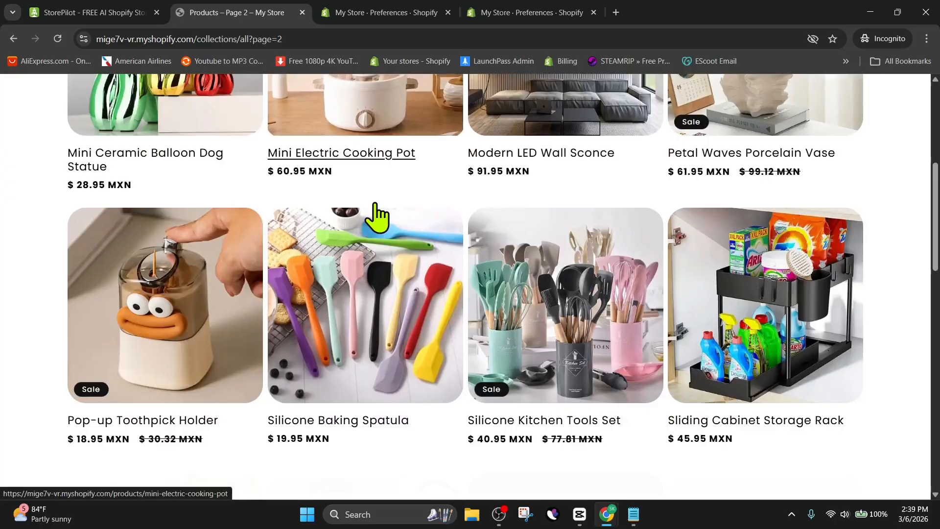
scroll(375, 216, down, 5)
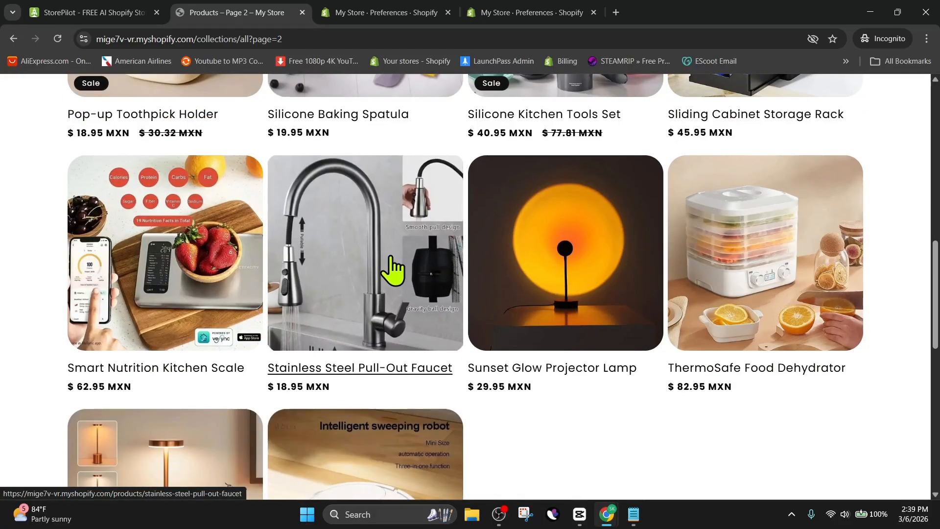
scroll(392, 268, down, 3)
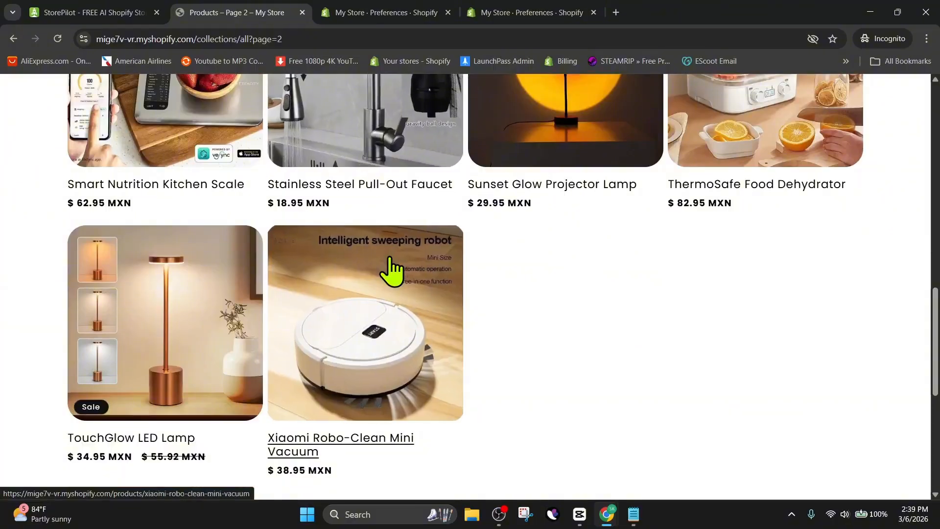
Open the ThermoSafe Food Dehydrator product page and review its details and options.
scroll(392, 269, up, 1)
scroll(392, 270, down, 1)
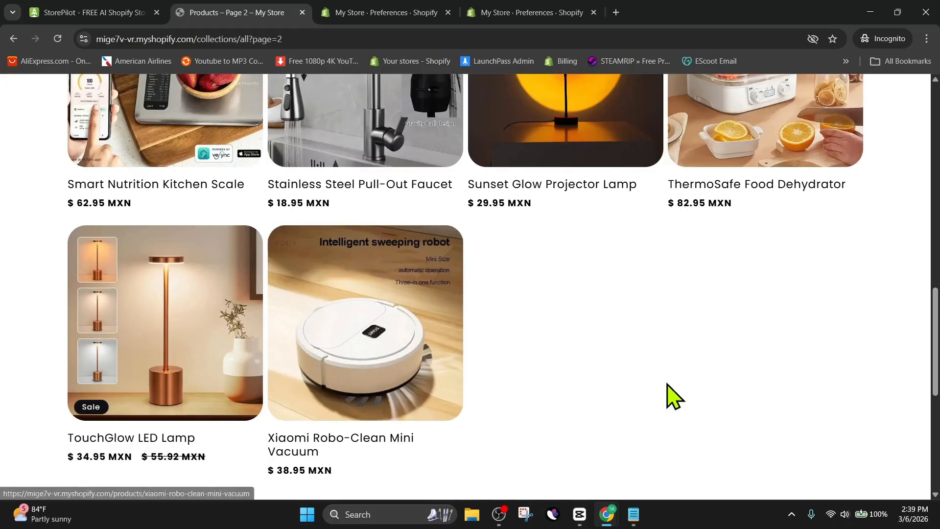
scroll(632, 397, up, 3)
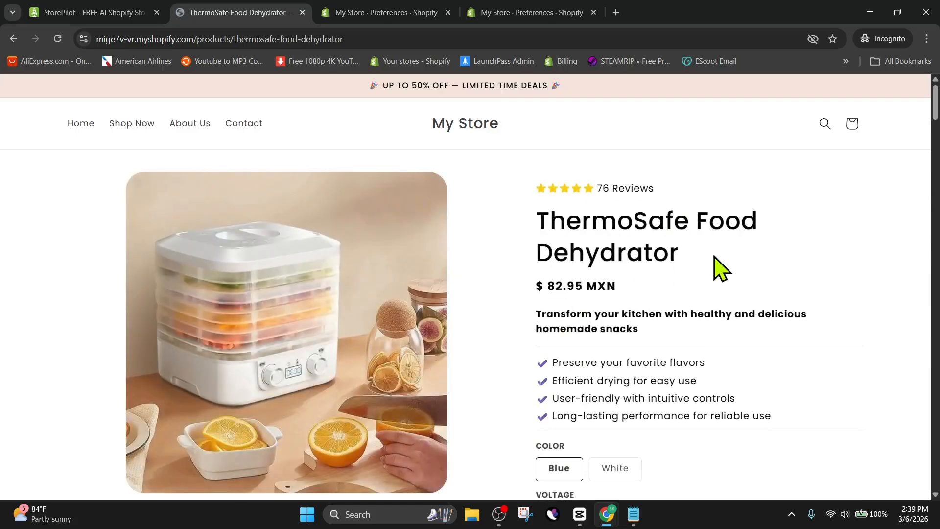
scroll(747, 263, down, 5)
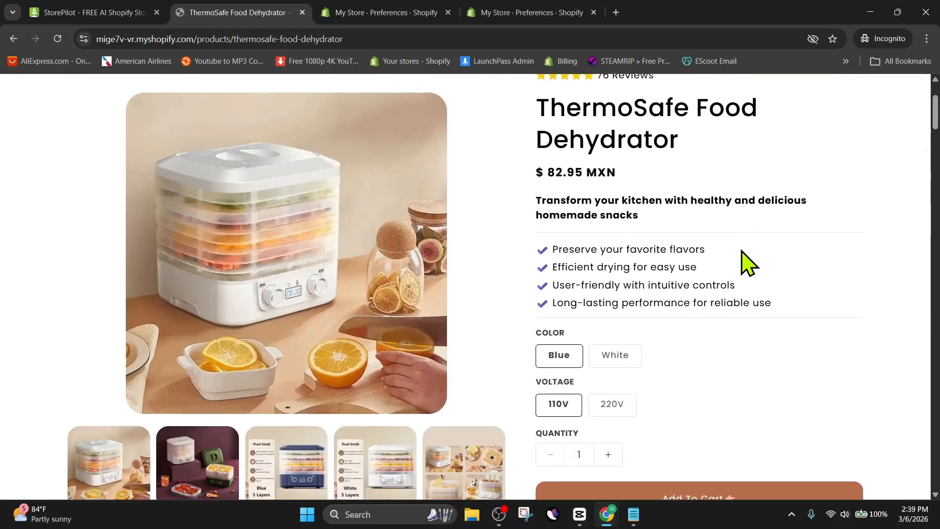
Scroll through the product page's options, trust badges, benefits section and satisfaction statistics.
scroll(745, 262, down, 2)
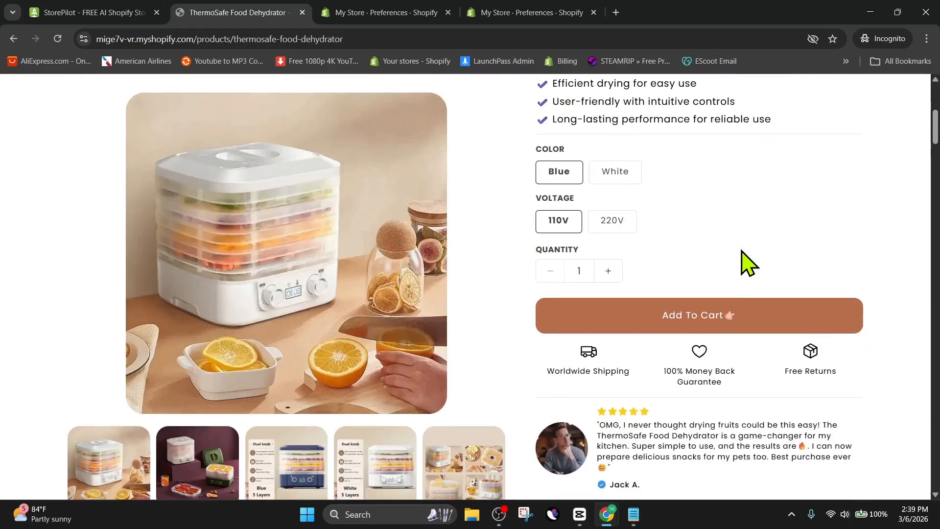
scroll(744, 262, up, 4)
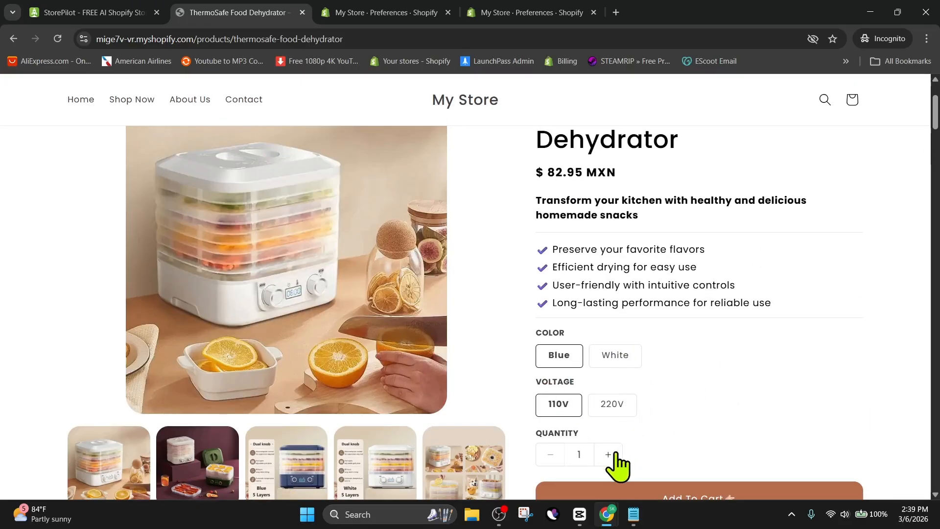
drag(786, 302, 539, 255)
click(539, 255)
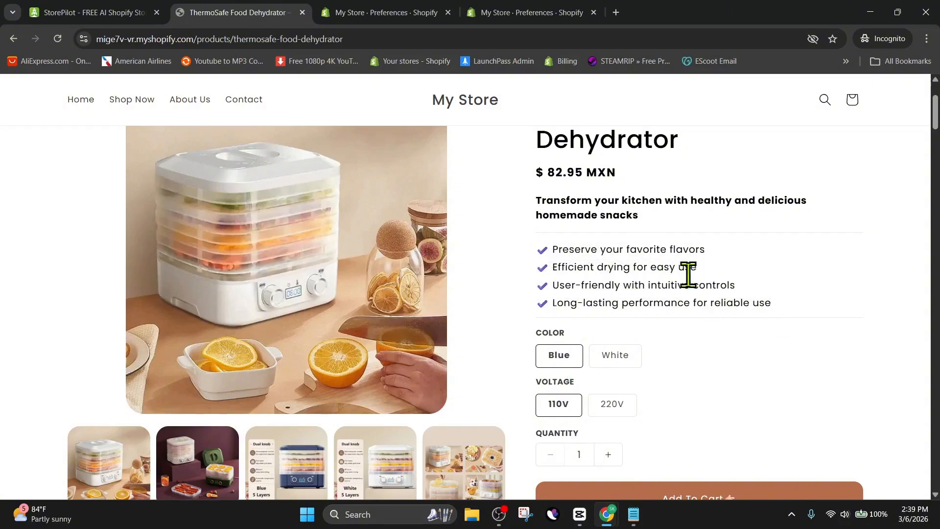
drag(655, 225, 535, 199)
click(715, 323)
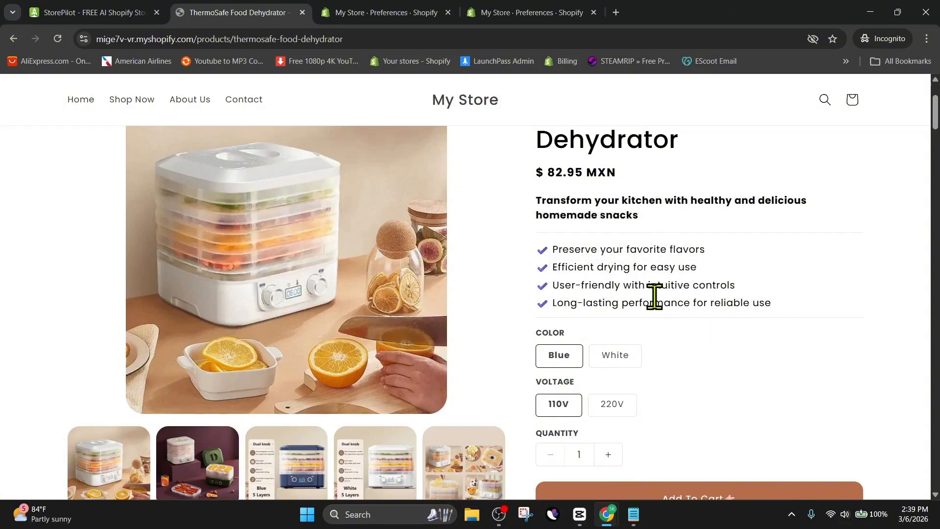
scroll(576, 250, down, 5)
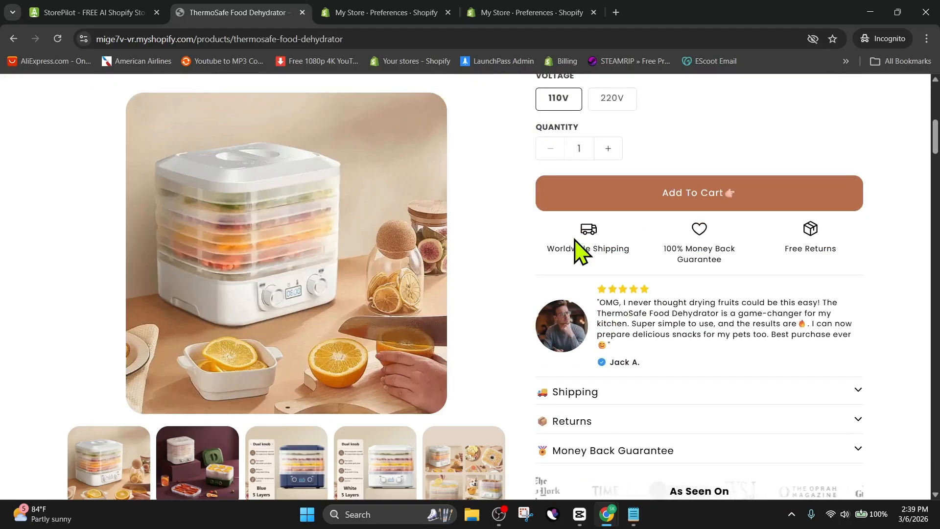
scroll(576, 250, down, 2)
scroll(576, 250, down, 2)
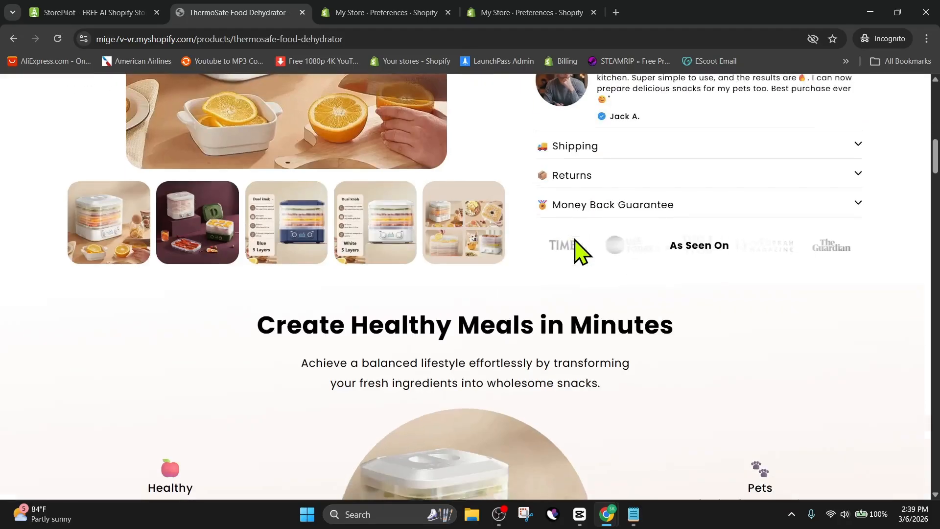
scroll(576, 250, down, 1)
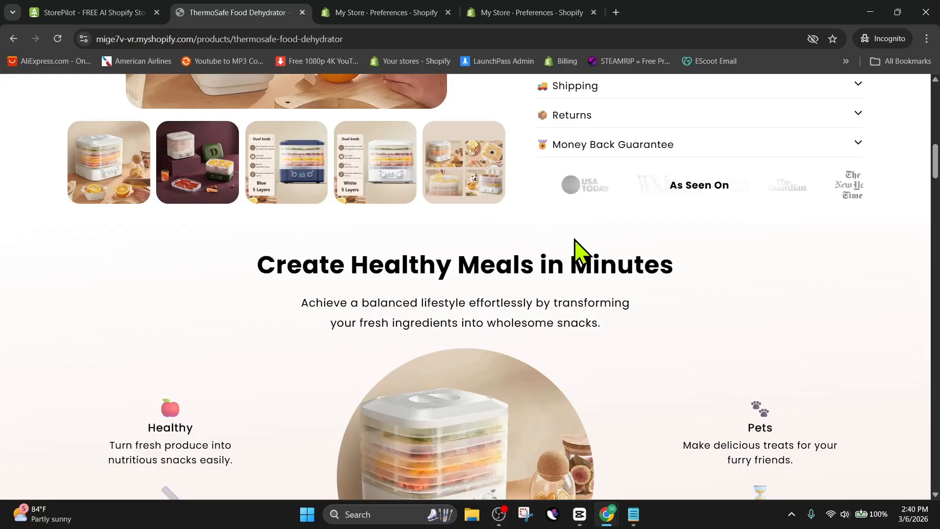
scroll(576, 250, down, 2)
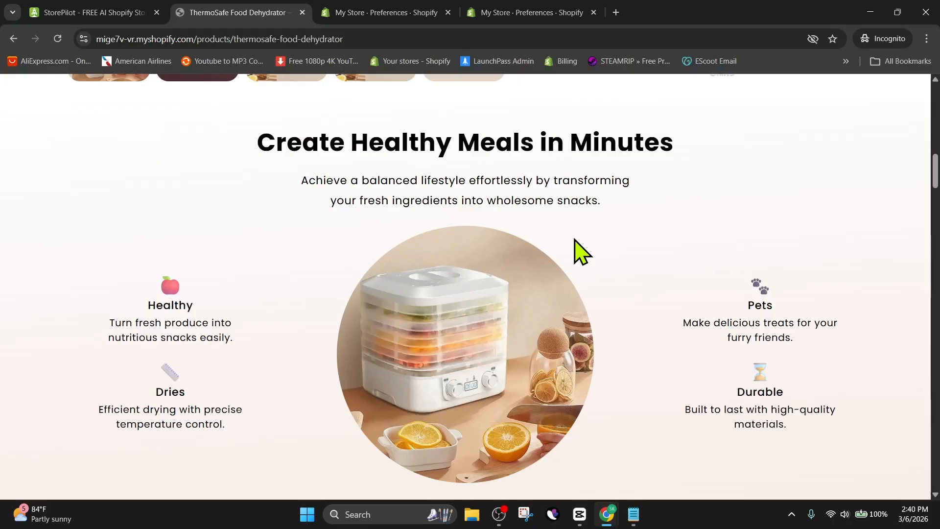
scroll(574, 240, down, 10)
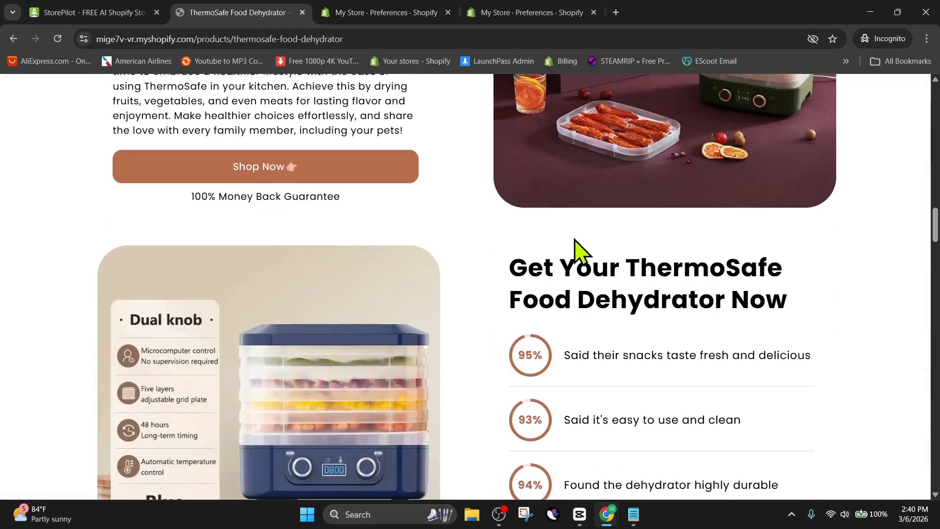
scroll(576, 250, down, 4)
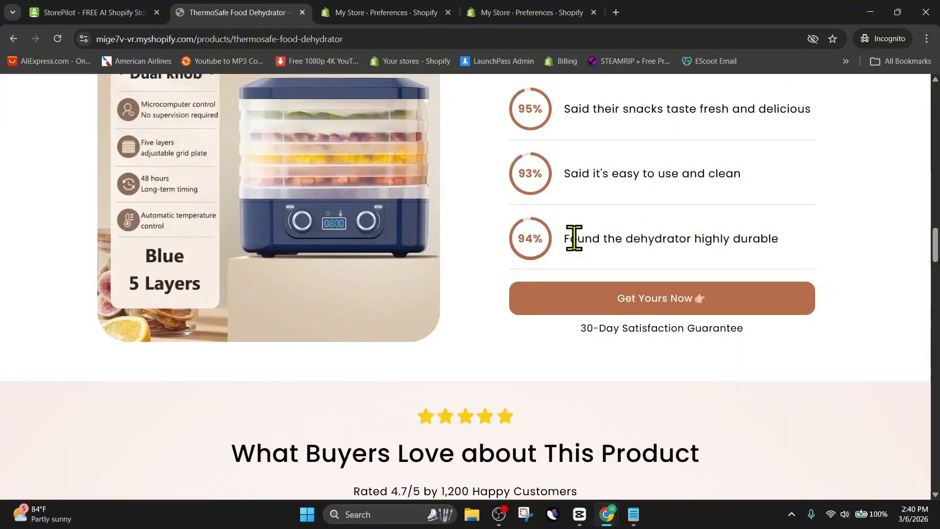
scroll(574, 239, down, 10)
scroll(594, 279, up, 4)
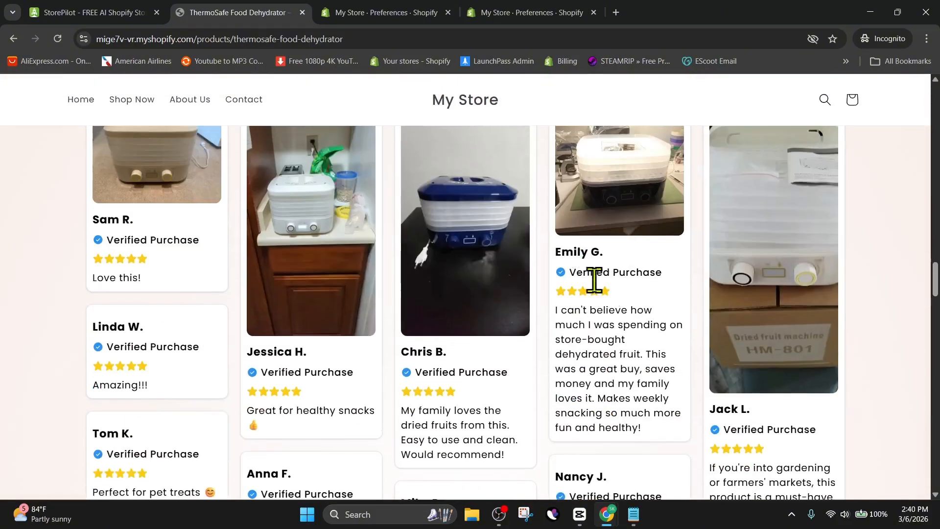
Examine the product page's customer reviews, comparison table, FAQ and frequently bought together section.
scroll(460, 349, up, 3)
scroll(461, 339, down, 20)
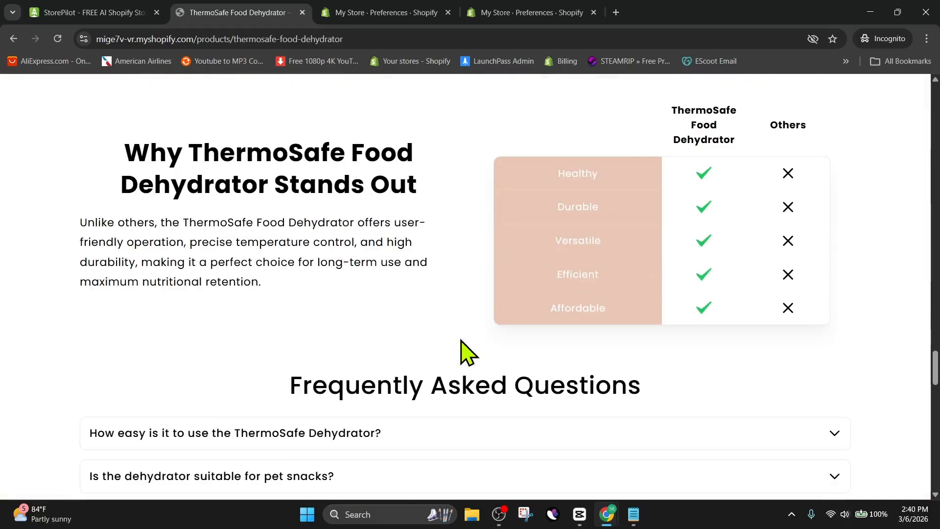
scroll(394, 318, down, 6)
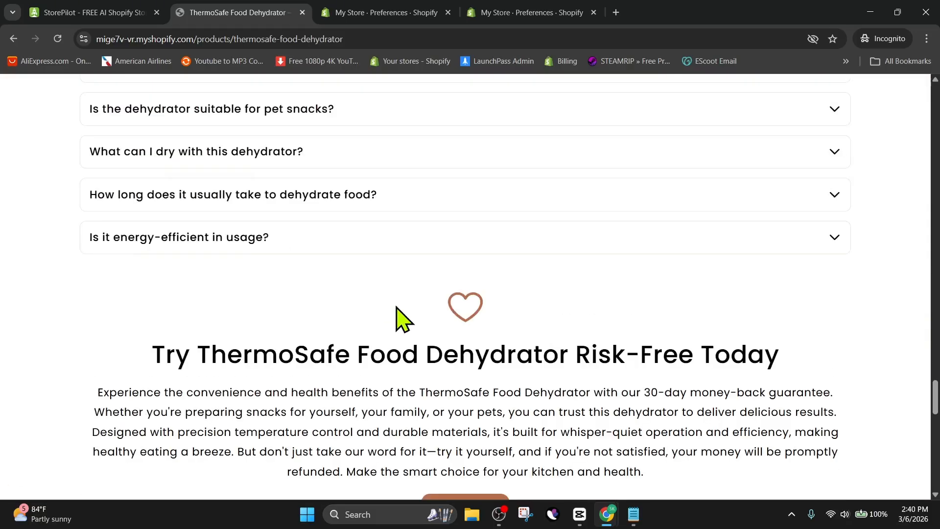
scroll(421, 311, up, 2)
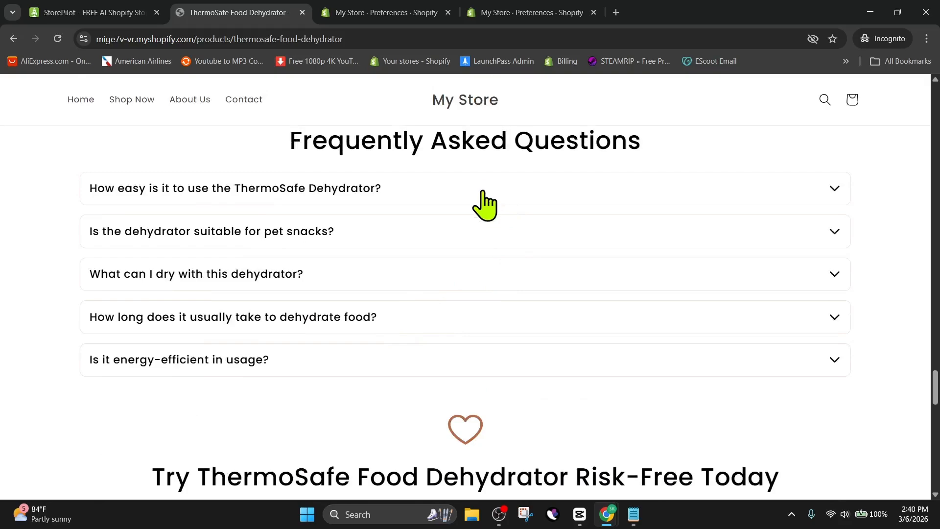
scroll(403, 260, down, 10)
scroll(394, 260, down, 12)
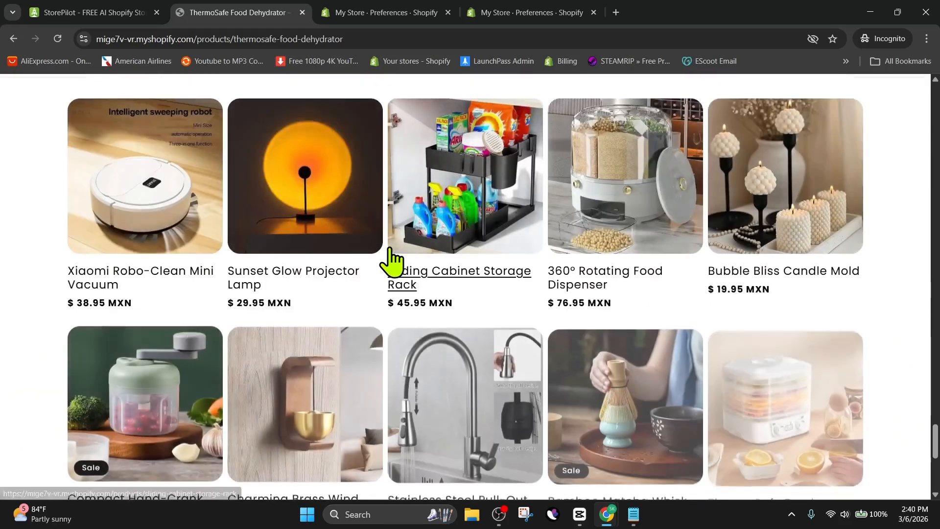
scroll(394, 258, up, 20)
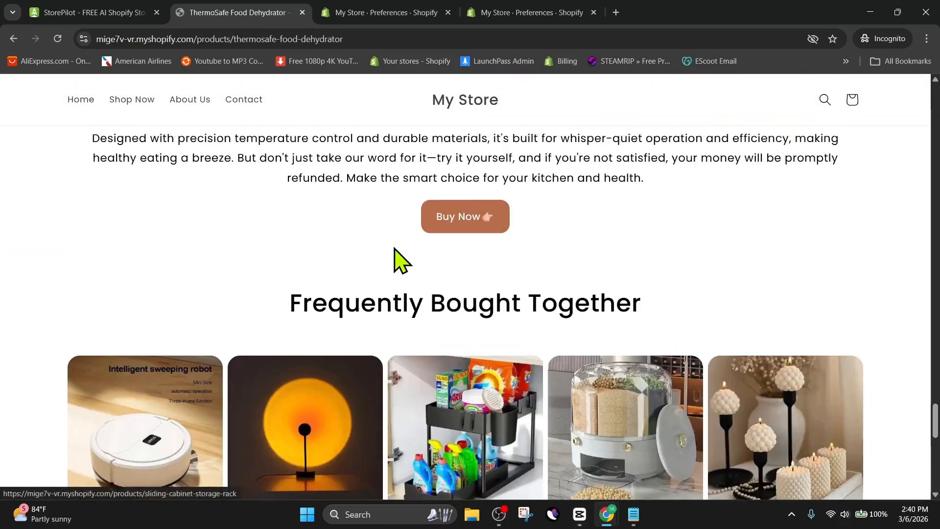
scroll(390, 251, up, 10)
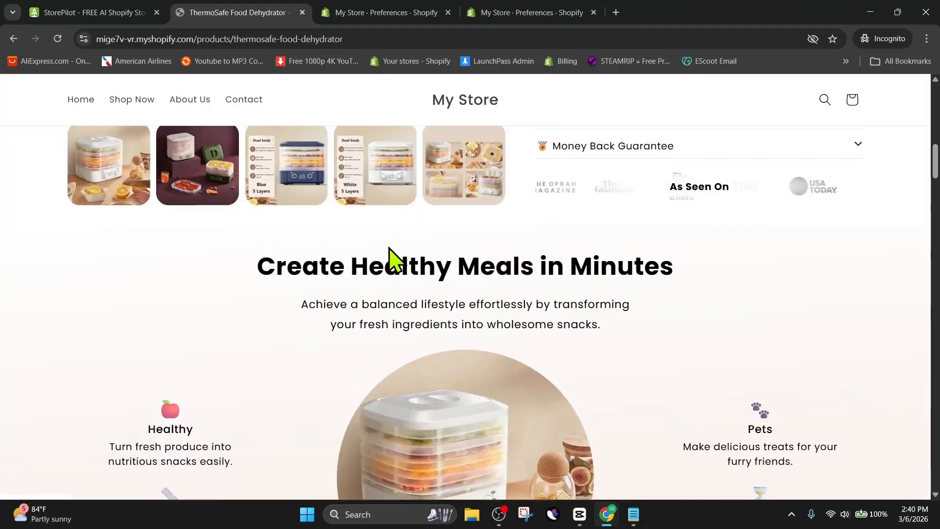
Open the store's Contact page and view its contact form.
click(244, 124)
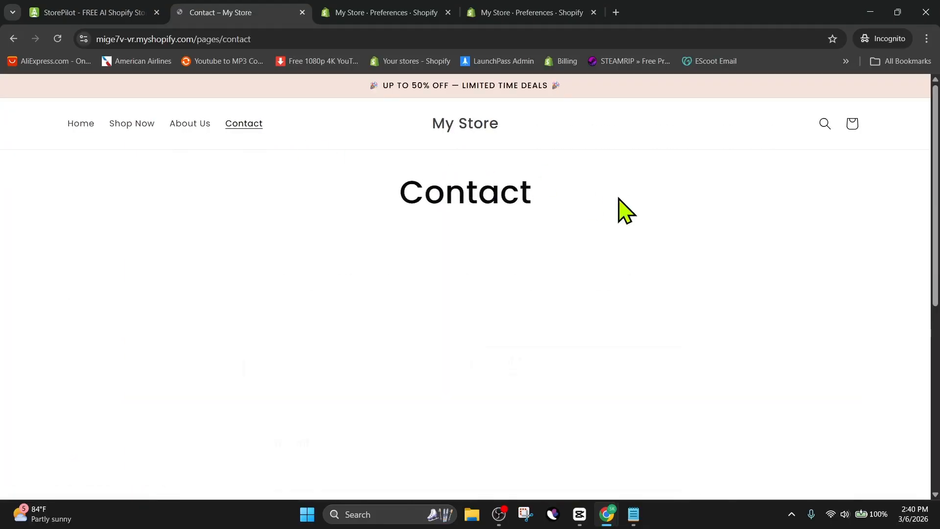
scroll(712, 198, down, 5)
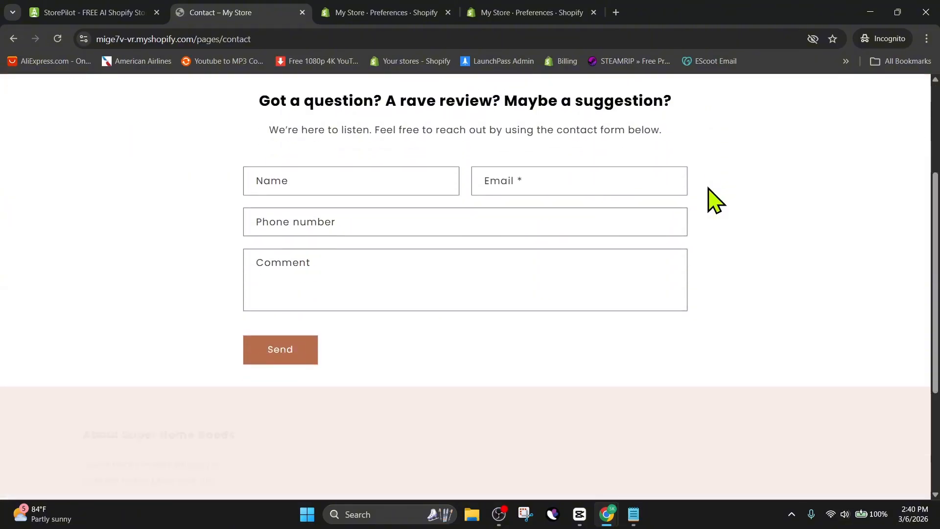
scroll(712, 198, up, 5)
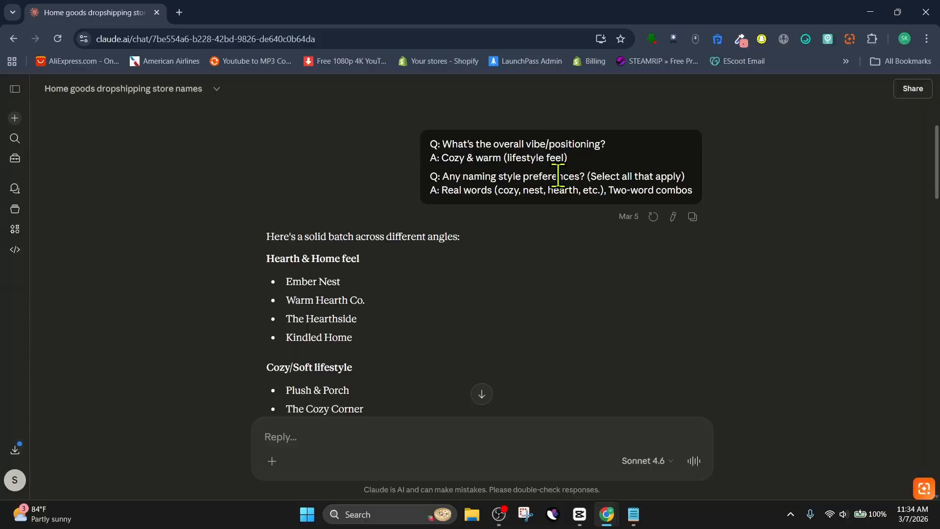
Read through the AI chat about store names and the logo prompts for SuperHome Goods.
scroll(559, 176, down, 15)
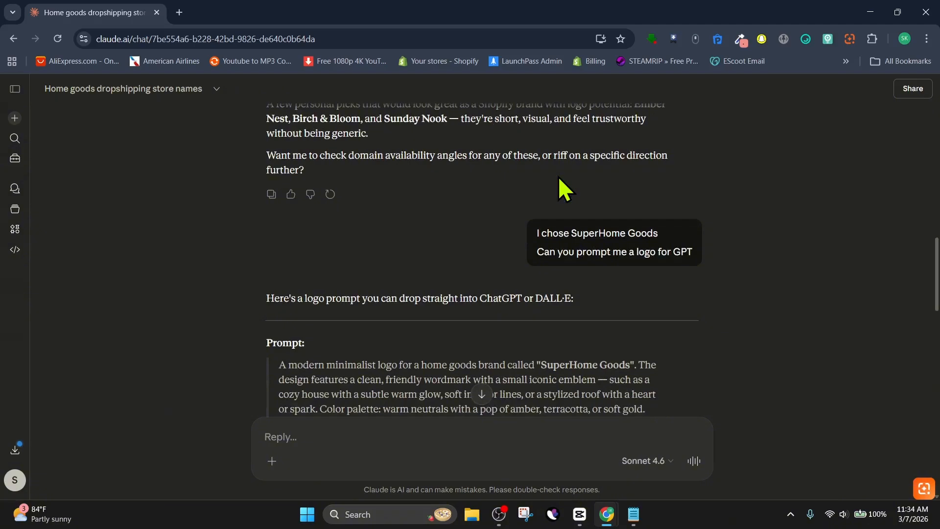
scroll(558, 176, down, 4)
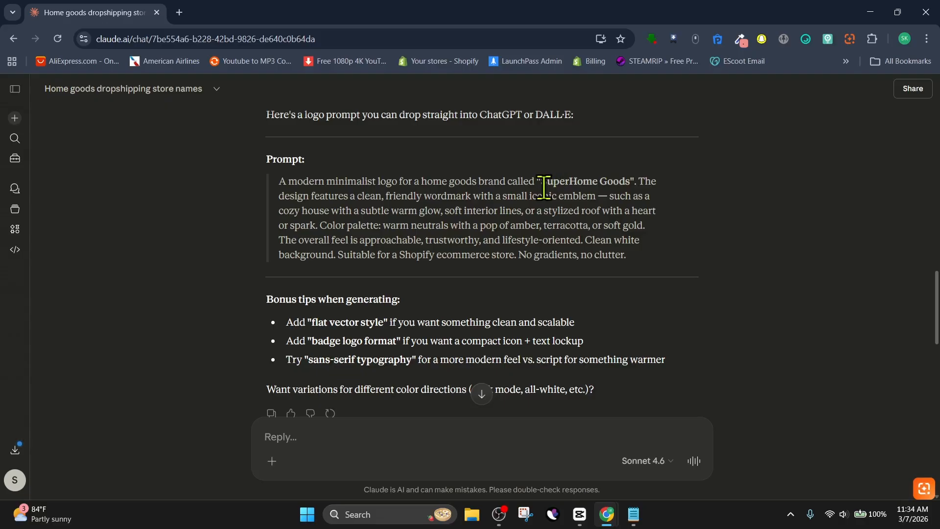
scroll(543, 189, down, 3)
scroll(544, 189, up, 5)
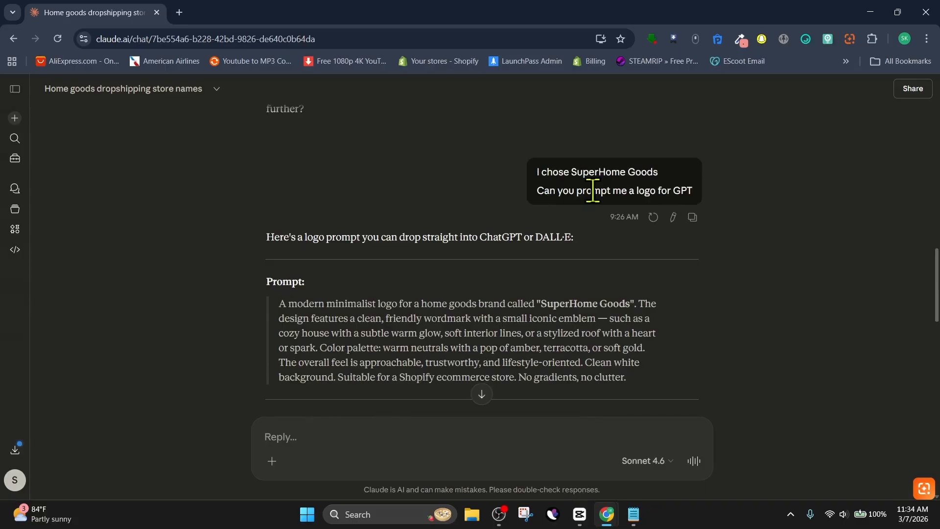
scroll(593, 191, down, 5)
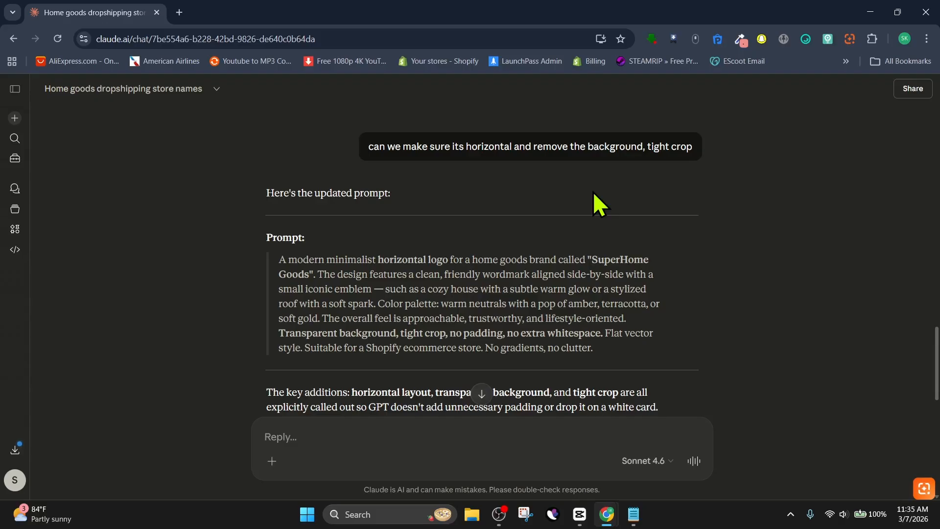
scroll(593, 192, down, 5)
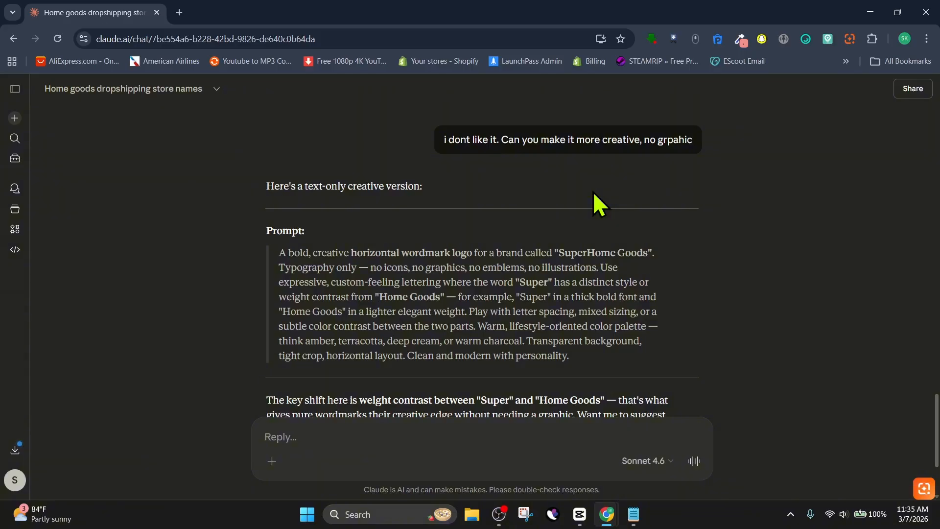
Select and copy the text-only creative wordmark logo prompt.
drag(571, 345, 261, 246)
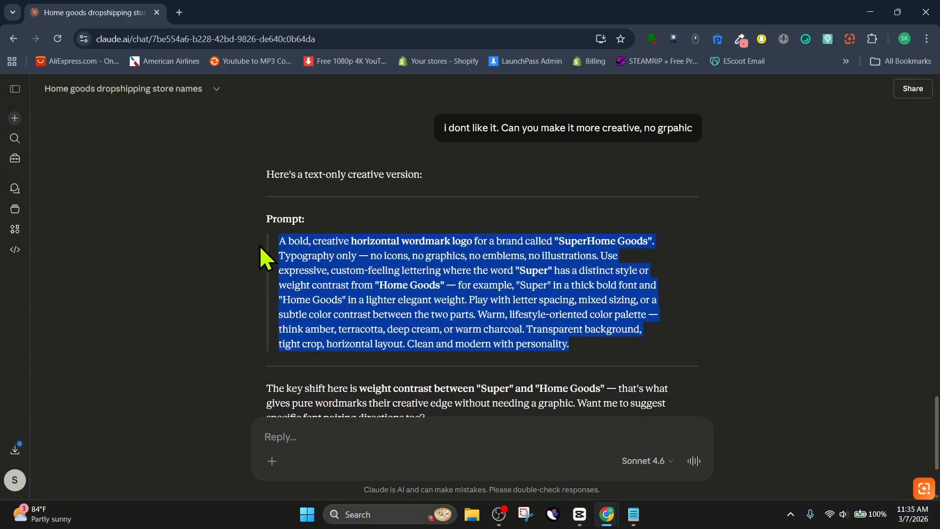
right_click(331, 260)
click(349, 261)
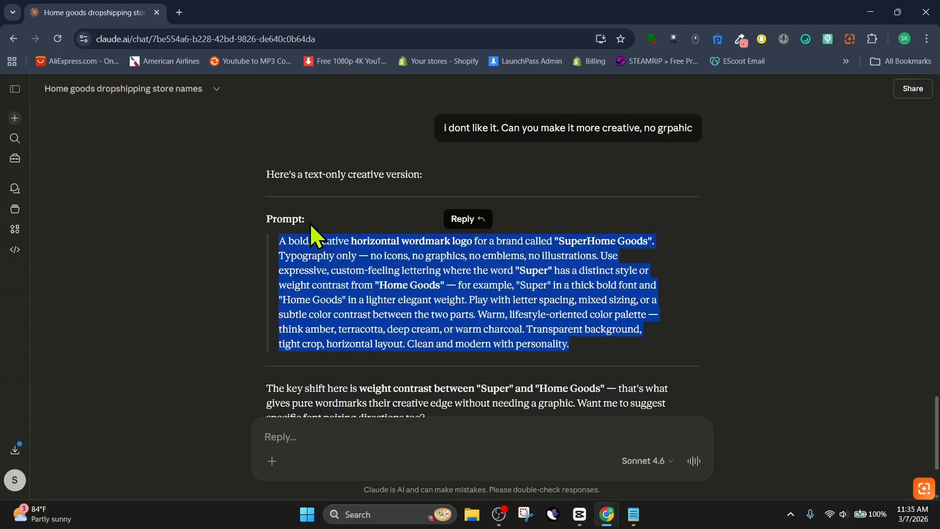
Submit the copied prompt to ChatGPT and view the generated SuperHome Goods logo design.
mouse_move(609, 518)
click(618, 479)
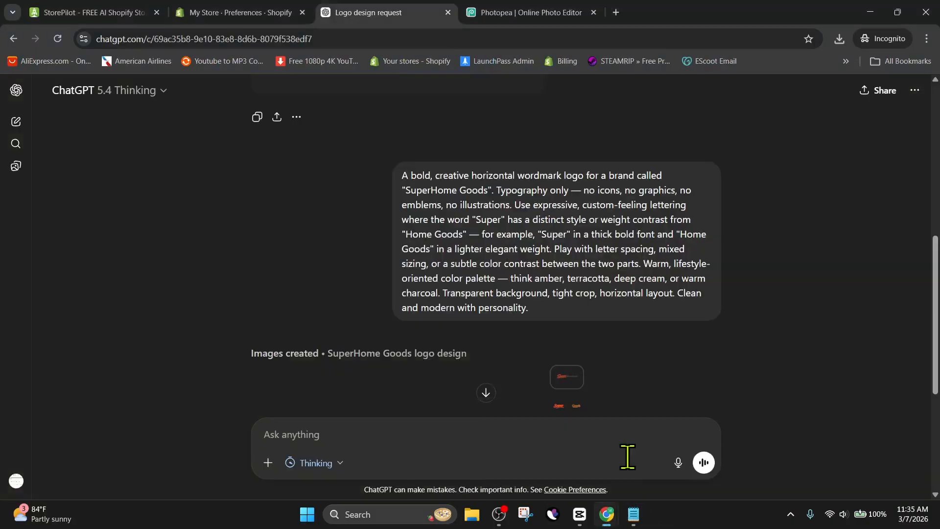
scroll(592, 314, up, 2)
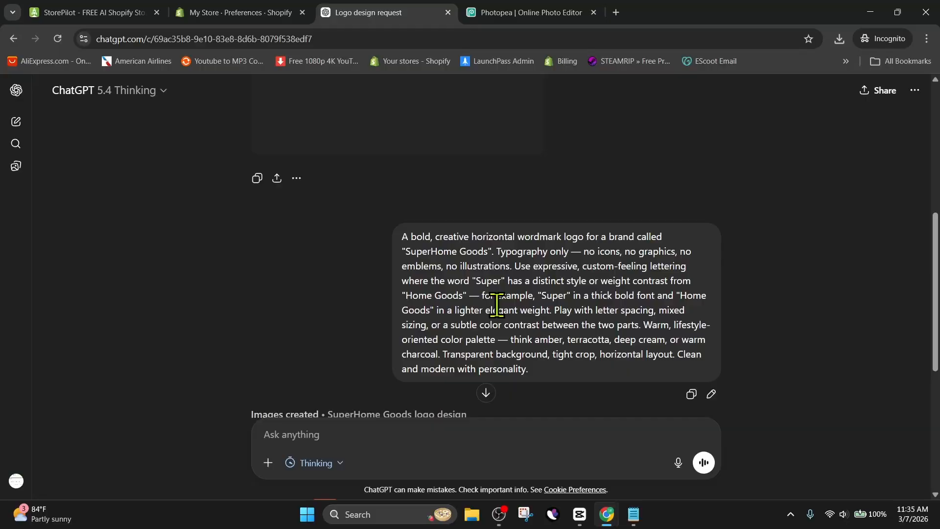
scroll(497, 307, down, 3)
scroll(501, 296, down, 3)
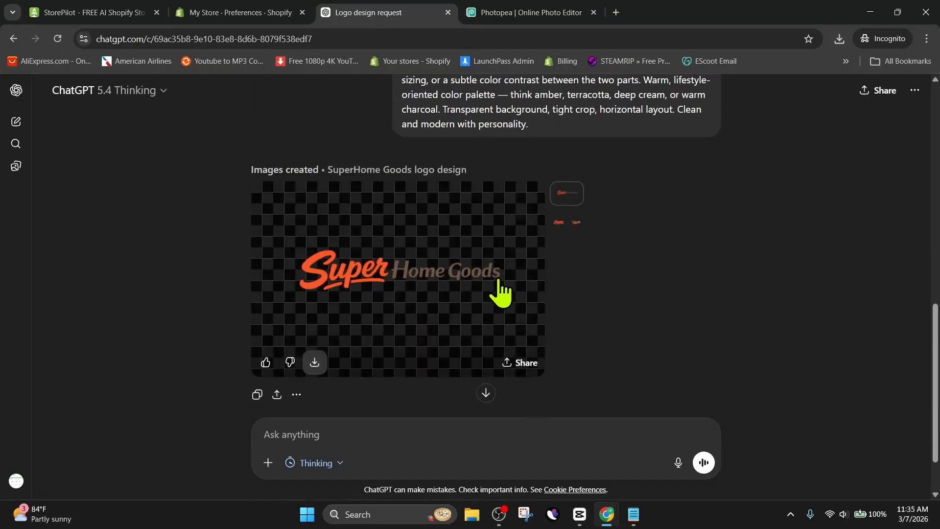
scroll(499, 284, down, 2)
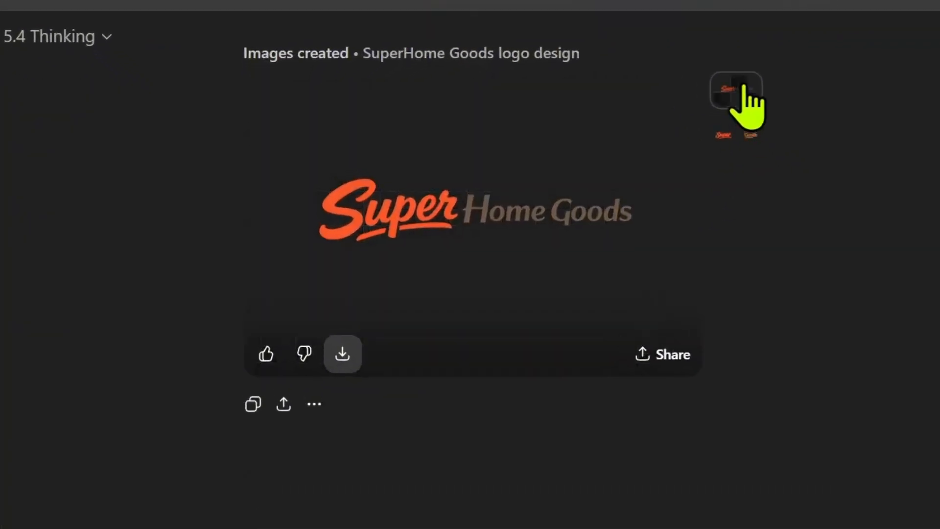
Compare the generated logo variants and download the transparent-background SuperHome Goods logo.
click(725, 133)
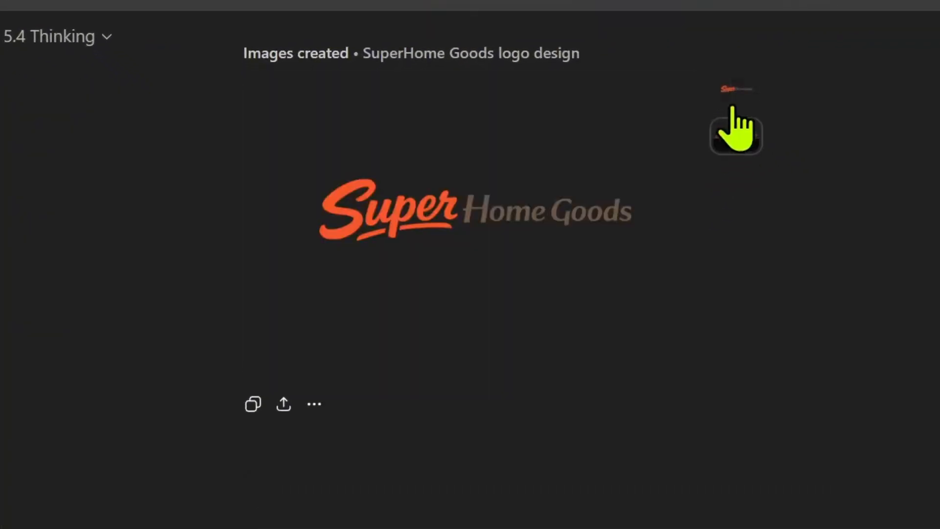
click(734, 105)
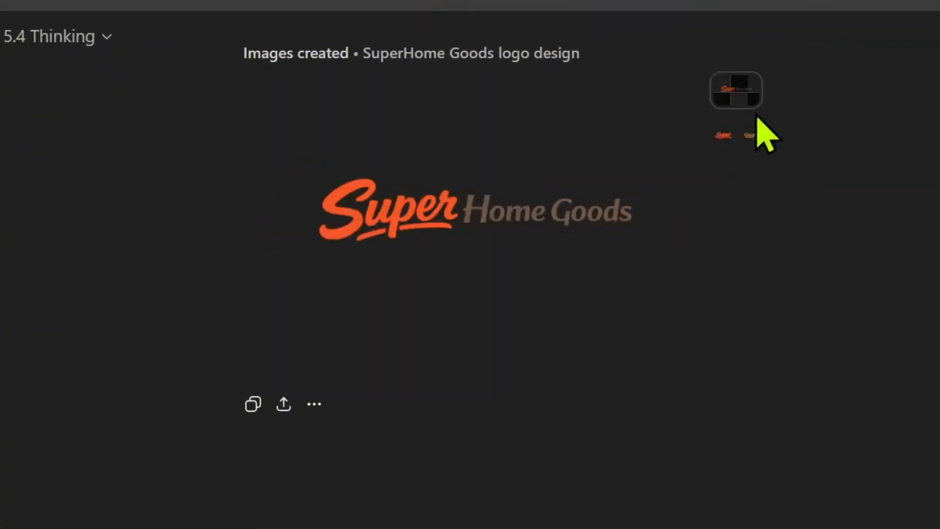
mouse_move(488, 228)
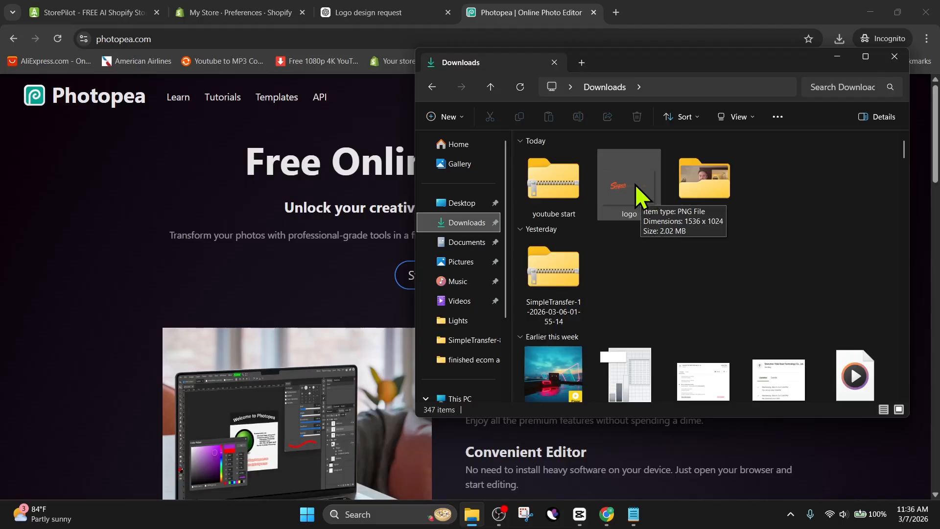
click(633, 181)
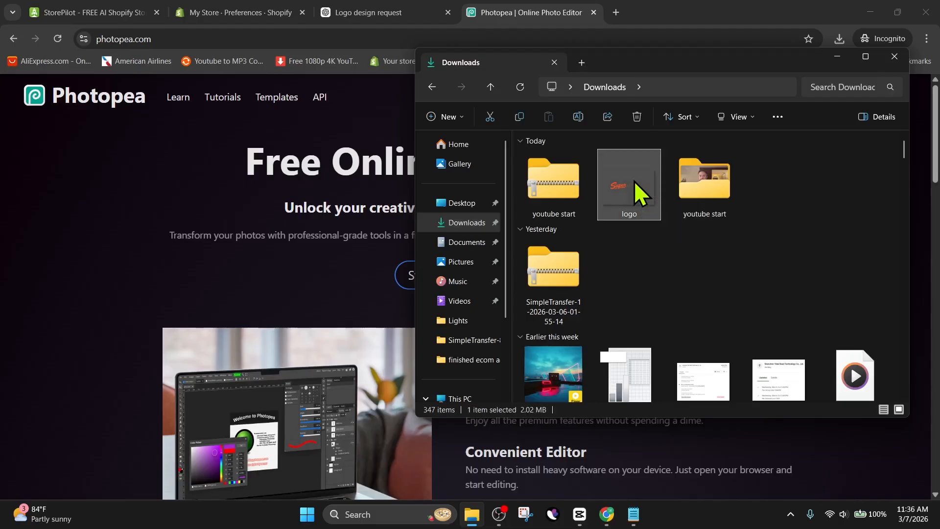
Crop the downloaded logo image tightly around the SuperHome Goods wordmark and save it.
double_click(634, 181)
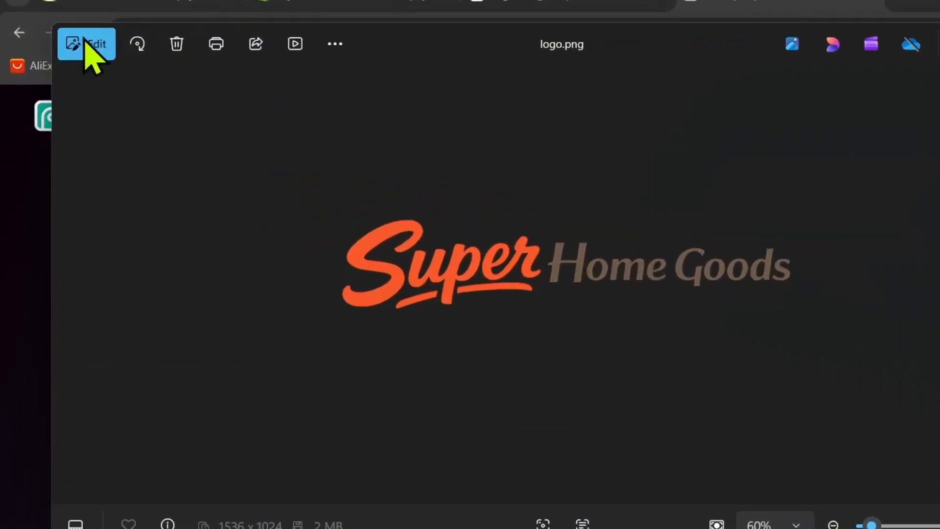
click(56, 46)
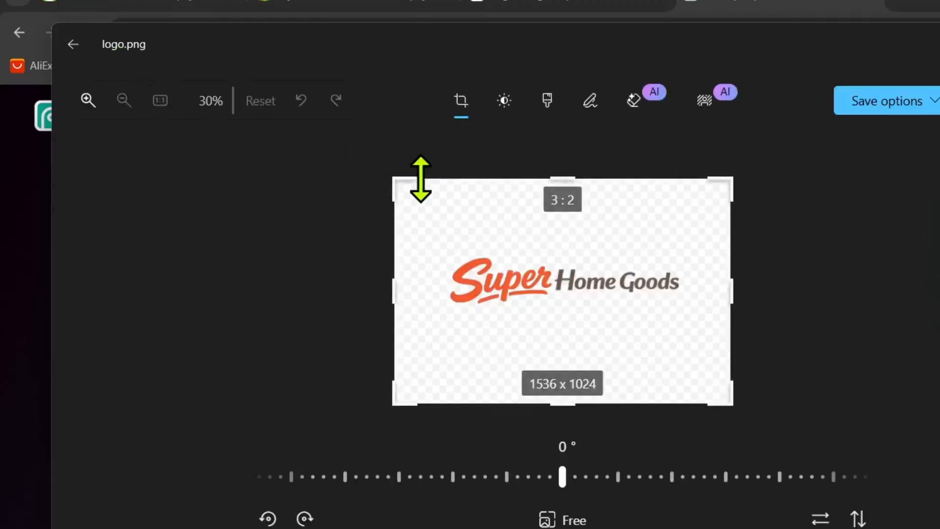
drag(398, 178, 442, 248)
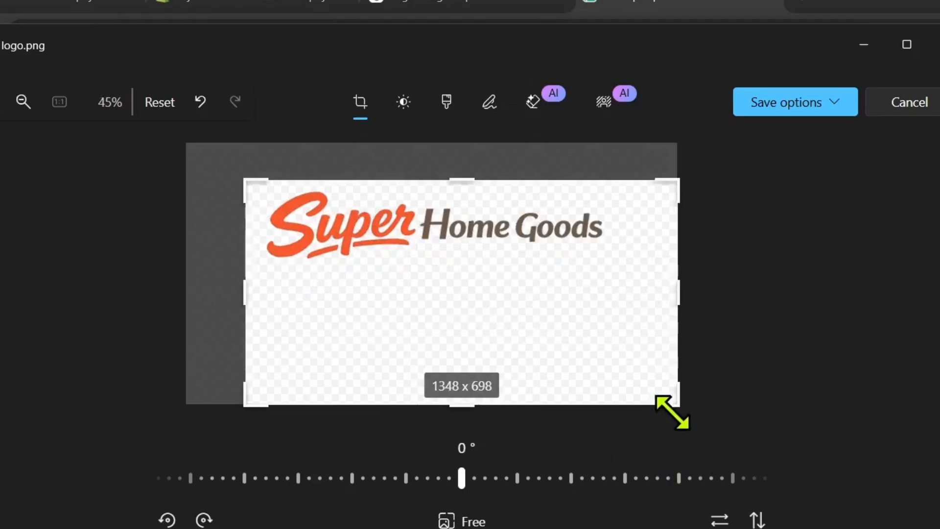
drag(775, 405, 719, 304)
drag(616, 306, 613, 273)
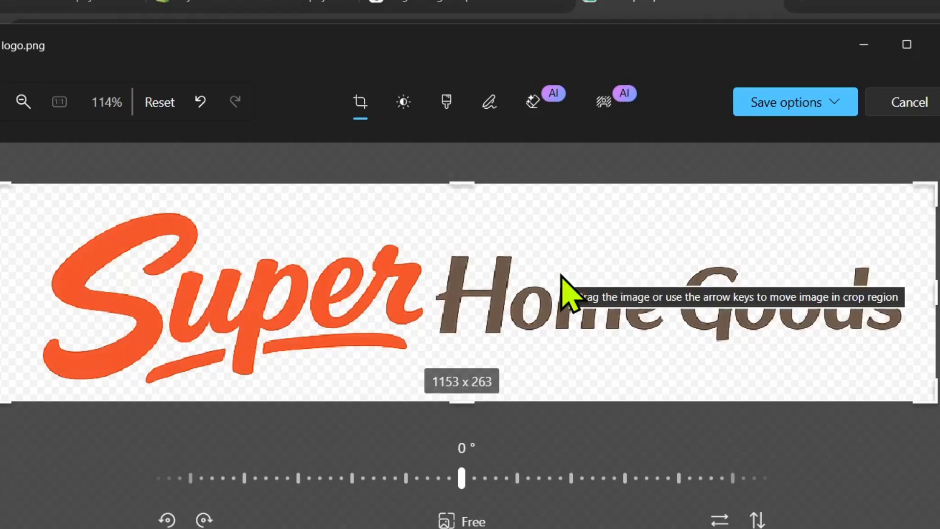
click(826, 101)
click(790, 167)
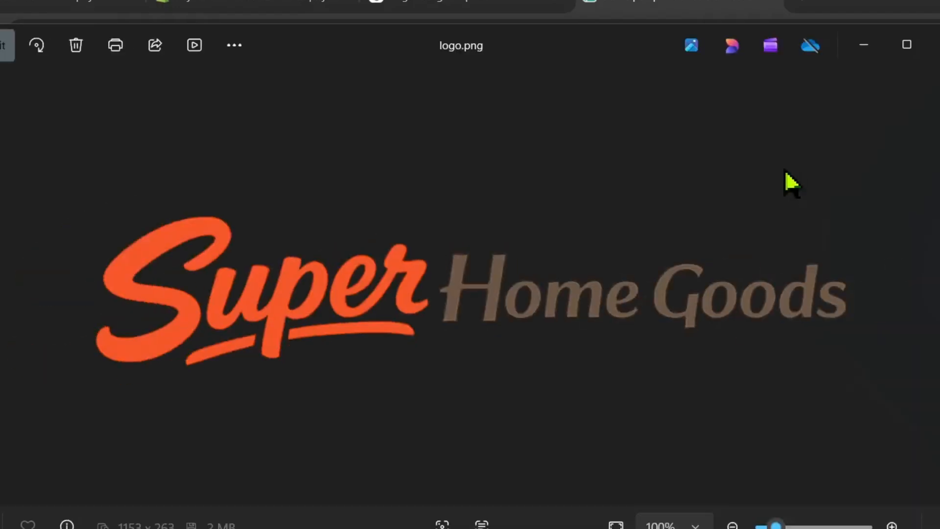
click(935, 45)
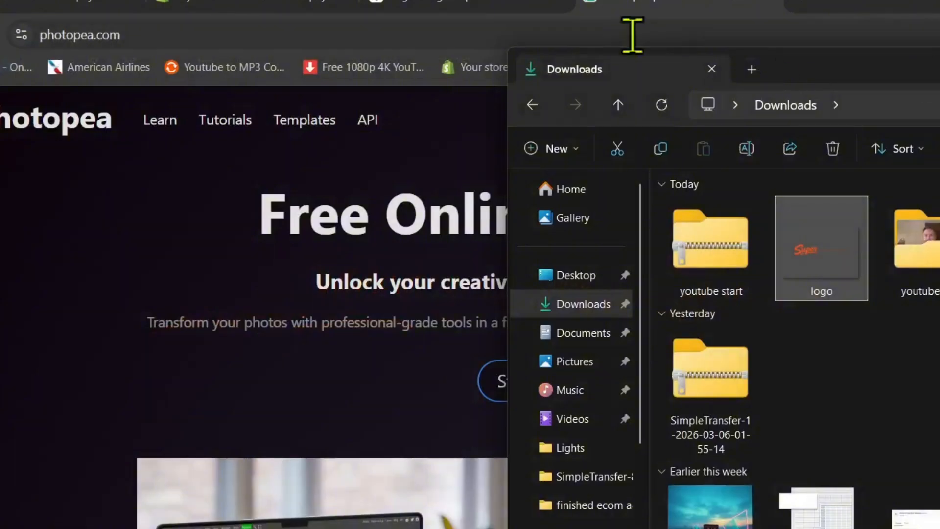
In the online store preferences, set the home page title to Super Home Goods, turn on language redirection, and save.
click(240, 12)
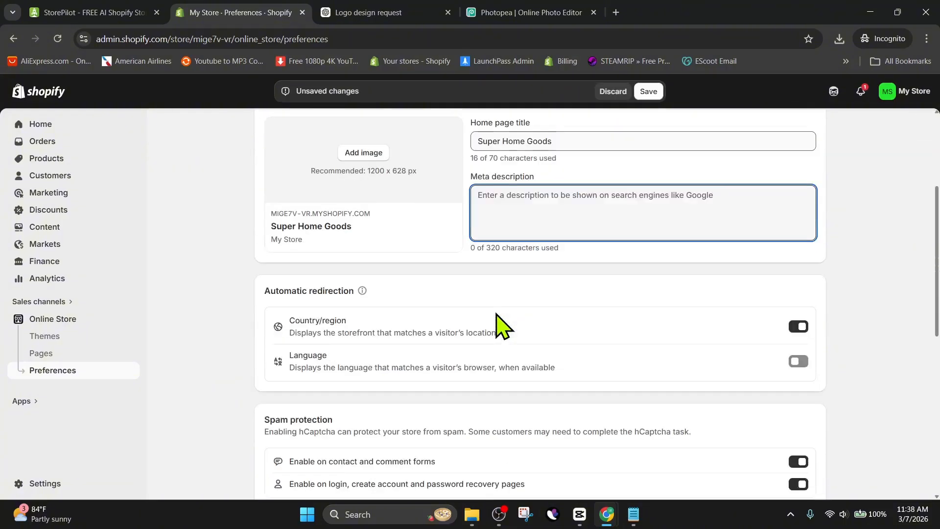
scroll(499, 326, down, 3)
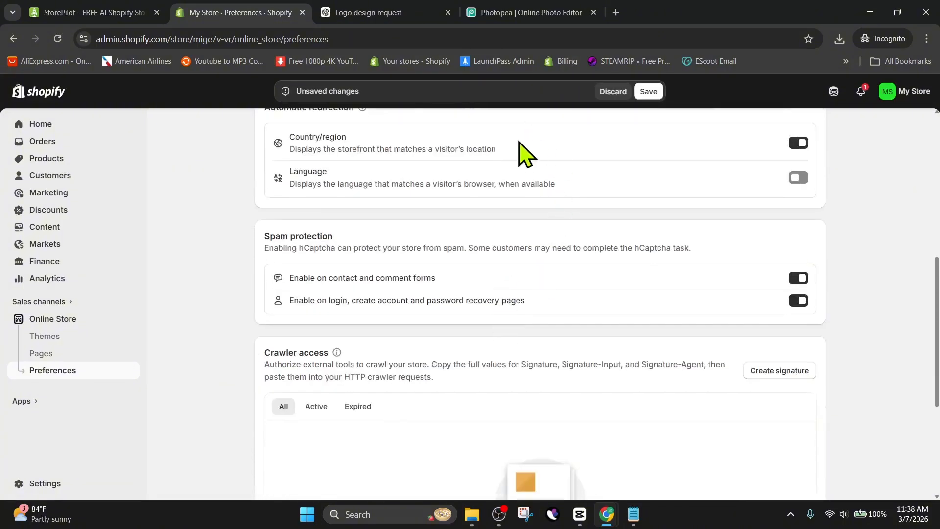
click(795, 180)
scroll(652, 245, down, 5)
scroll(651, 245, up, 12)
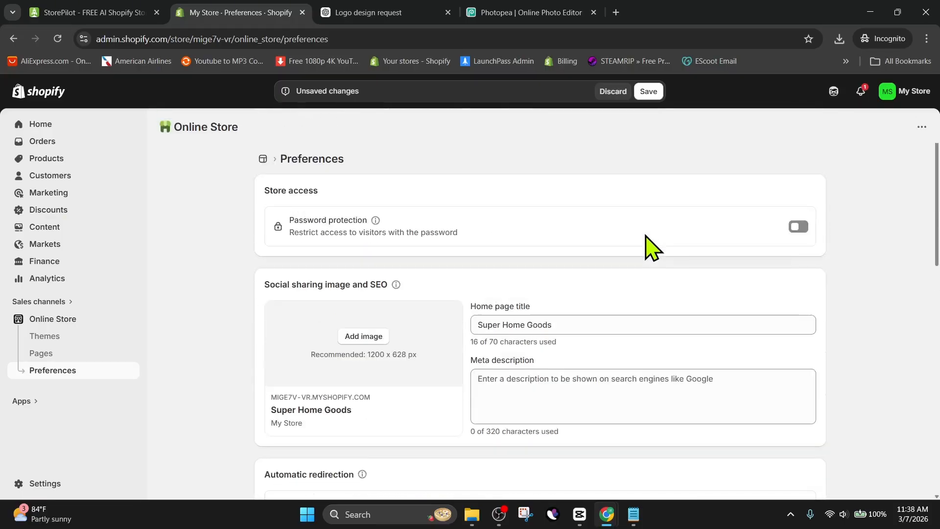
click(648, 91)
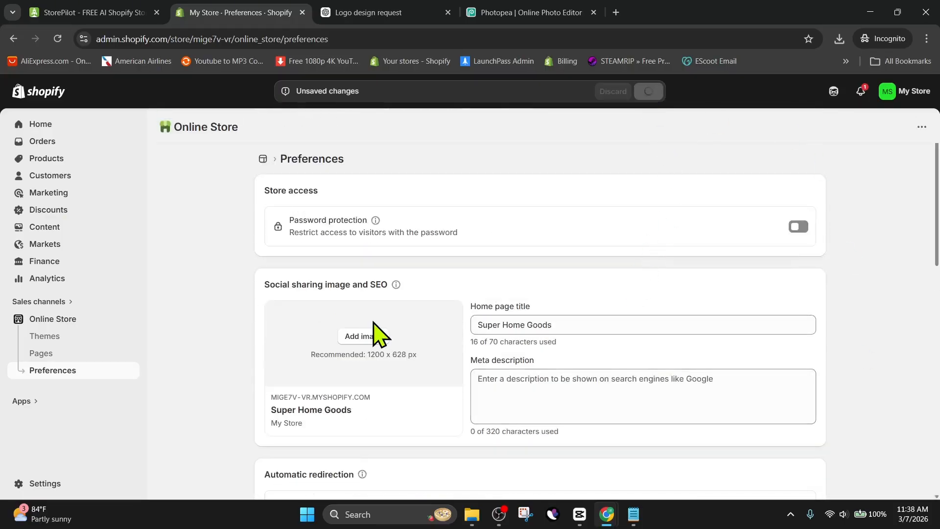
Open the theme editor's logo settings and upload the cropped logo file as the store logo.
click(84, 328)
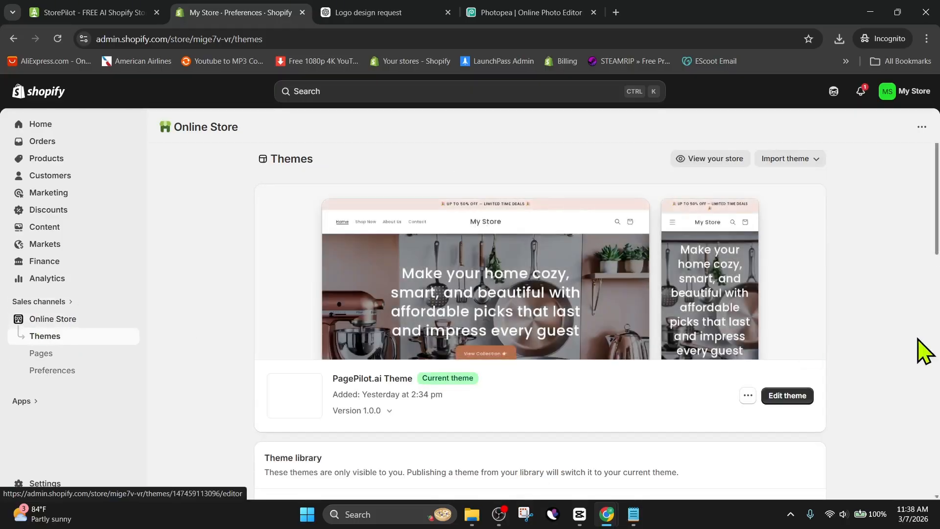
click(613, 307)
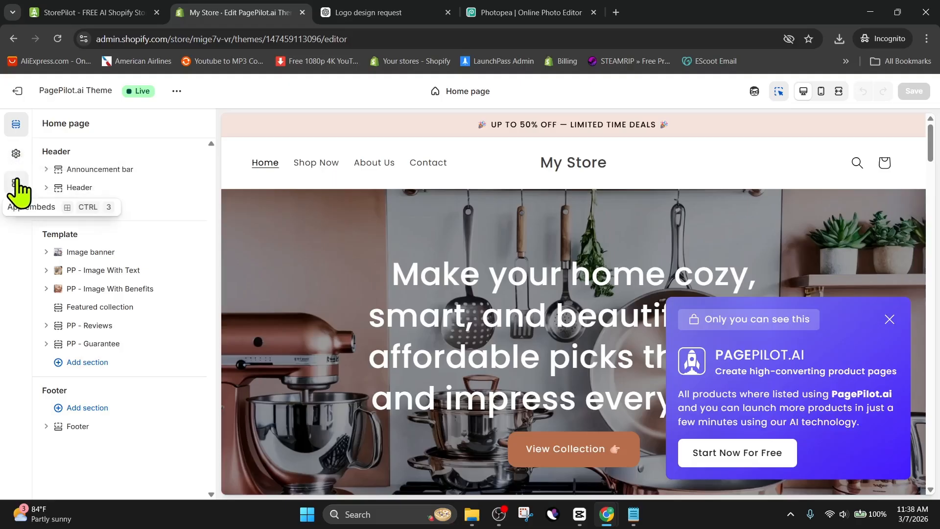
click(15, 153)
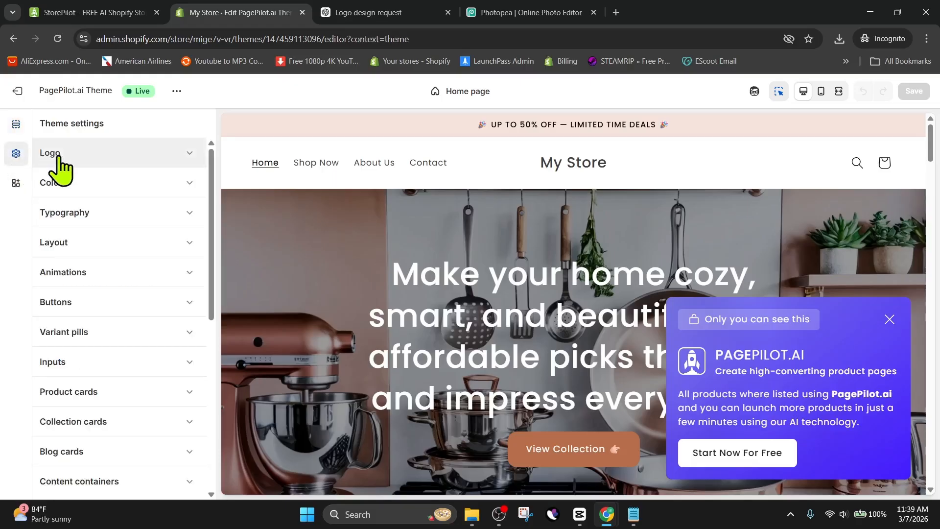
click(126, 161)
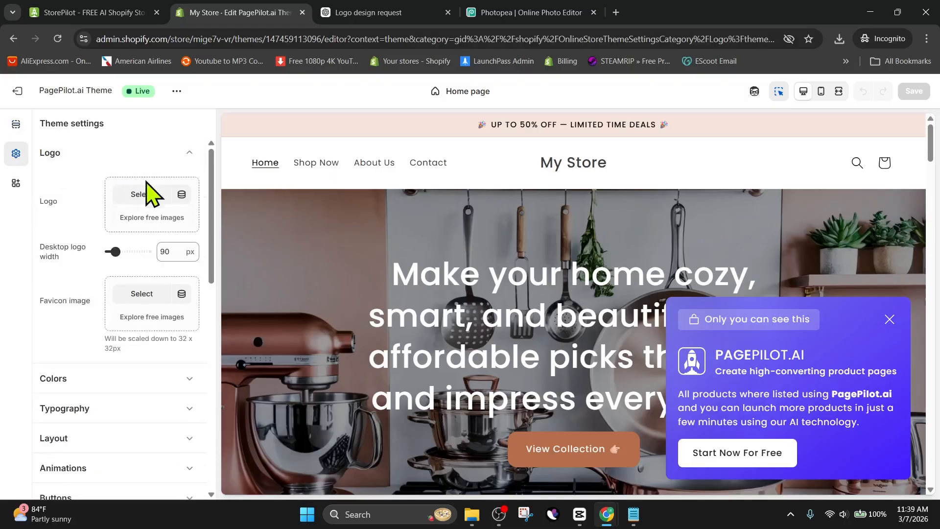
click(141, 196)
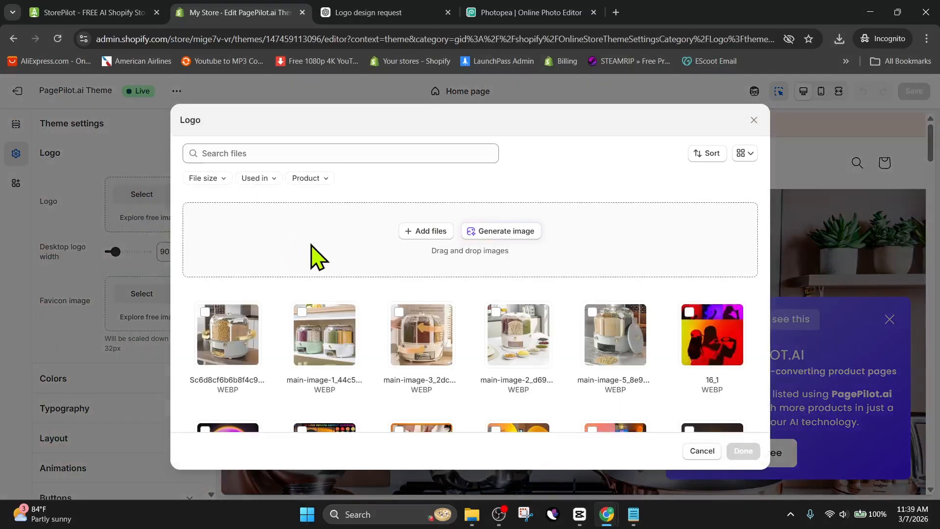
click(312, 245)
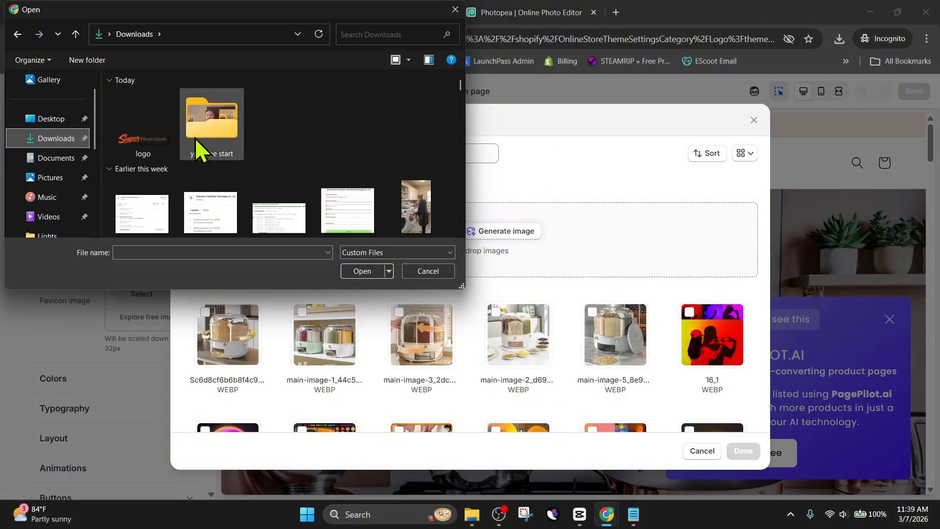
double_click(148, 136)
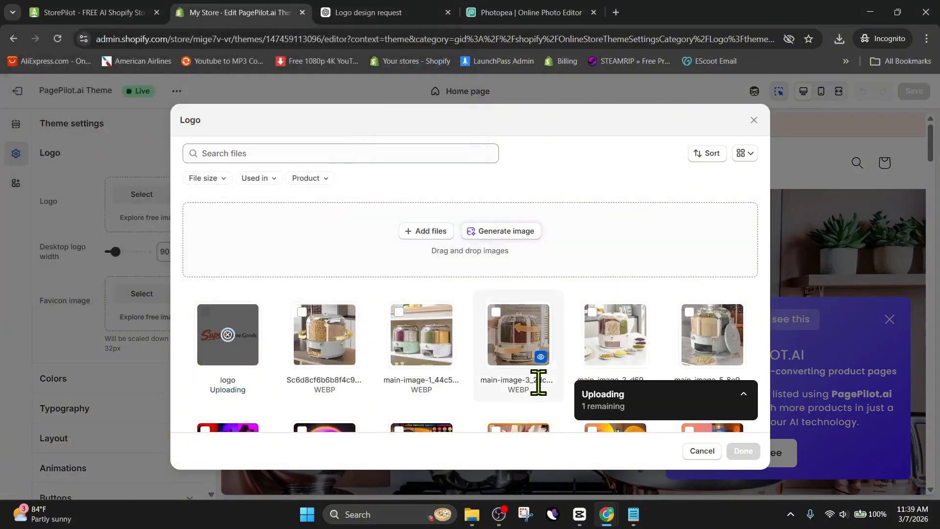
click(743, 451)
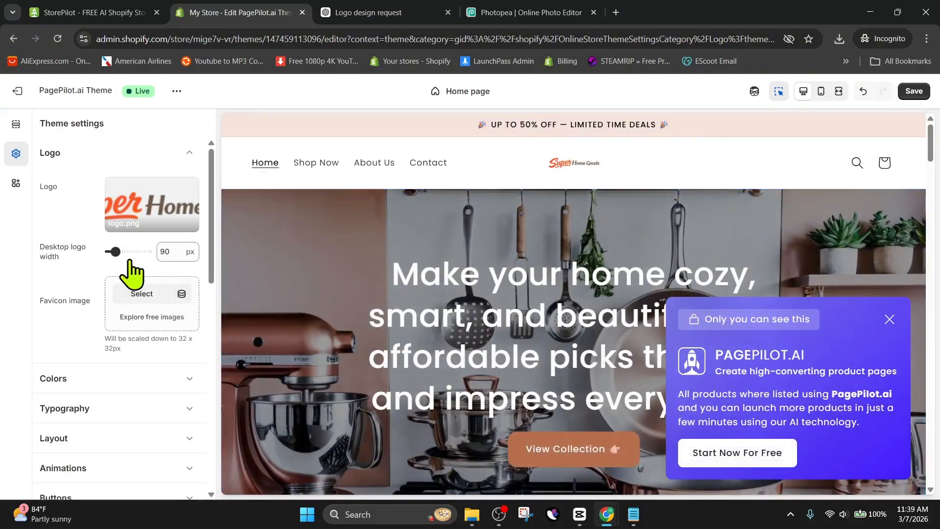
Widen the desktop logo to 270 px in the theme's logo settings.
drag(115, 252, 142, 253)
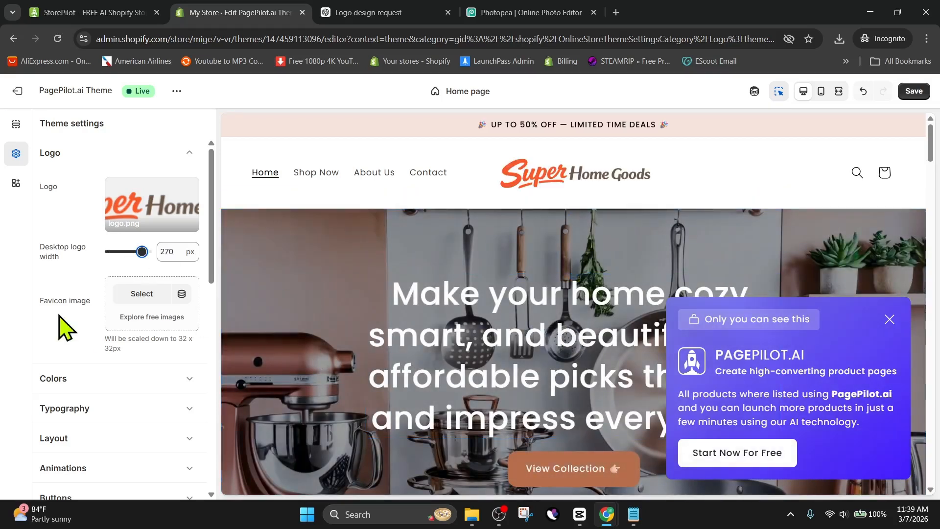
scroll(54, 301, down, 4)
scroll(54, 299, up, 4)
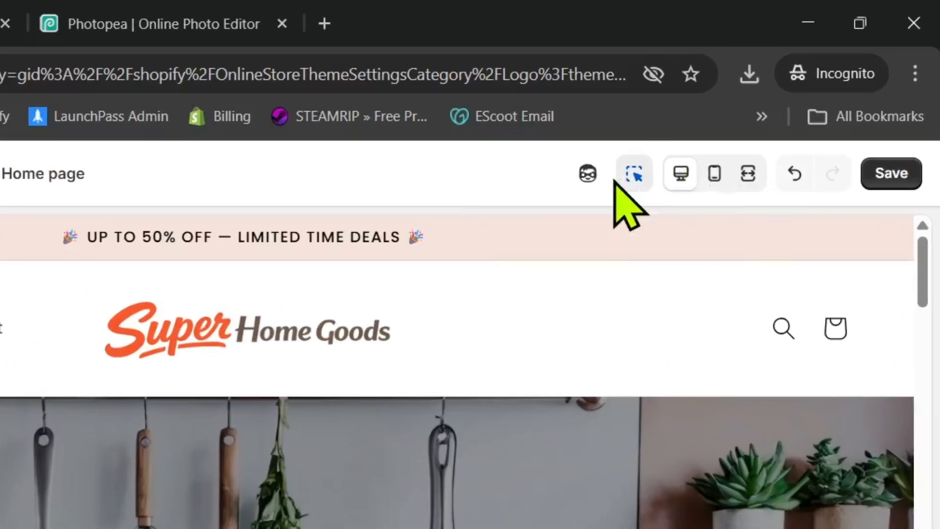
Preview the home page in mobile view and dismiss the PagePilot pop-up.
click(714, 173)
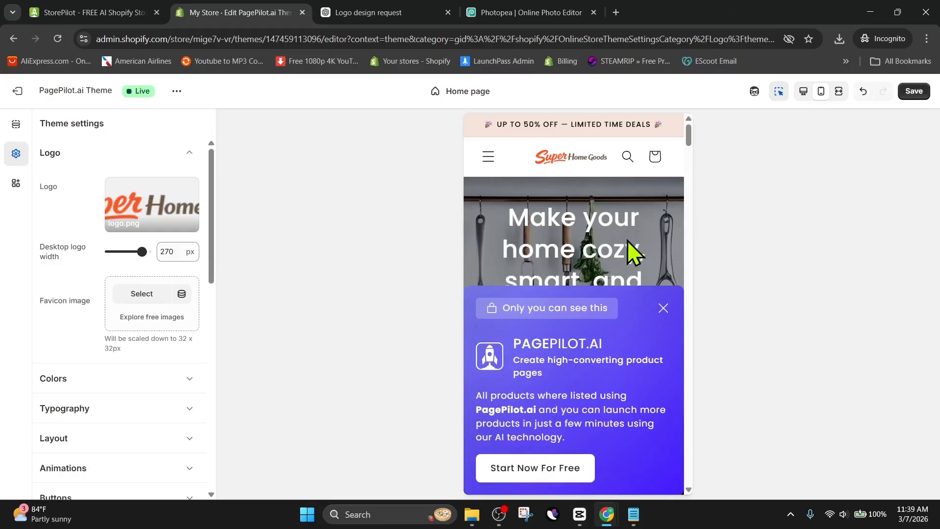
click(664, 308)
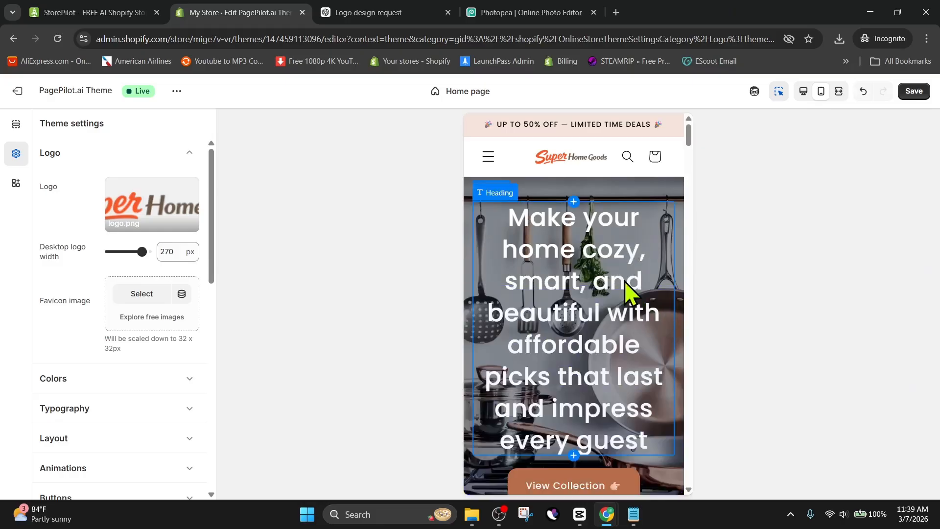
scroll(625, 291, down, 10)
scroll(624, 281, up, 10)
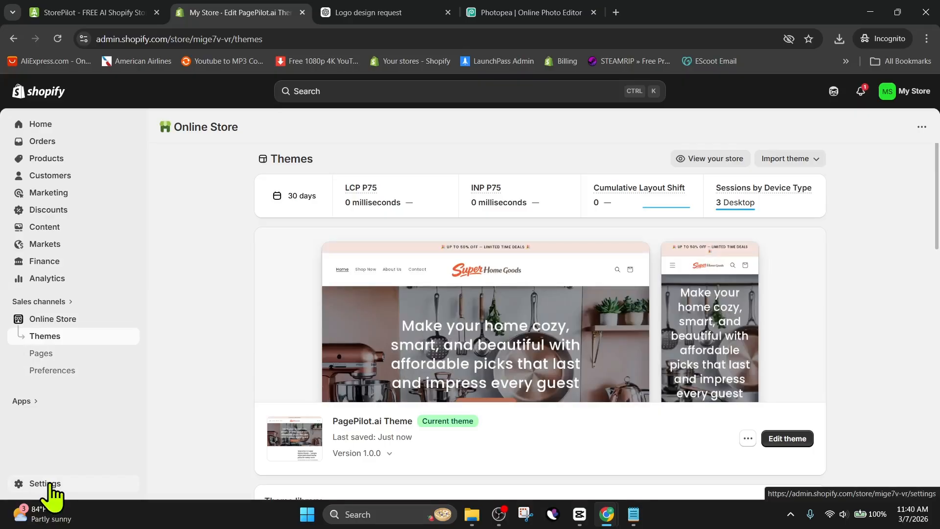
Open the store's domain settings and search for a new domain using the pasted store name.
click(49, 483)
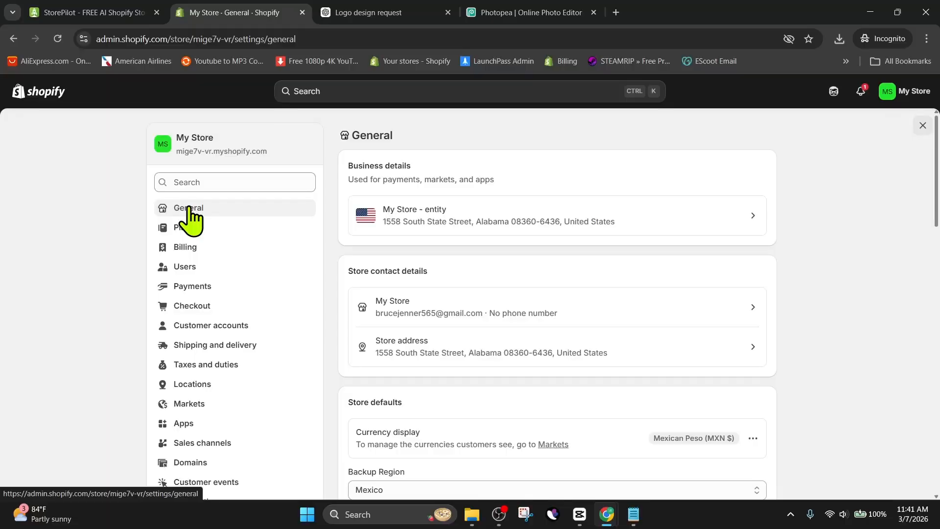
scroll(191, 217, down, 3)
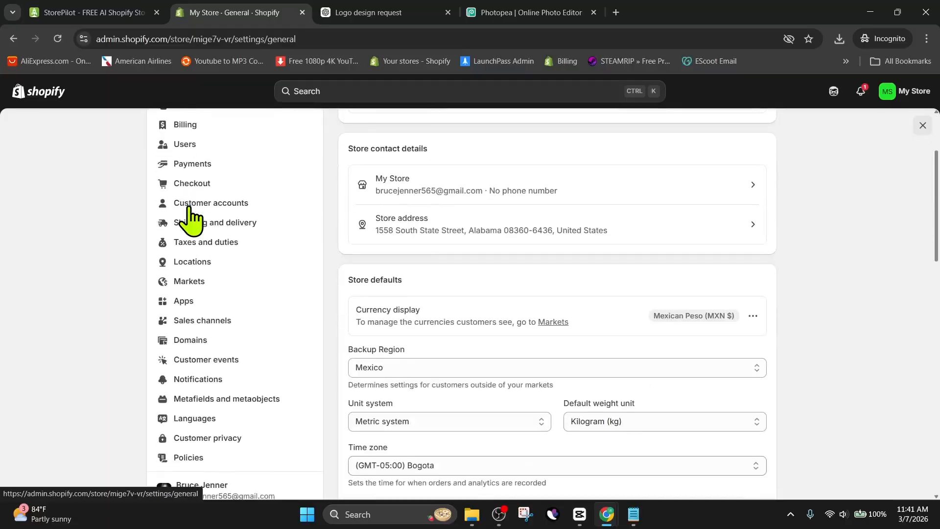
click(186, 341)
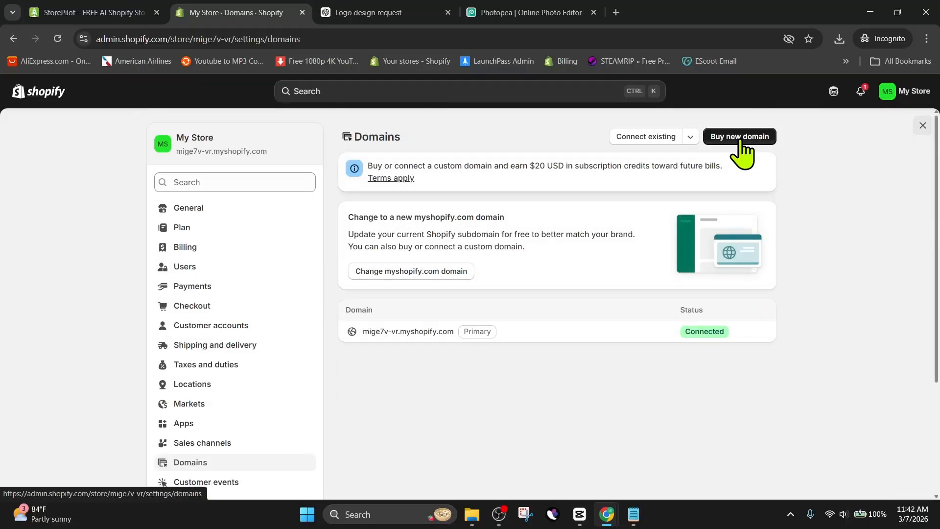
click(740, 140)
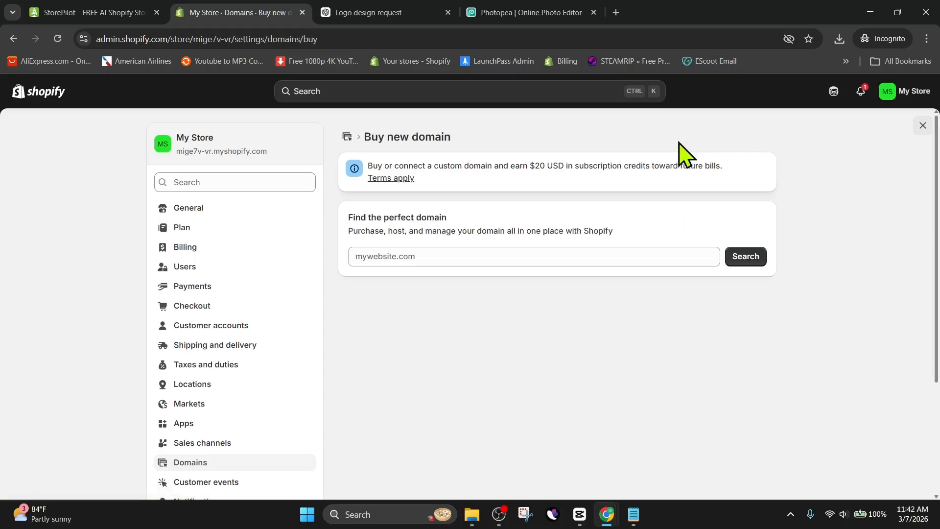
click(457, 261)
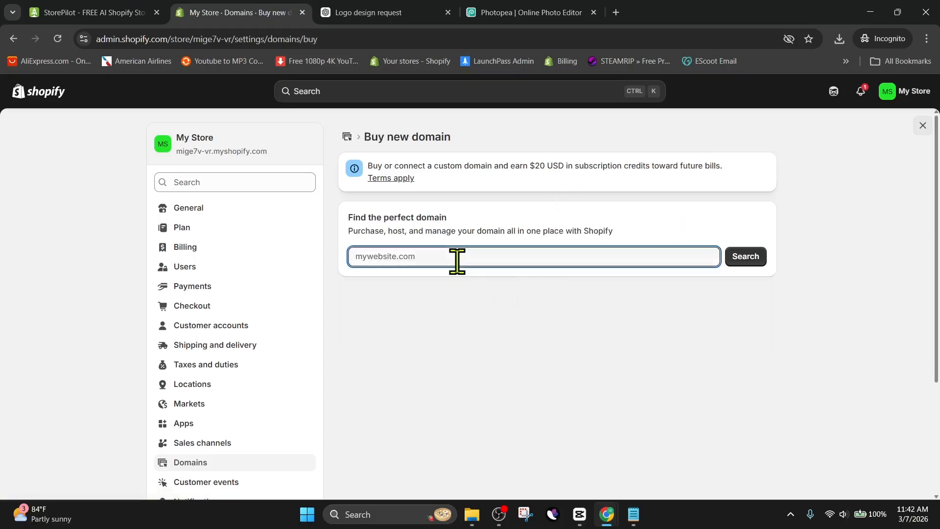
text(homelifegoods.shop)
key(Return)
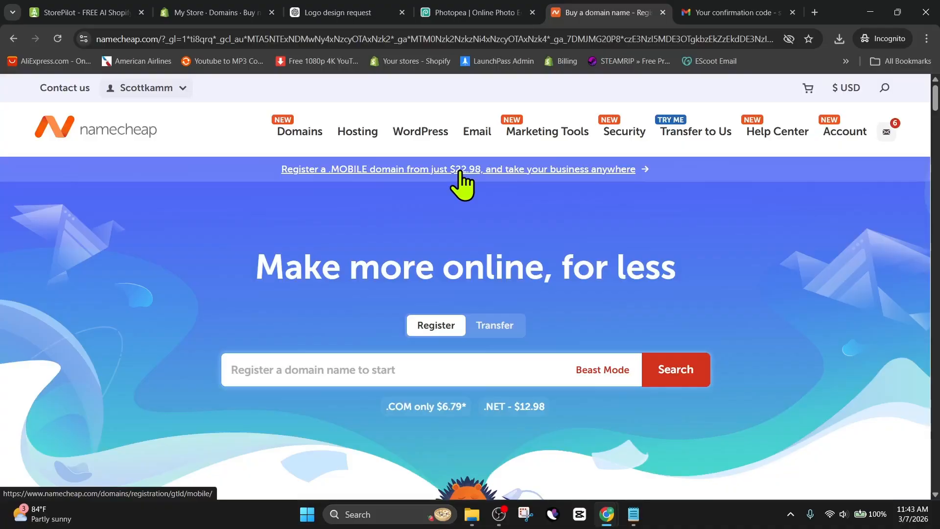
Switch to Namecheap and open the details of the superhomegoods.shop domain from the domain list.
scroll(462, 206, down, 1)
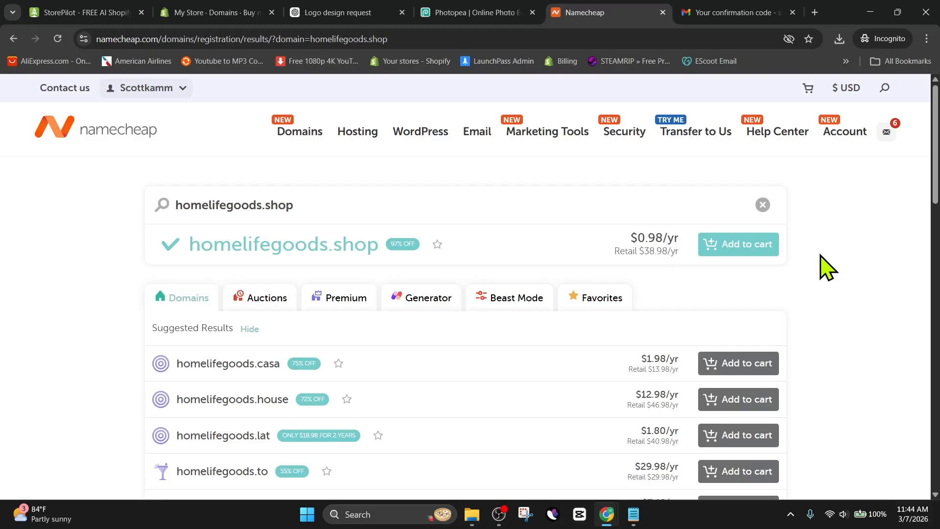
key(alt+Left)
mouse_move(865, 131)
click(720, 234)
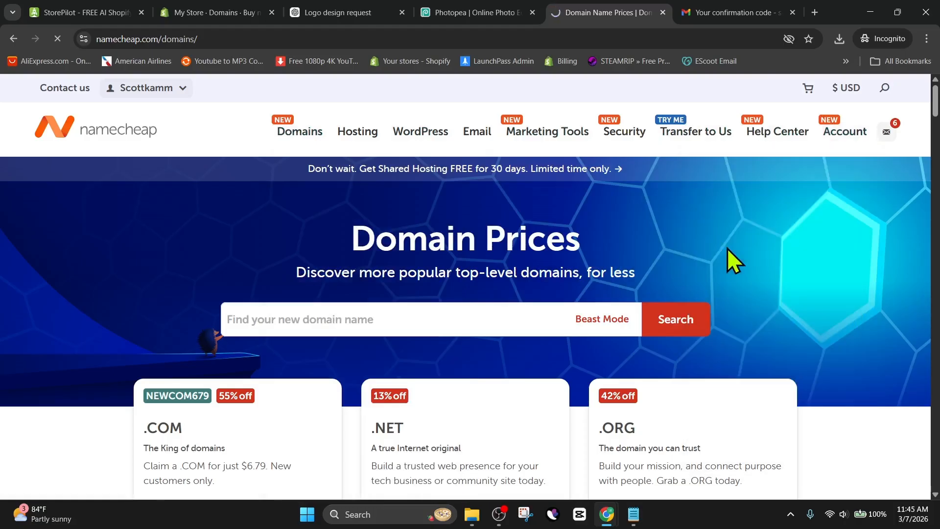
scroll(676, 319, down, 5)
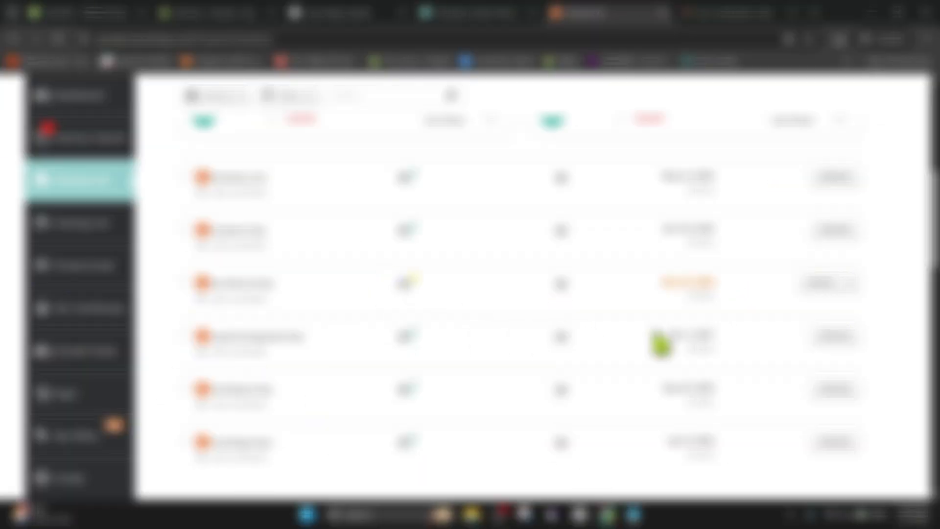
drag(837, 360, 446, 361)
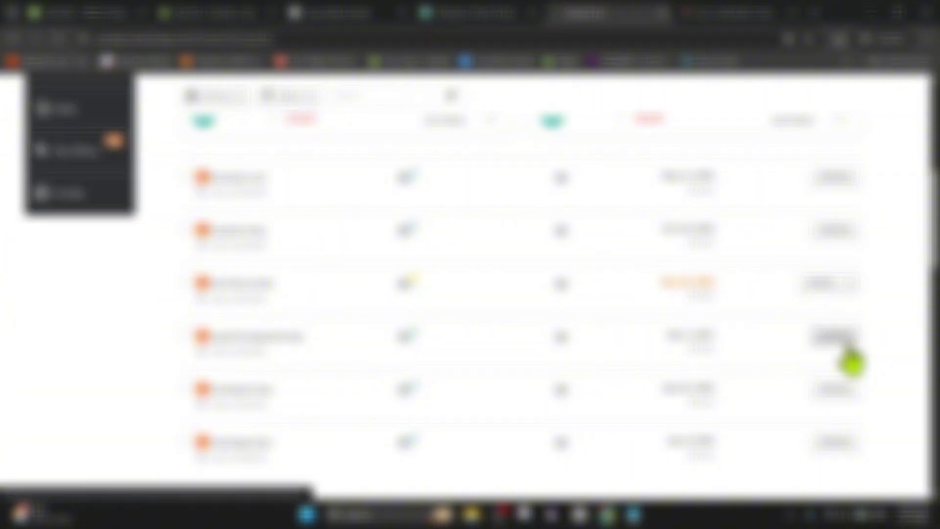
click(849, 348)
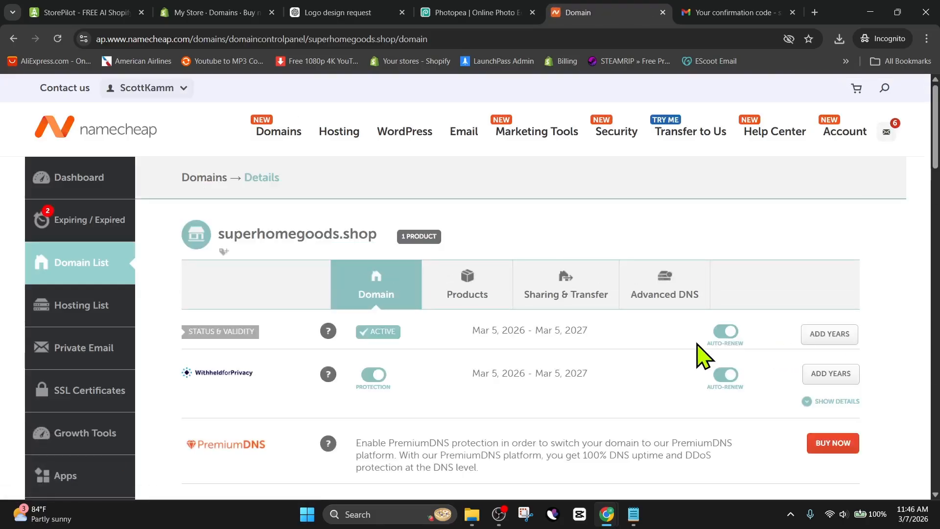
scroll(594, 357, down, 3)
scroll(594, 353, up, 2)
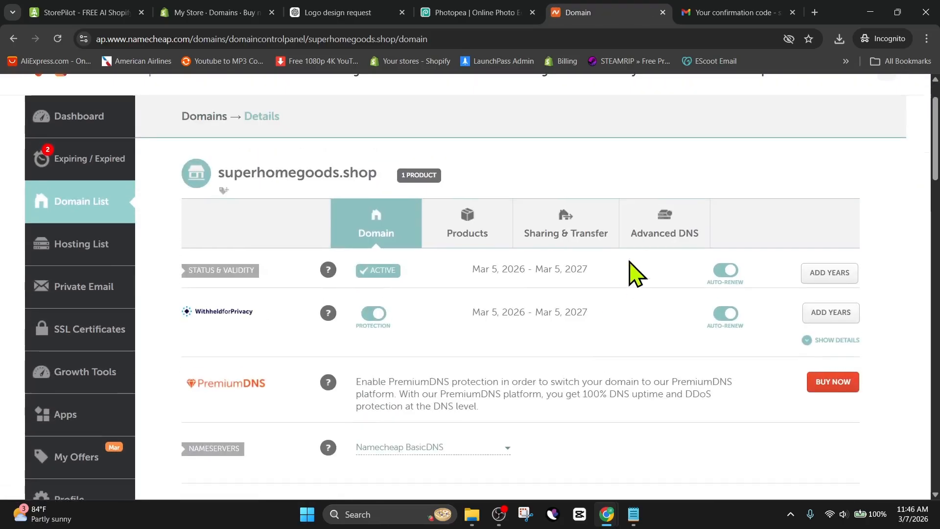
Apply the Shopify DNS template to superhomegoods.shop in the domain's Advanced DNS settings.
click(671, 240)
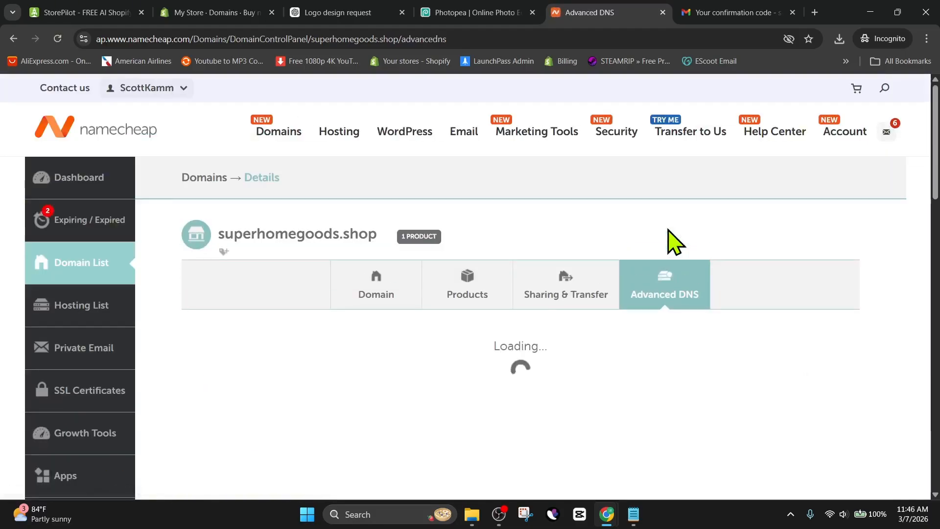
scroll(656, 257, down, 2)
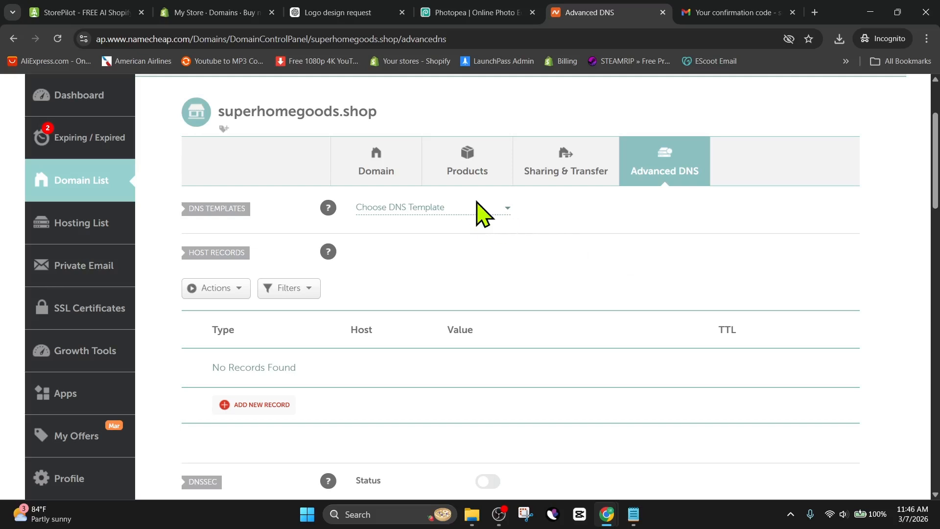
click(497, 210)
click(407, 245)
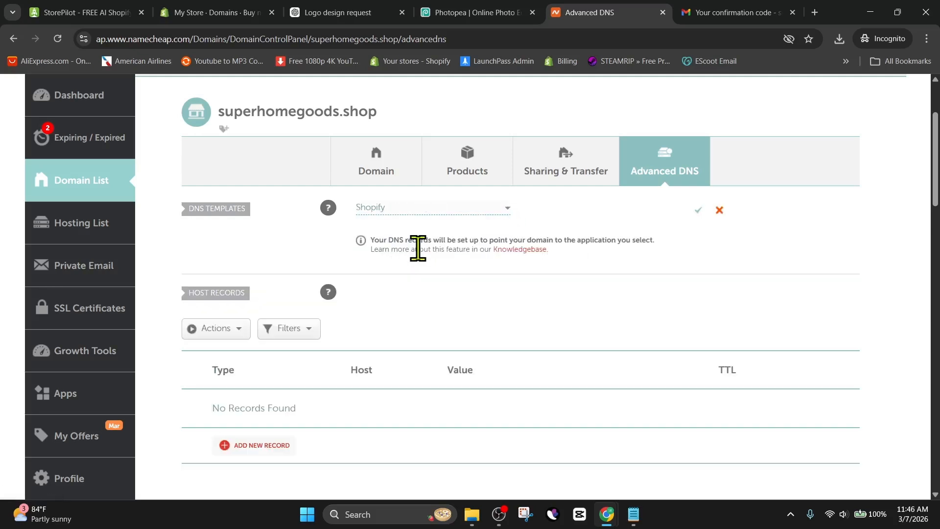
scroll(507, 297, down, 1)
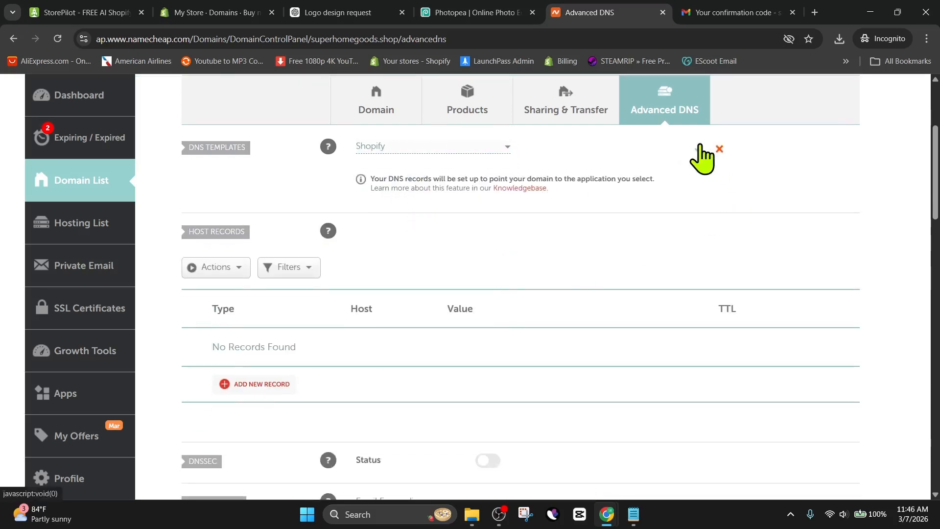
click(698, 147)
click(451, 185)
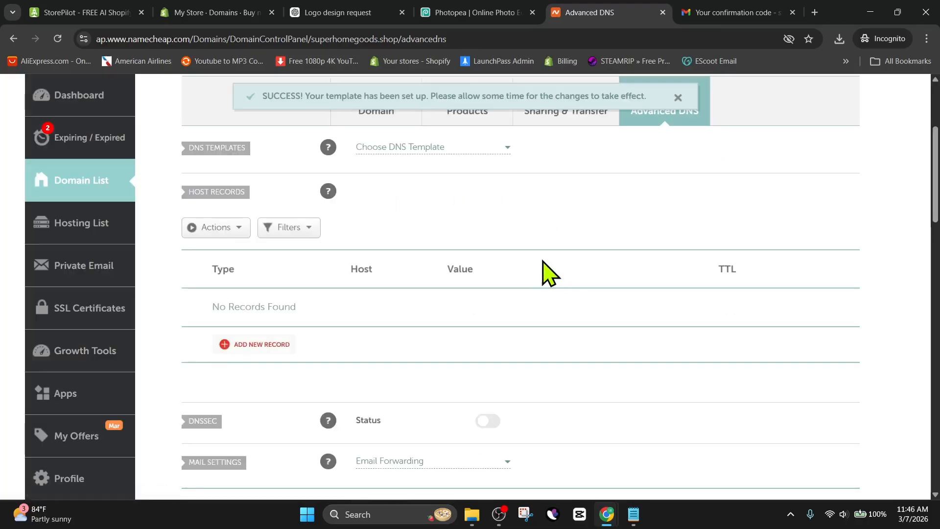
Return to the Shopify store's domain settings and connect the existing superhomegoods.shop domain.
click(207, 13)
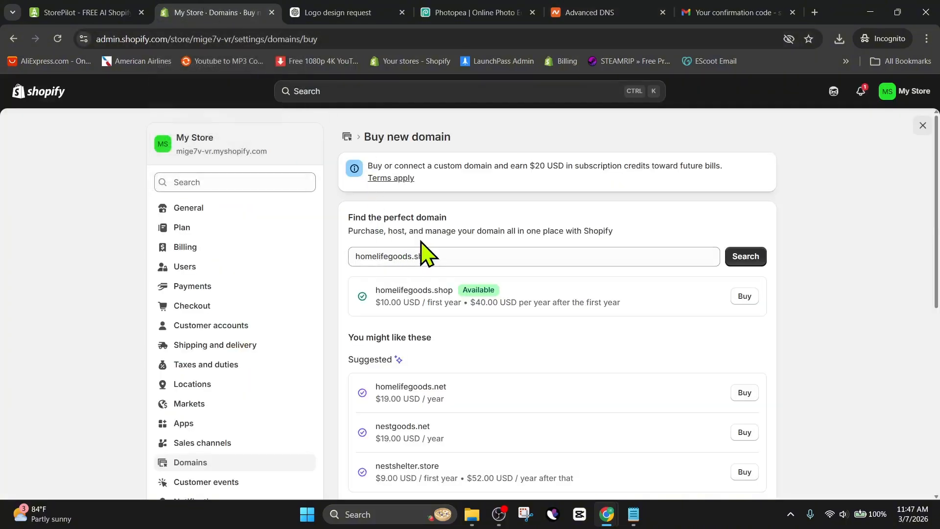
click(196, 463)
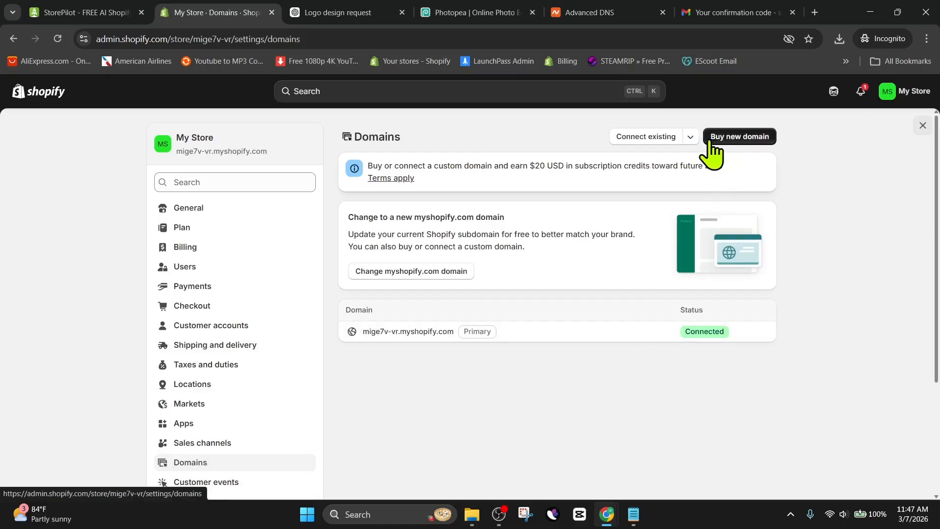
click(636, 139)
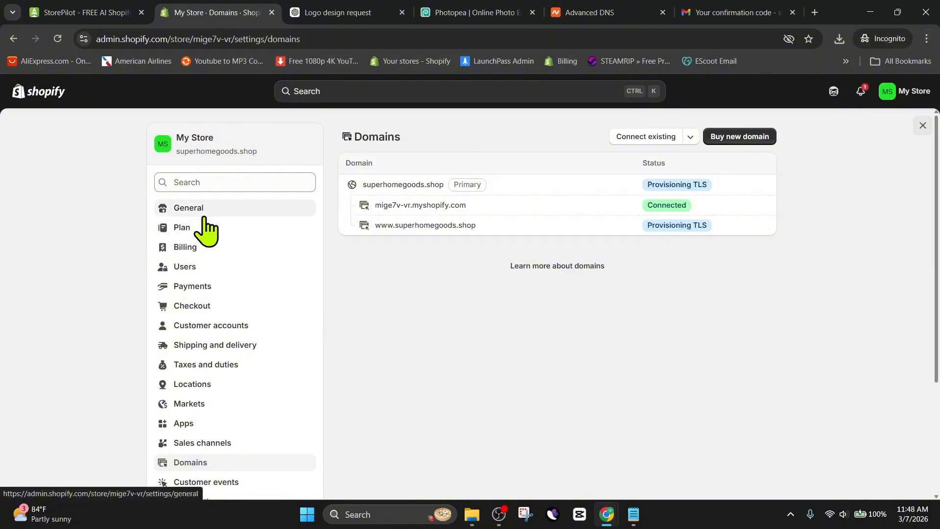
Rename the store to Super Home Goods in the general store contact details.
click(202, 214)
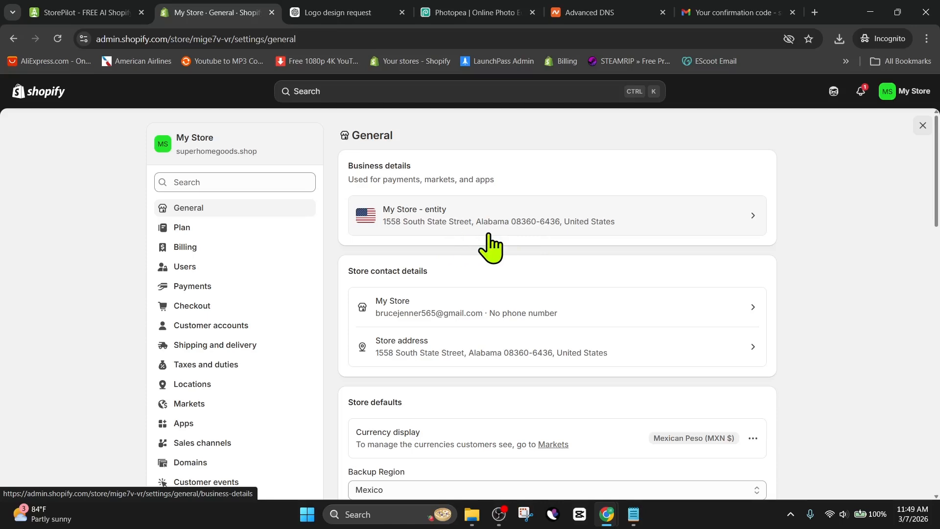
scroll(490, 247, down, 3)
click(545, 189)
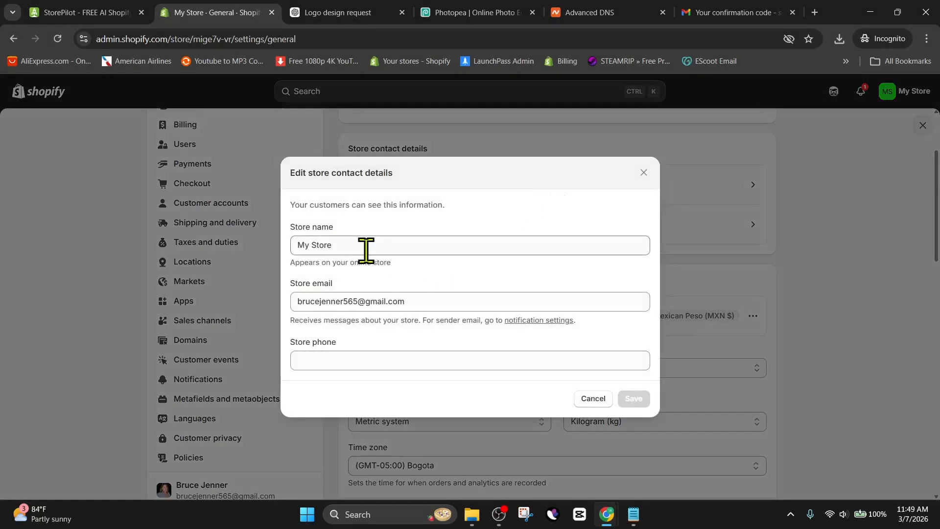
triple_click(367, 251)
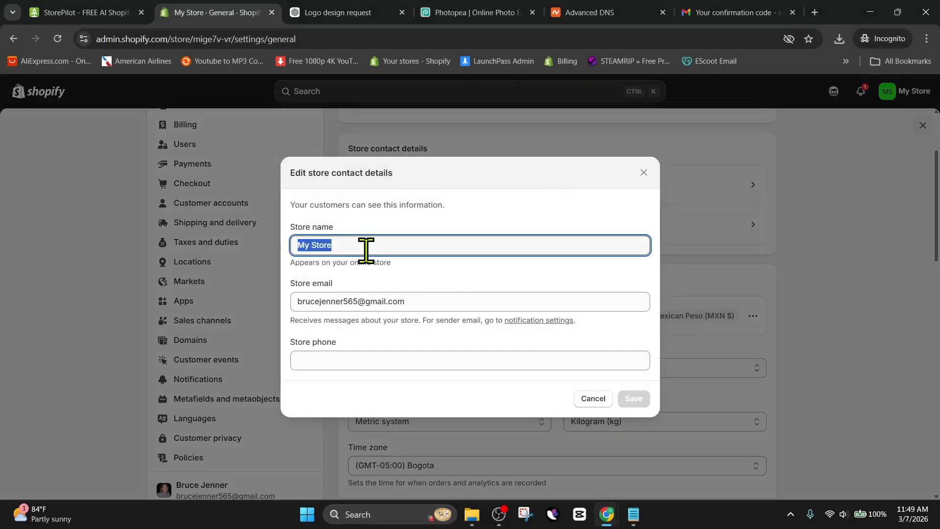
text(Super Home Goods)
key(Return)
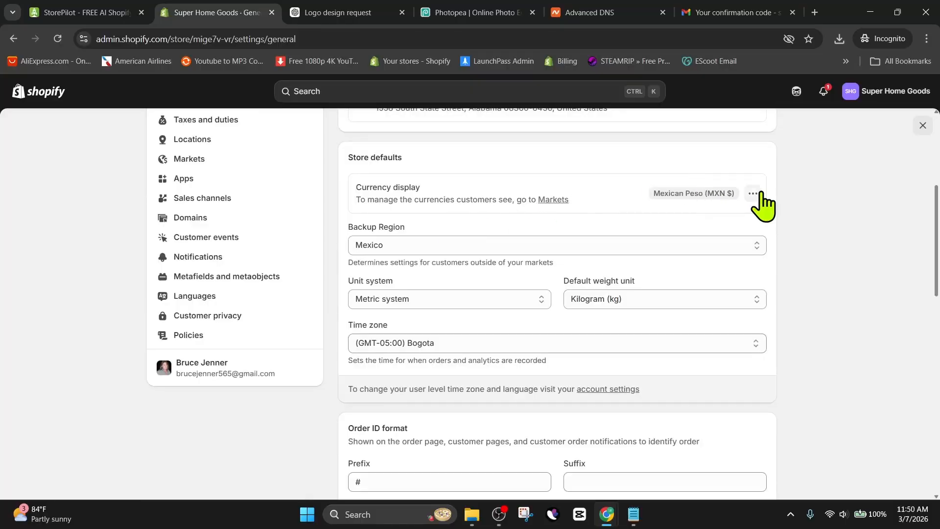
Change the store currency to US Dollar (USD $), giving the reason that the default currency does not match.
click(752, 194)
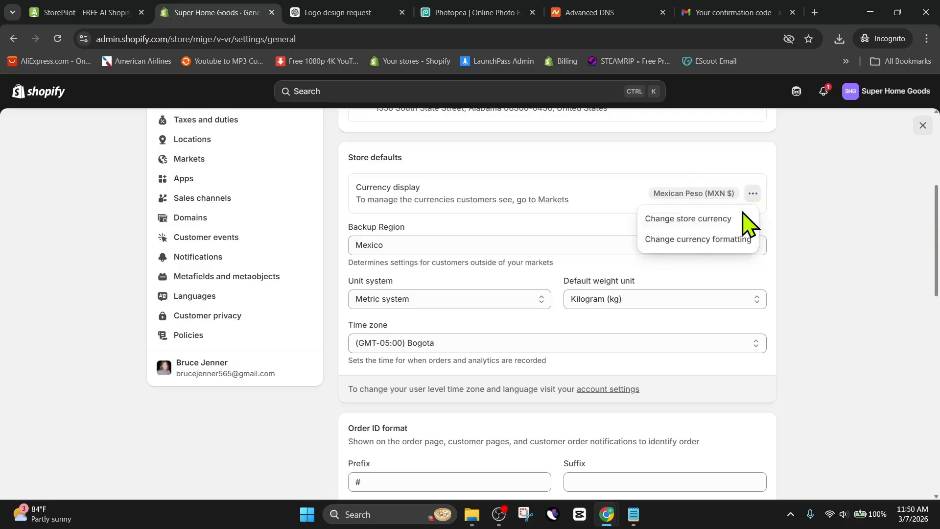
click(711, 220)
click(384, 244)
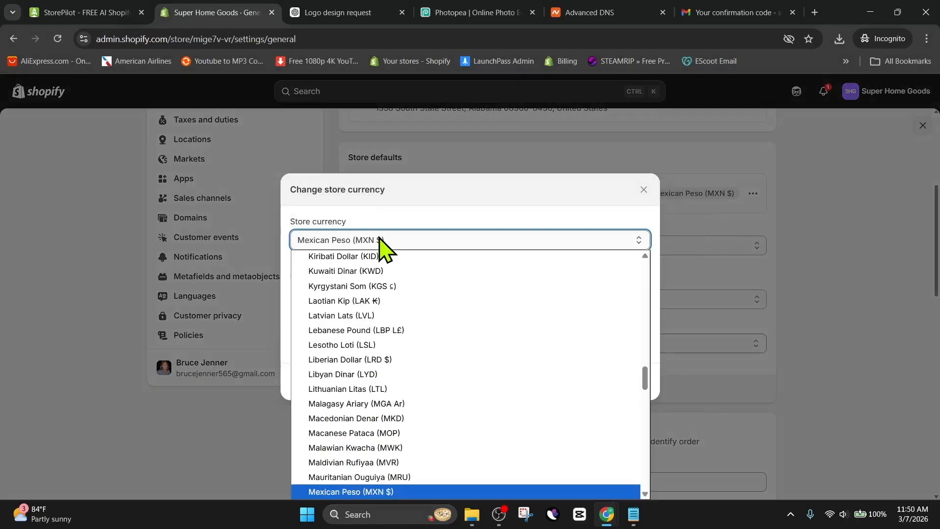
scroll(391, 292, up, 10)
scroll(388, 295, up, 10)
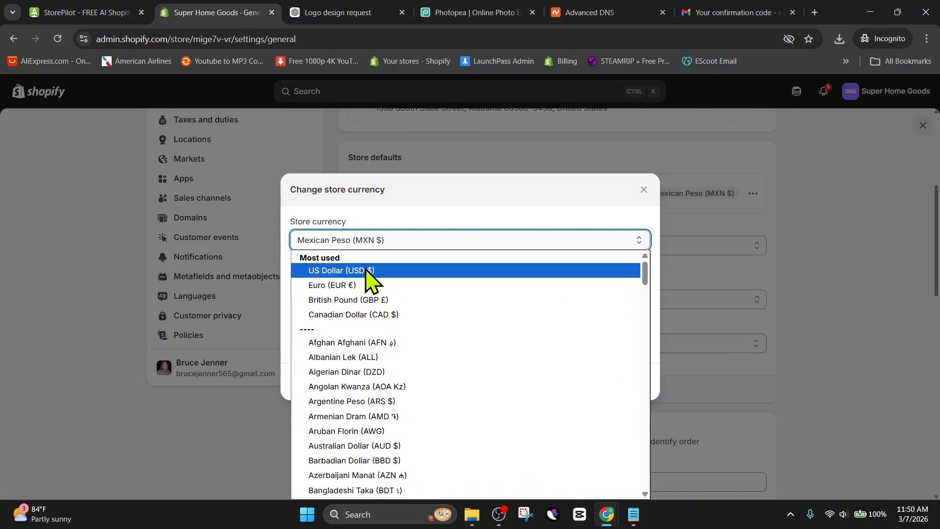
click(373, 272)
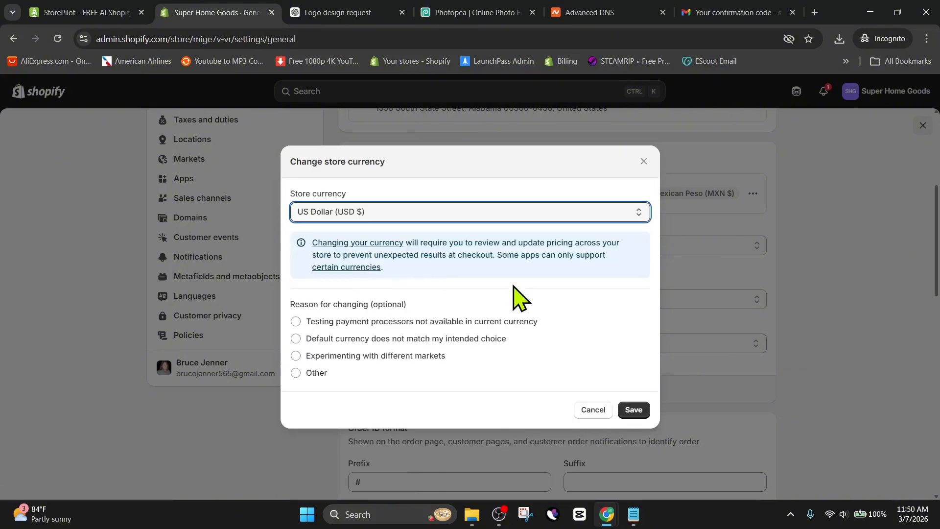
click(296, 339)
click(633, 410)
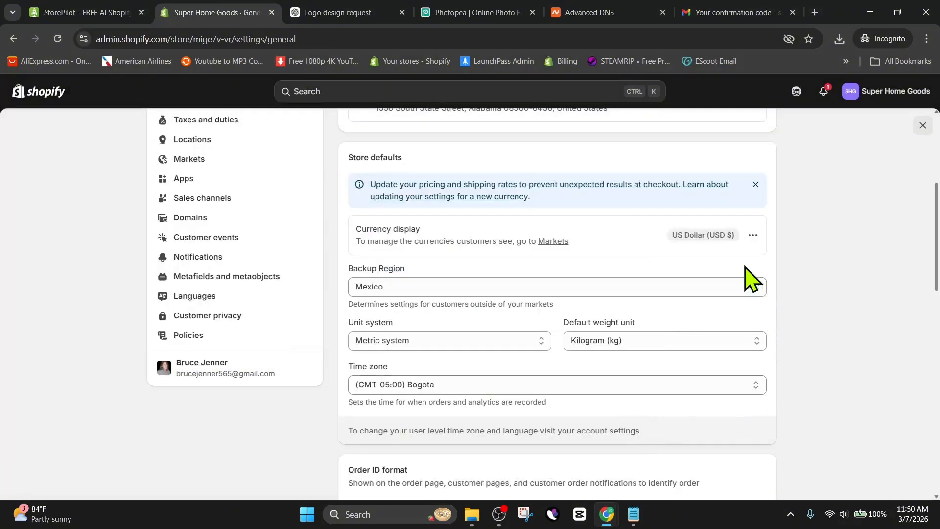
Set the store's unit system to Imperial system.
click(676, 290)
click(675, 291)
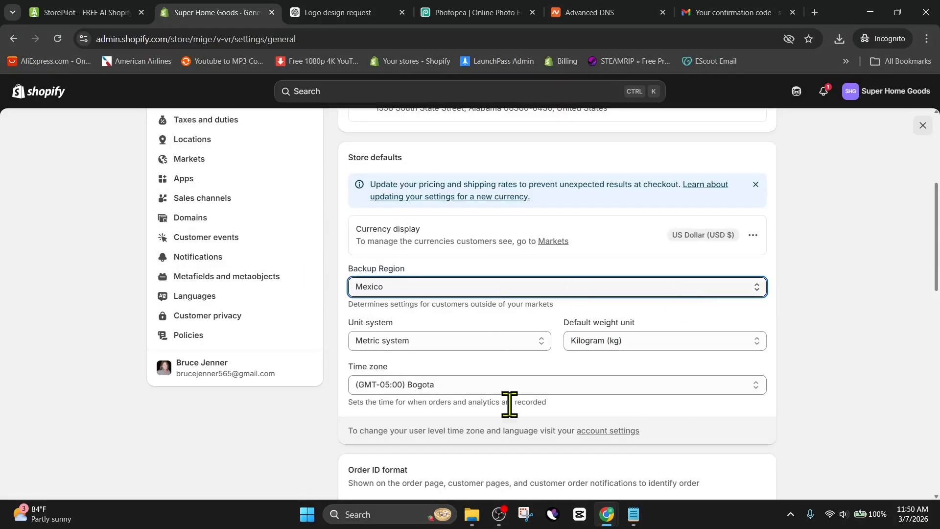
click(653, 342)
click(531, 342)
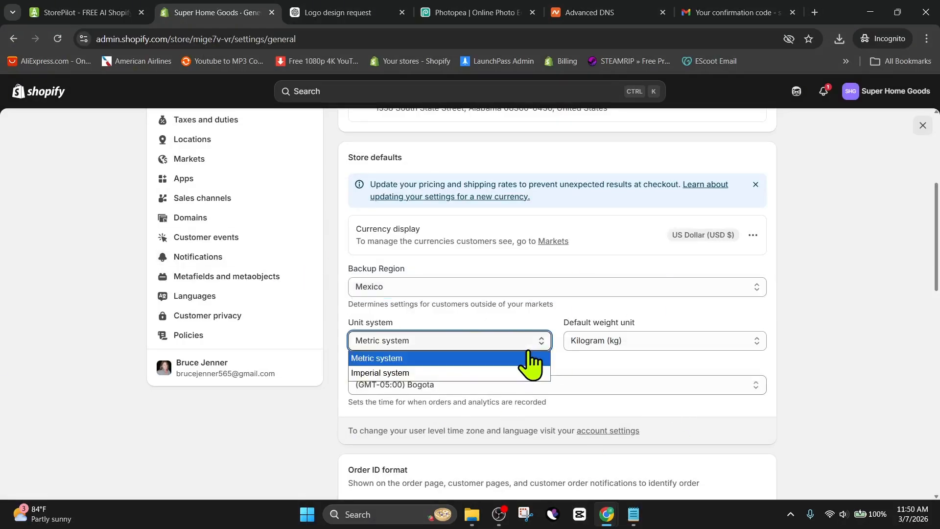
click(424, 373)
Set the store time zone to (GMT-05:00) Eastern Time (US & Canada).
scroll(504, 419, down, 3)
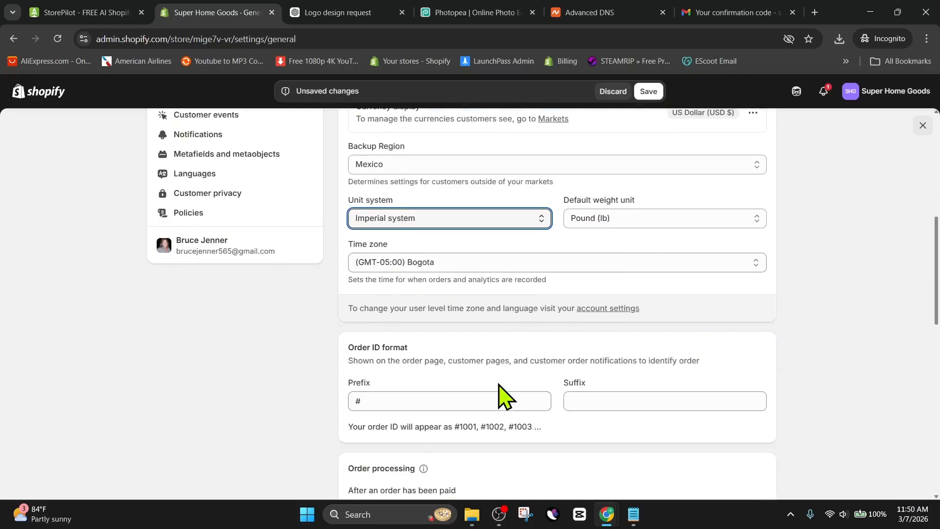
click(714, 265)
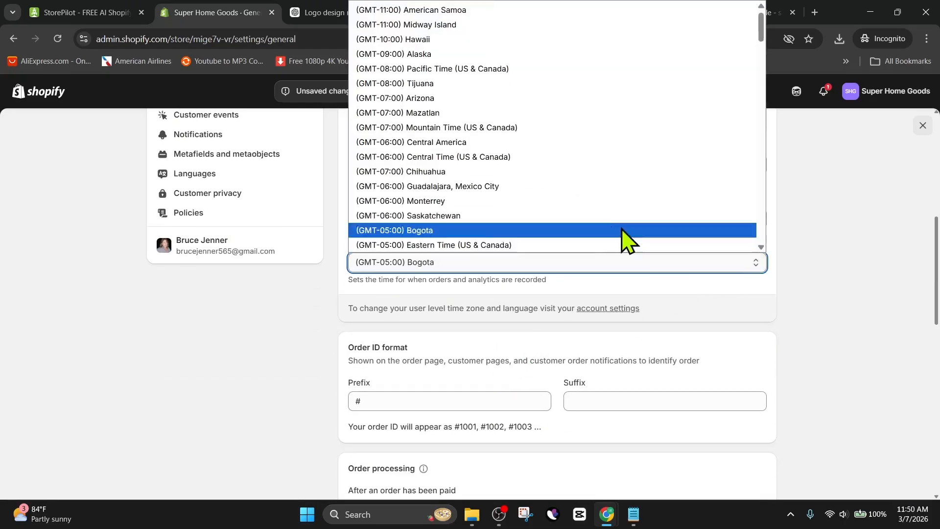
scroll(531, 198, up, 1)
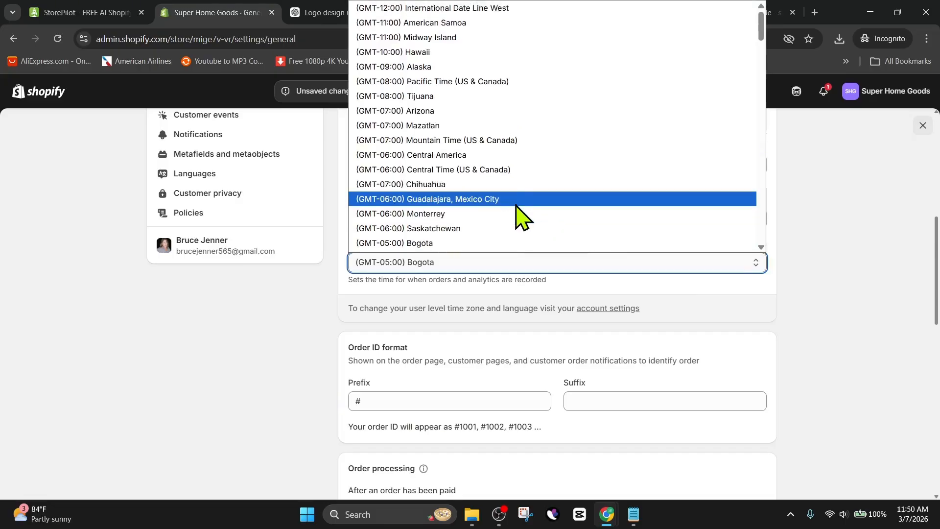
scroll(518, 215, down, 3)
click(488, 140)
click(757, 305)
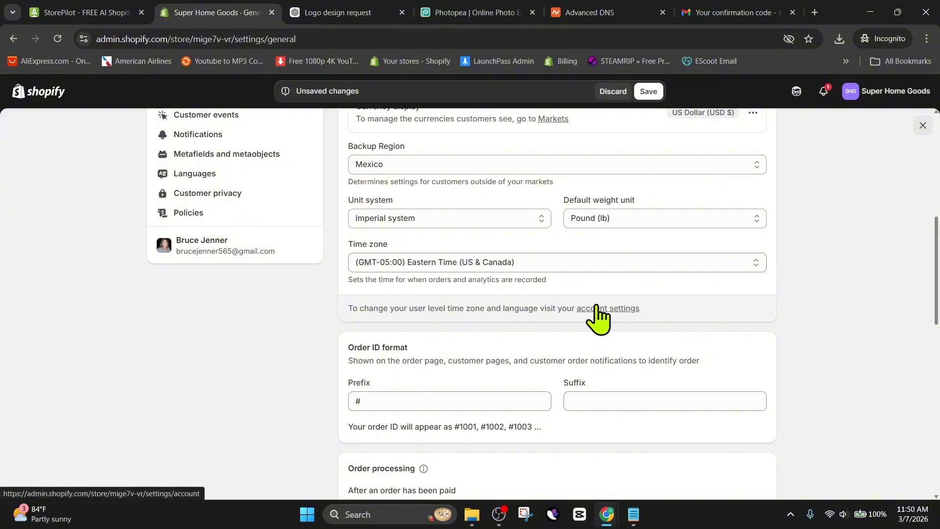
Review the remaining general settings and save the changes.
scroll(598, 314, down, 3)
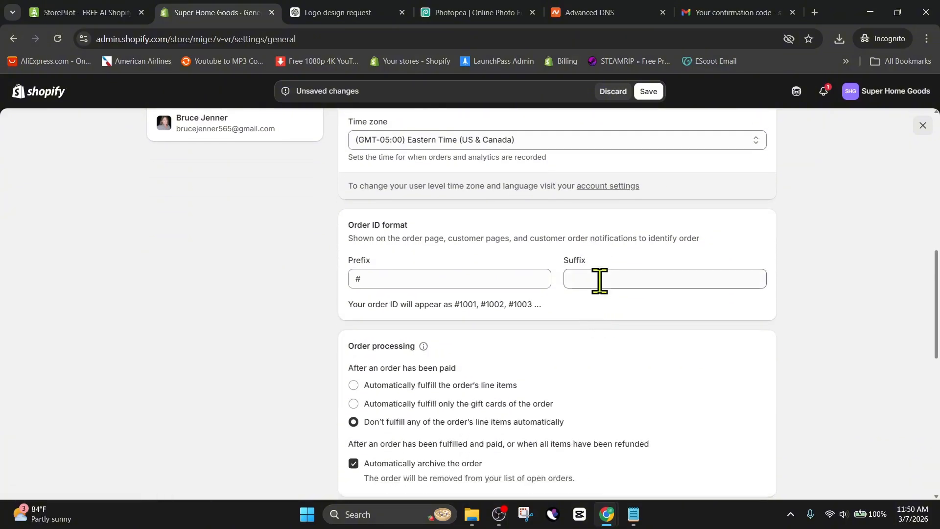
scroll(598, 294, down, 3)
scroll(673, 390, down, 4)
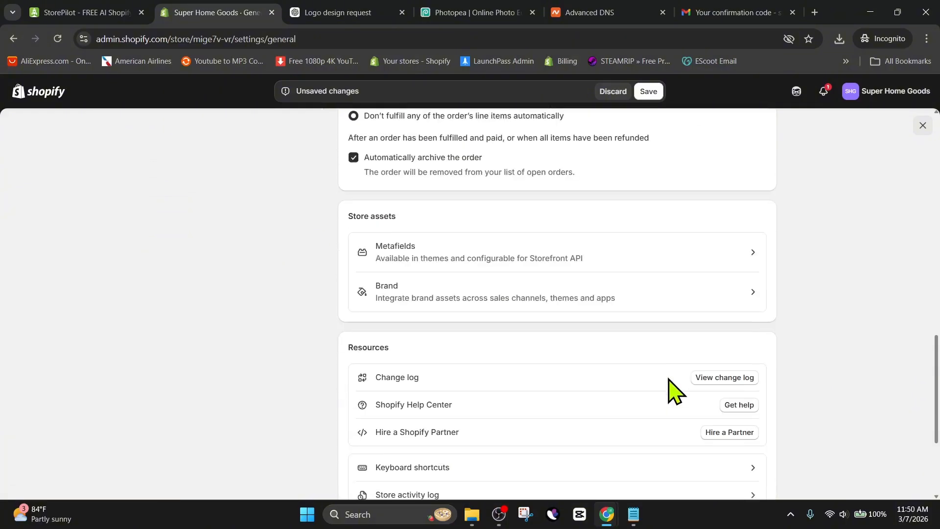
scroll(673, 389, down, 3)
scroll(672, 389, up, 15)
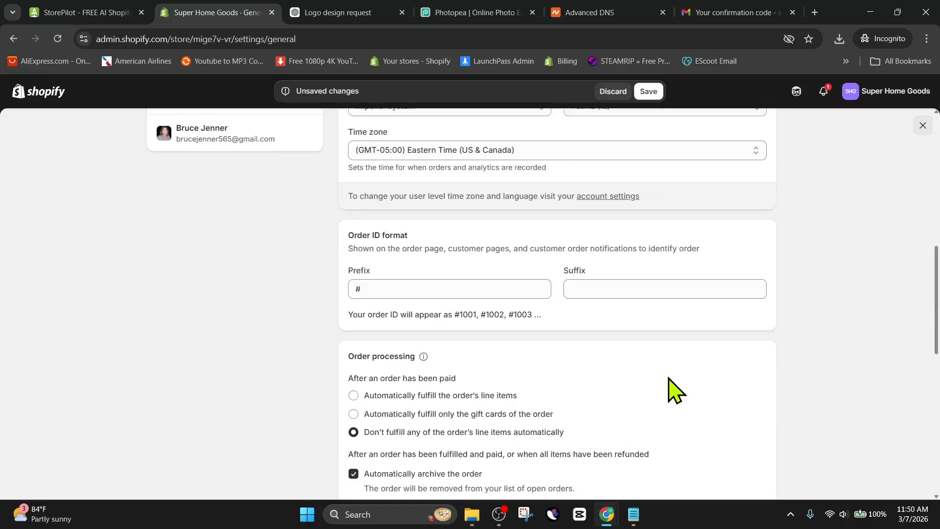
key(ctrl+s)
Open the Payments settings and review the available payment providers and methods.
click(201, 229)
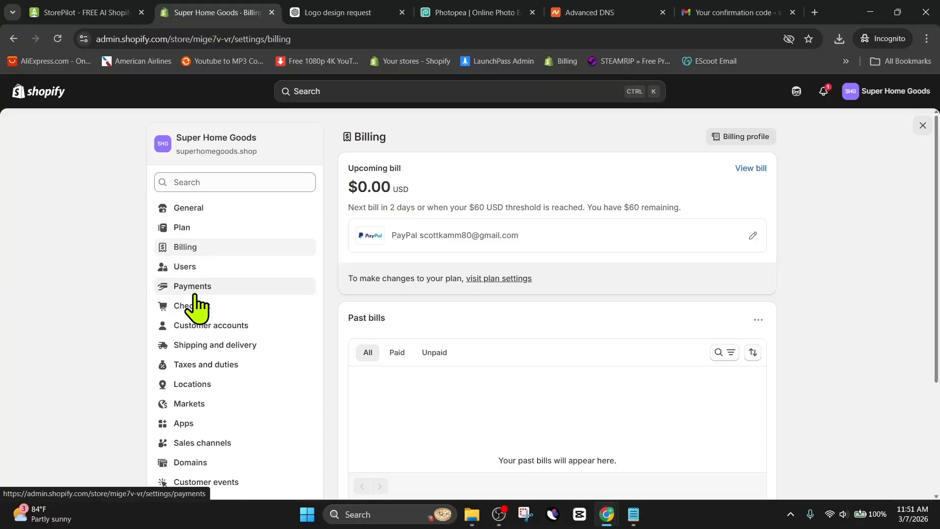
click(194, 293)
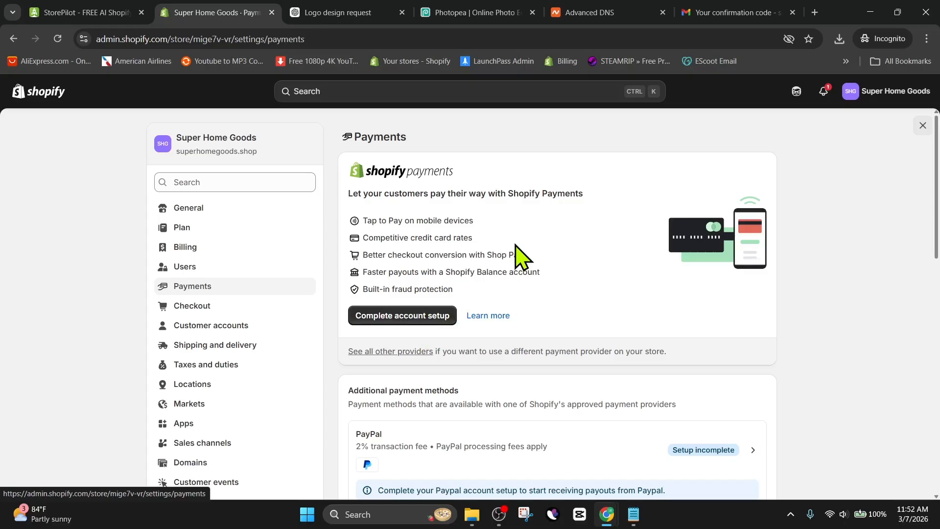
scroll(521, 255, down, 2)
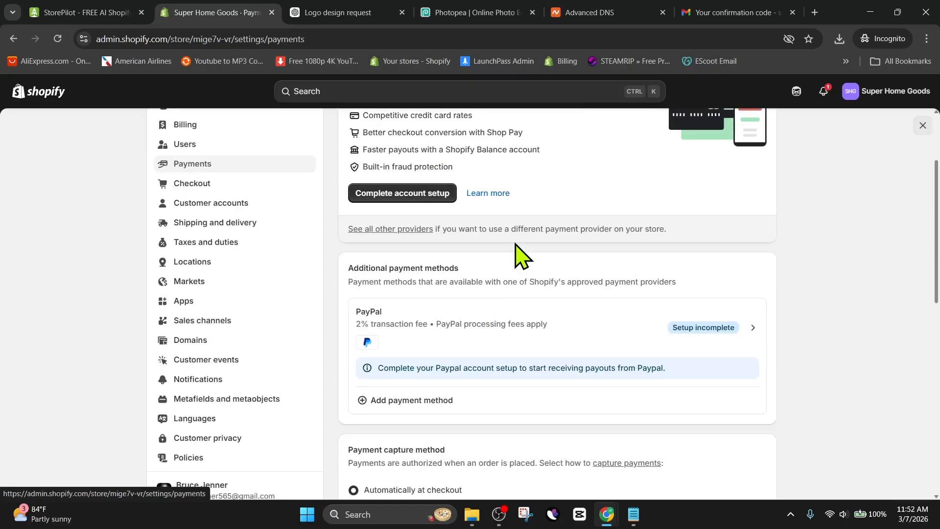
scroll(497, 333, down, 1)
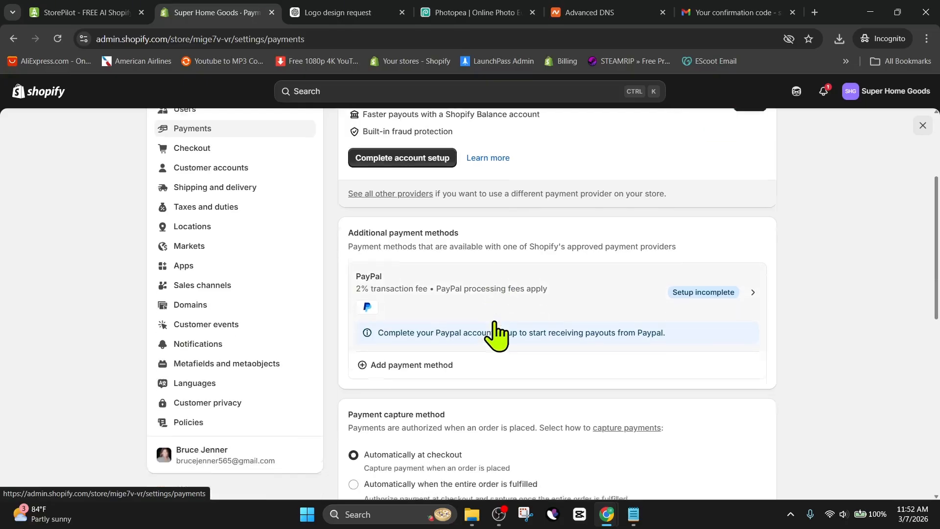
scroll(548, 337, up, 3)
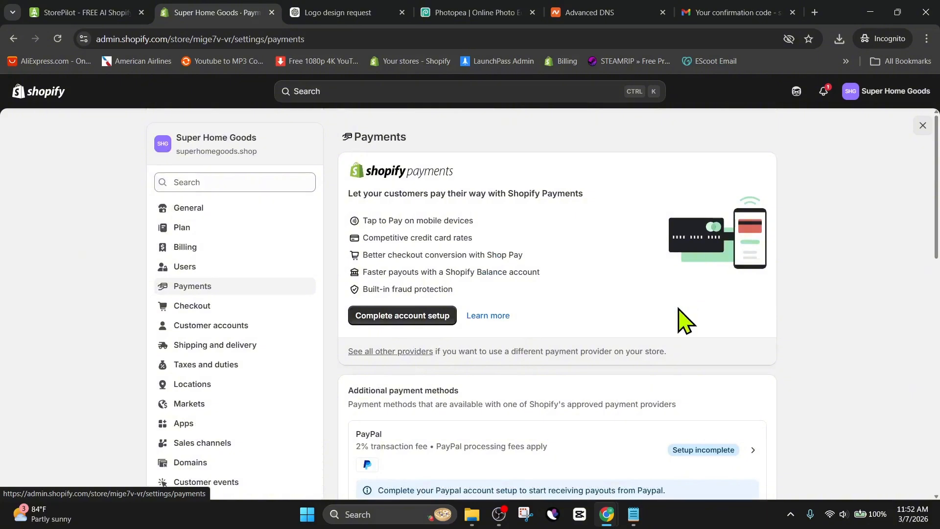
scroll(609, 389, down, 2)
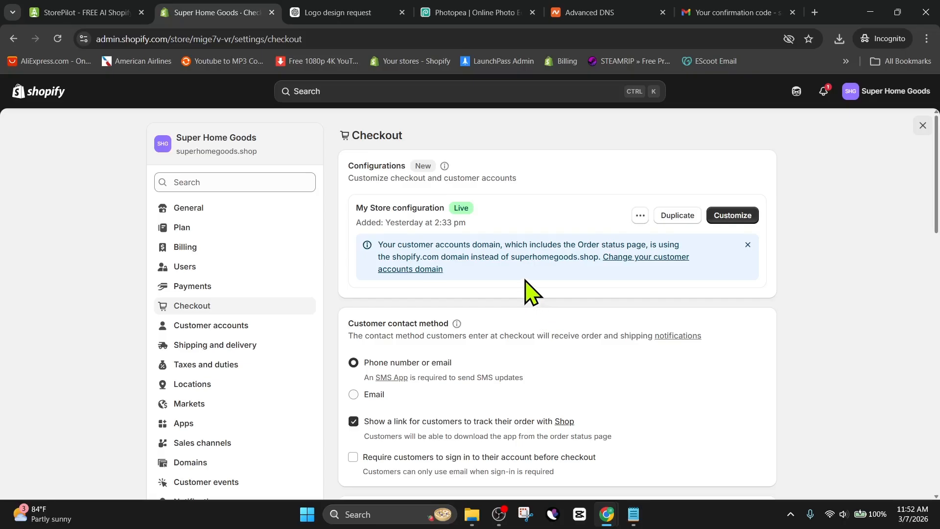
Set the checkout customer contact method to Email.
scroll(532, 292, down, 2)
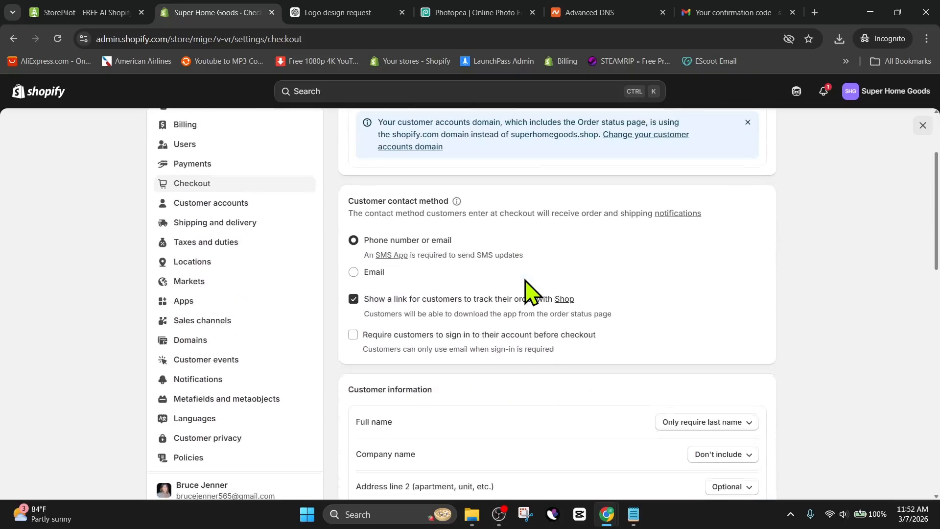
click(353, 270)
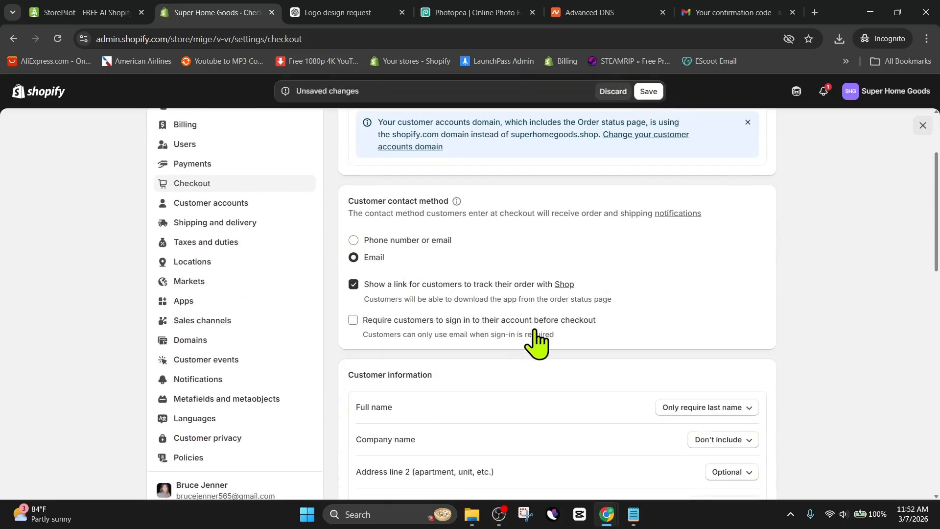
scroll(557, 294, down, 2)
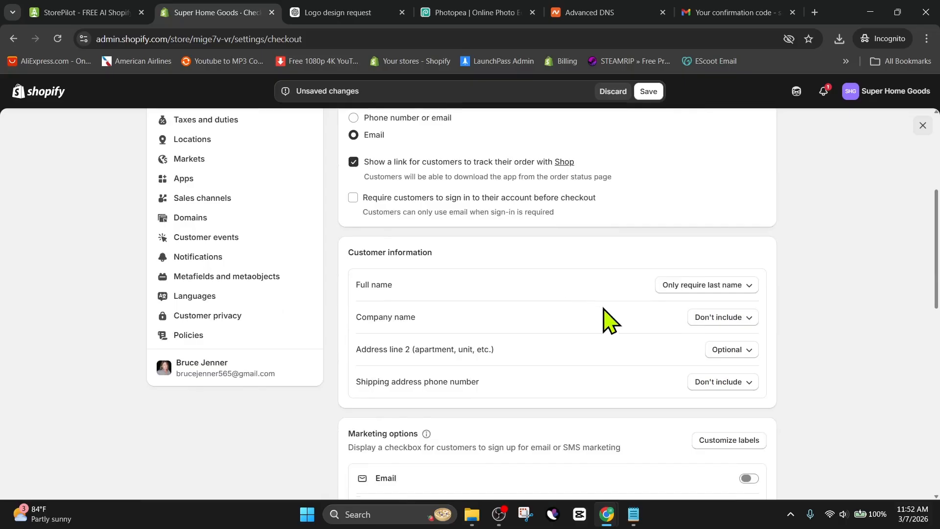
Require customers' first and last name at checkout and save the checkout settings.
click(714, 284)
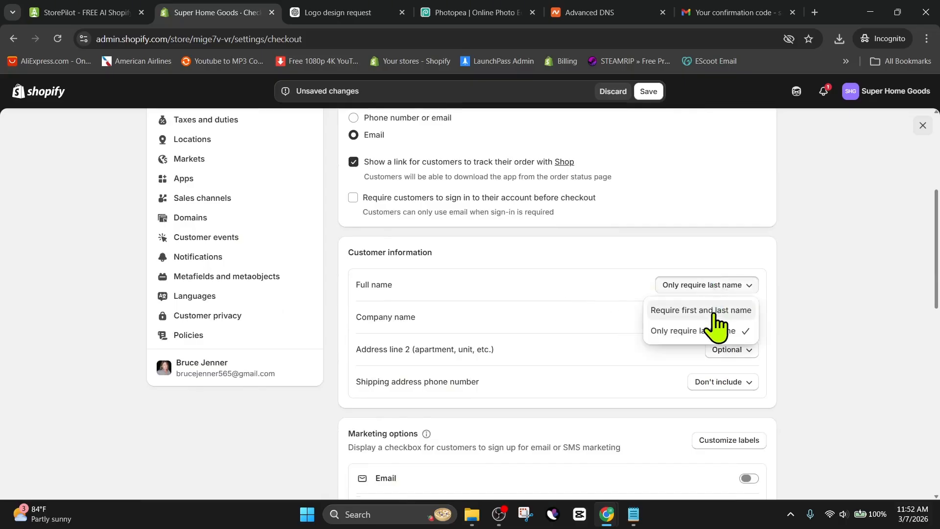
click(715, 313)
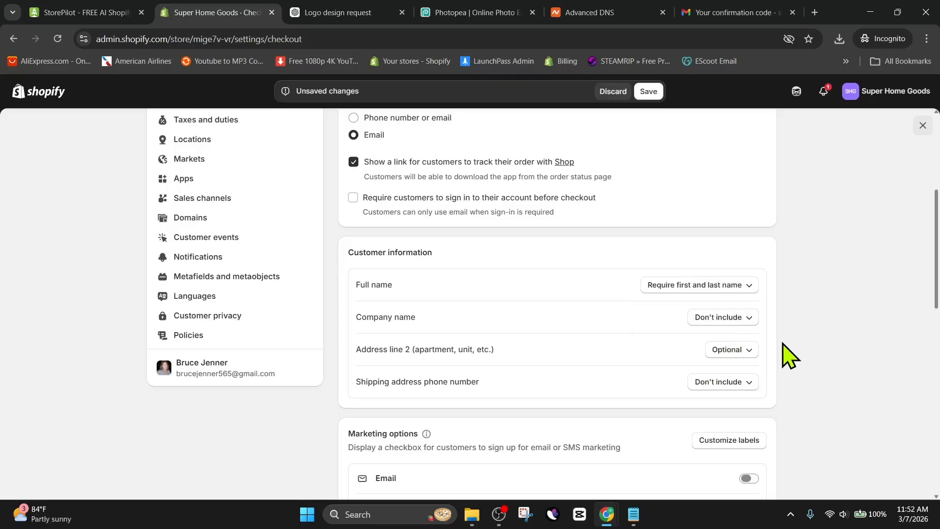
scroll(789, 355, down, 6)
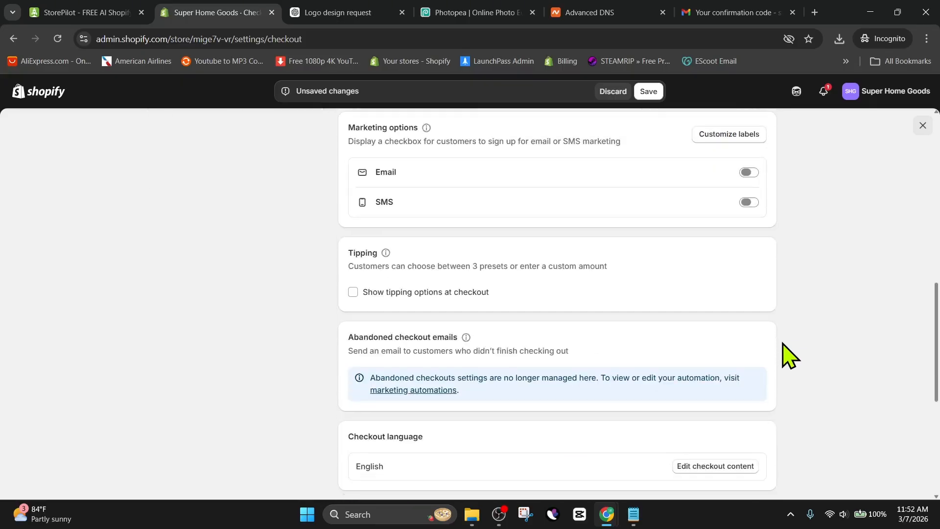
scroll(789, 355, down, 5)
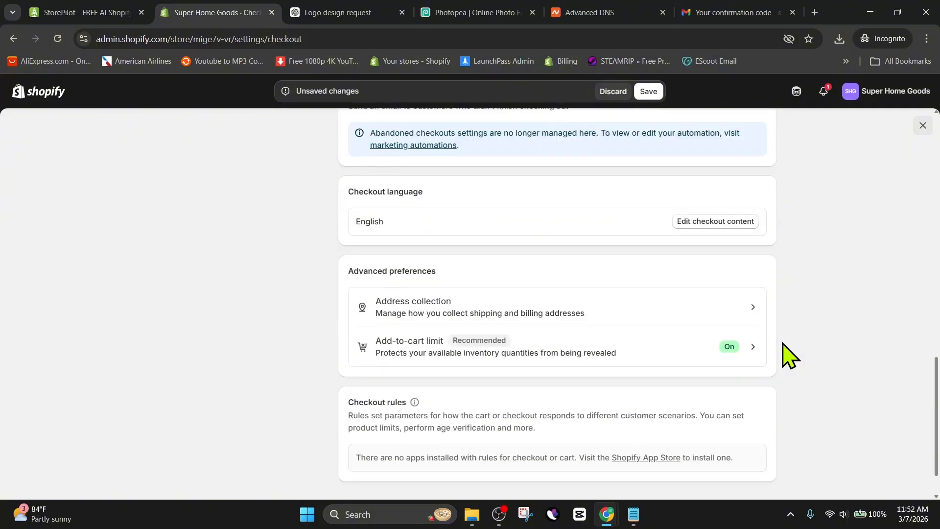
scroll(789, 355, up, 12)
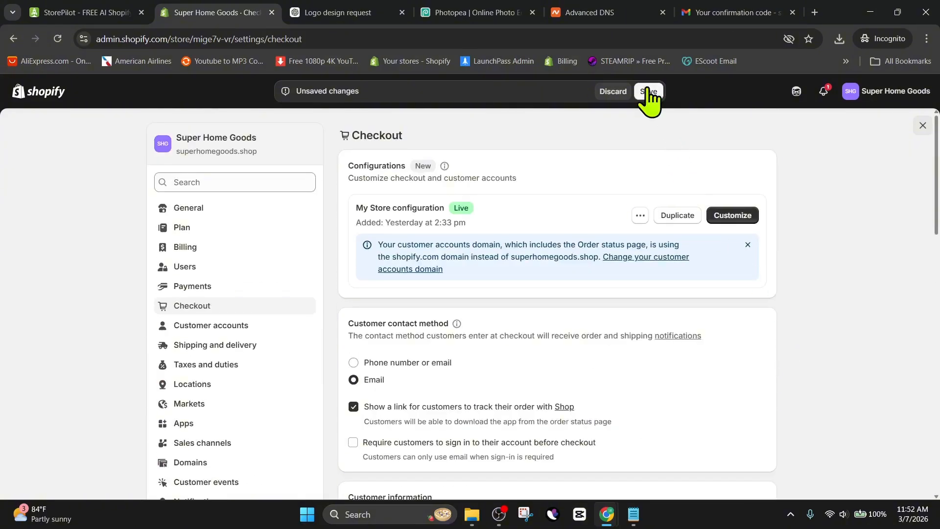
click(649, 93)
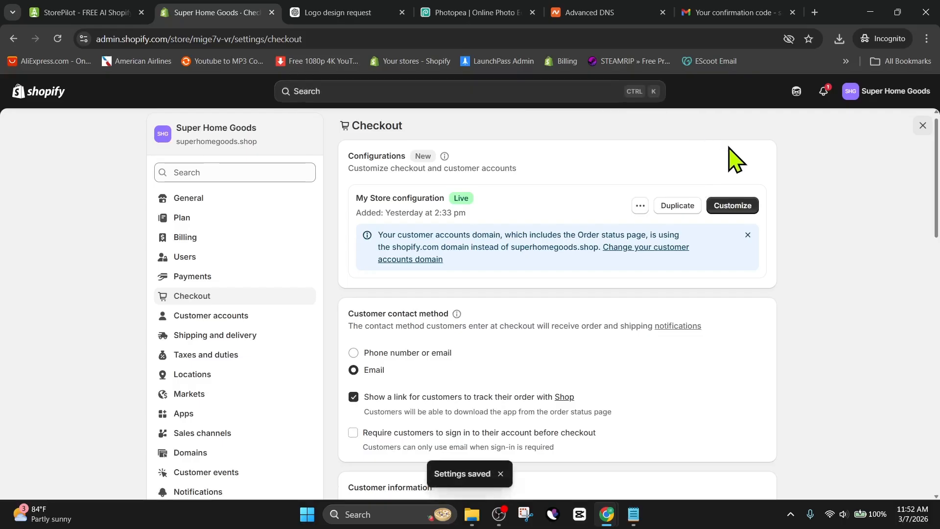
Customize the checkout configuration and add the logo PNG as the header logo.
click(733, 206)
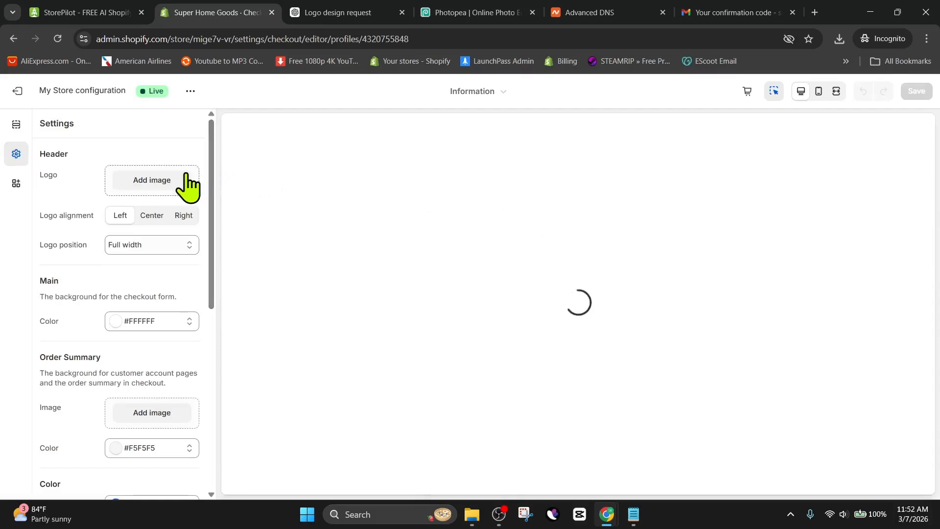
click(134, 182)
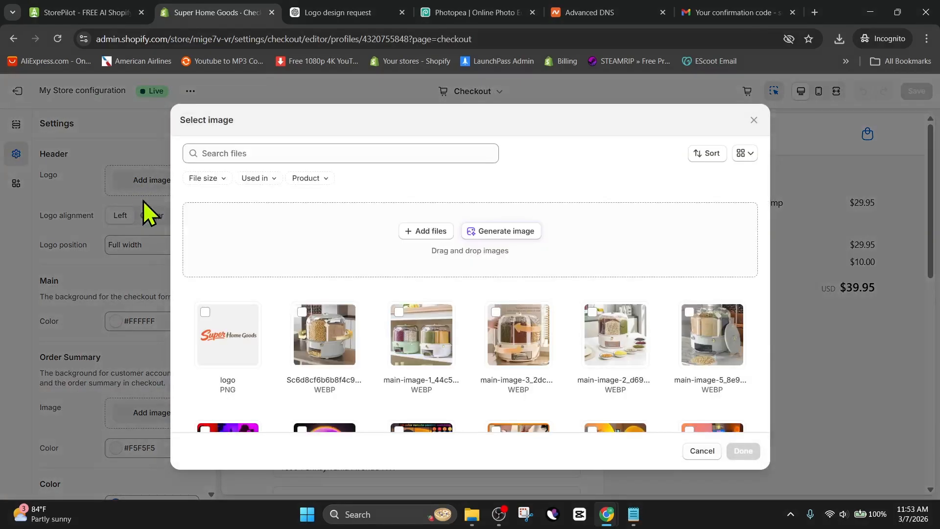
click(240, 350)
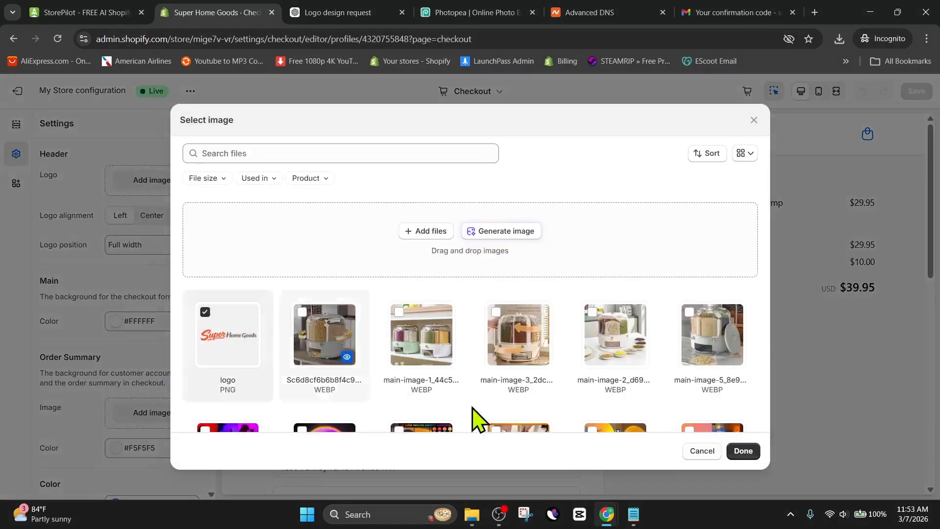
click(757, 449)
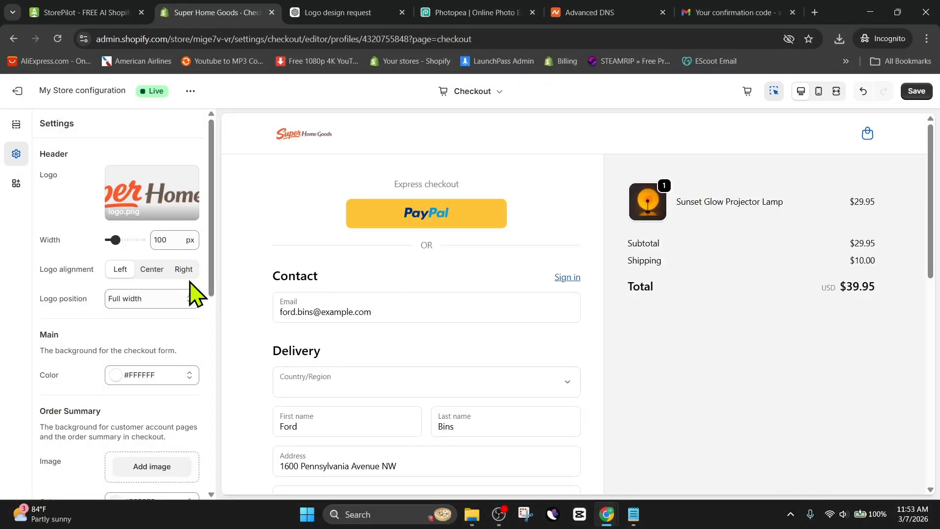
Set the checkout logo width to 190 px, save the checkout customization, and exit the editor.
drag(112, 237, 127, 237)
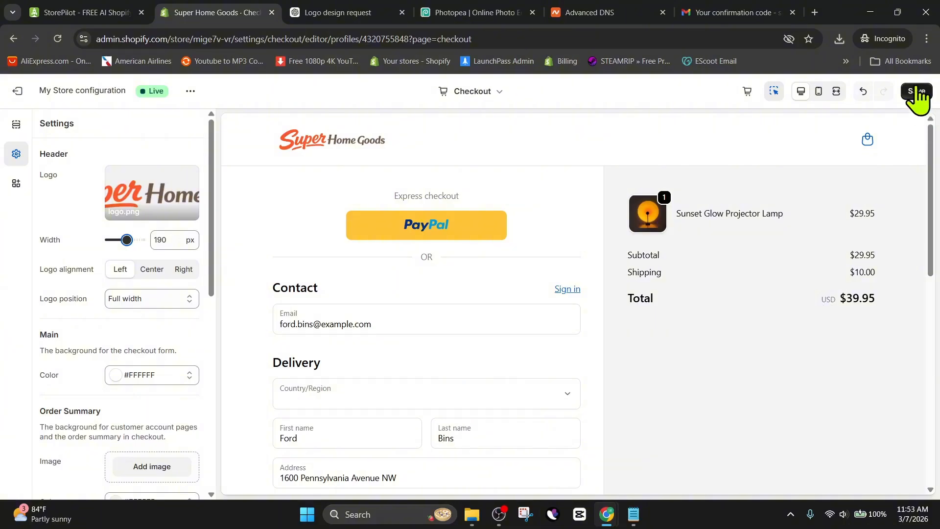
scroll(504, 310, down, 8)
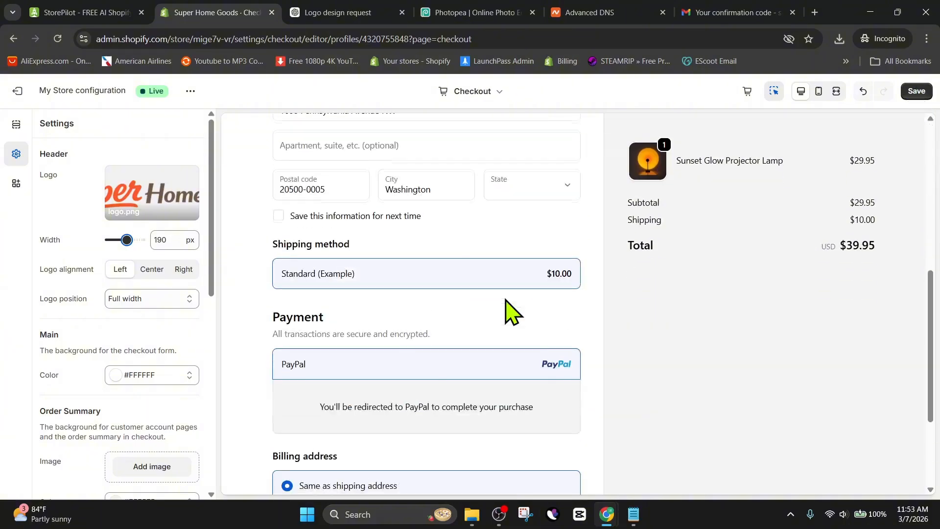
click(916, 91)
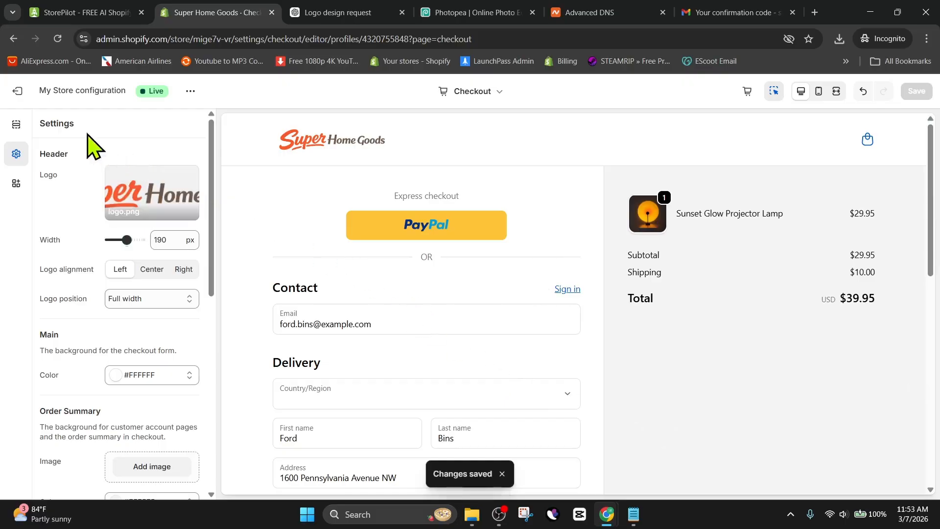
click(22, 93)
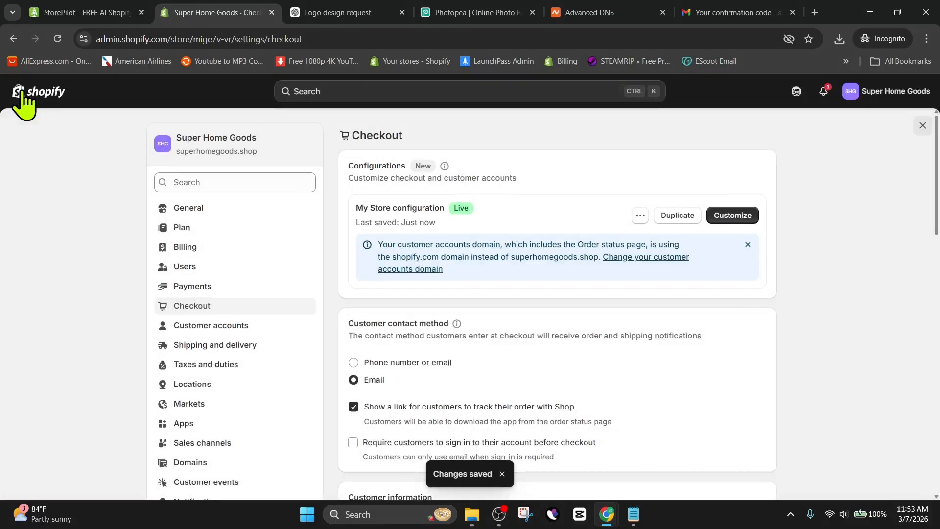
Open the Policies settings and review the return rules and return window options.
scroll(226, 352, down, 1)
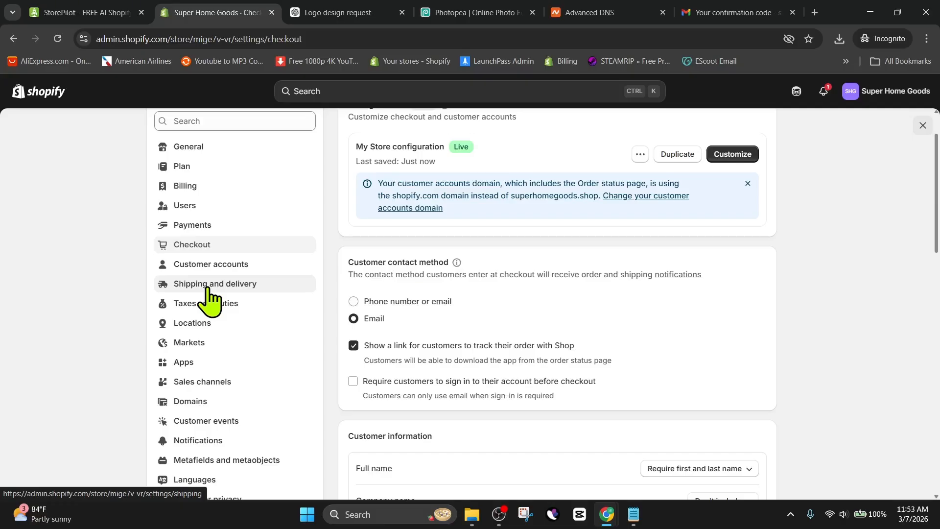
scroll(211, 301, down, 1)
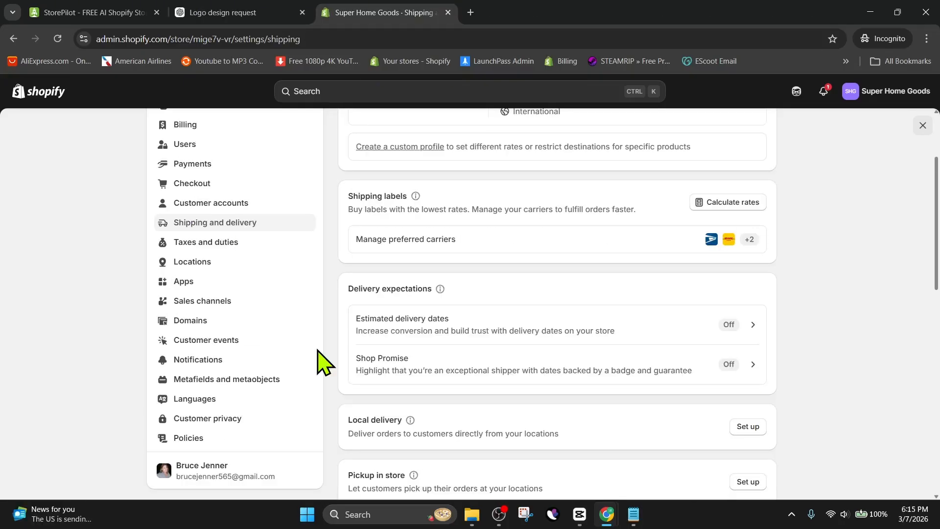
click(184, 437)
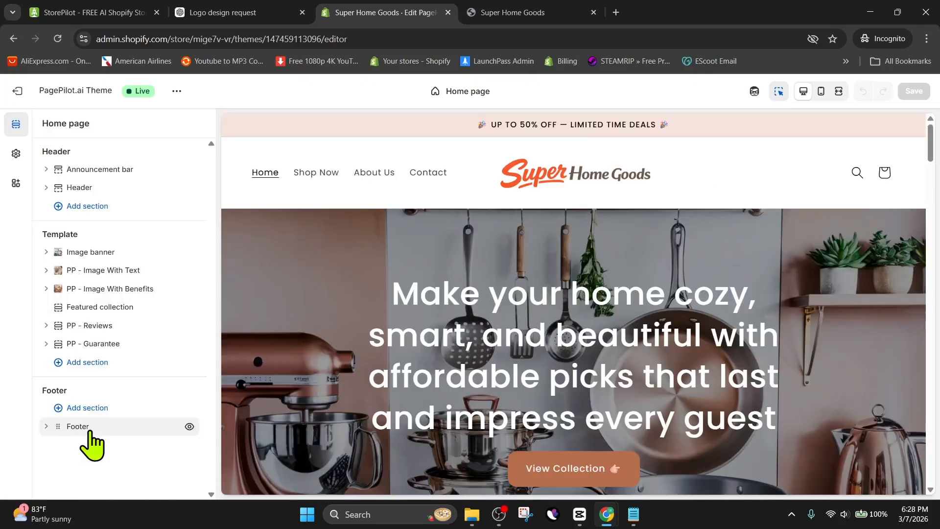
click(85, 427)
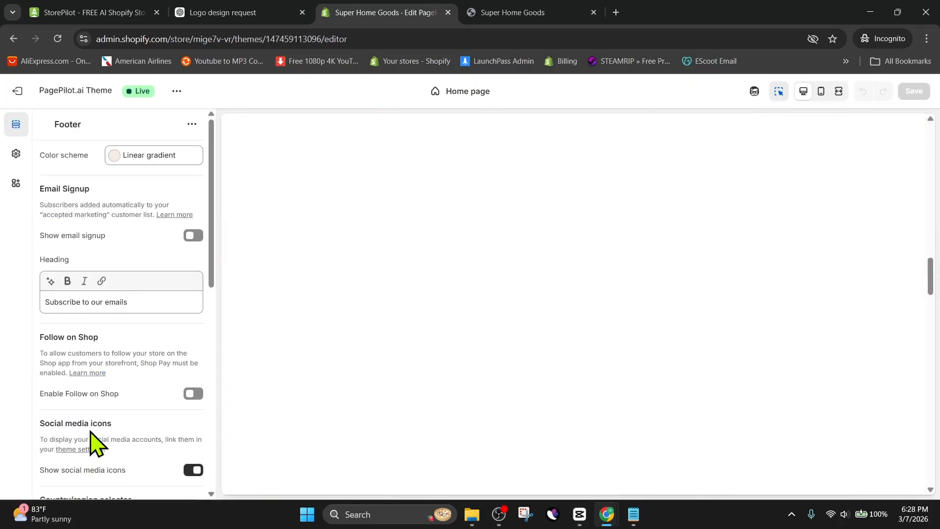
click(820, 205)
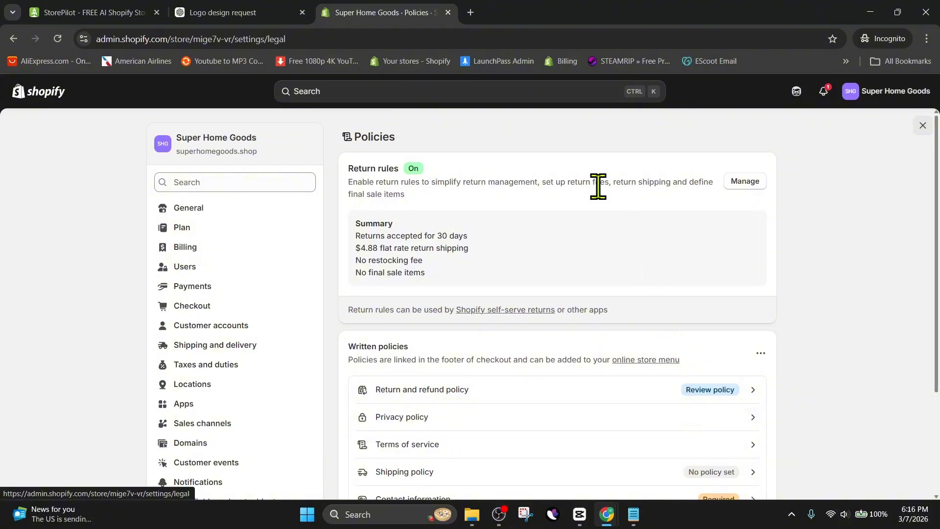
click(734, 185)
scroll(450, 226, down, 1)
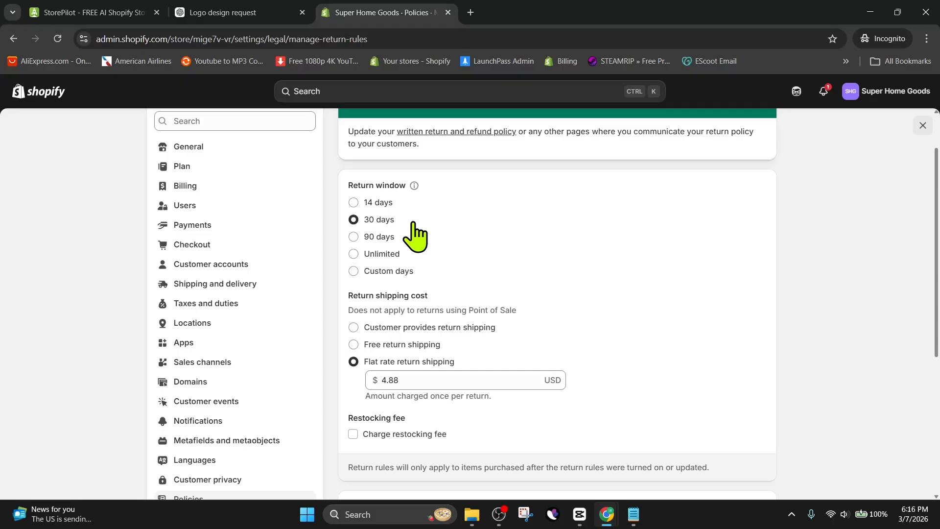
scroll(465, 250, down, 3)
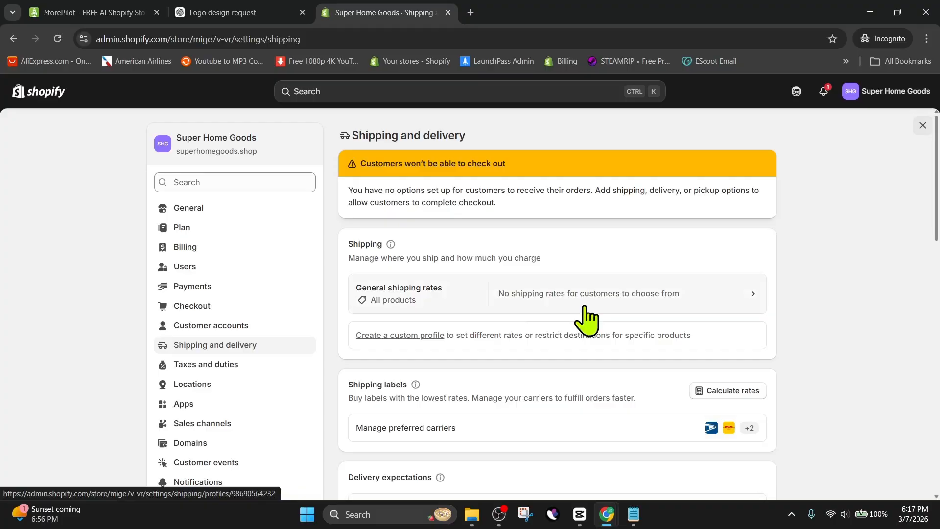
Open the general shipping profile and start adding a flat rate with a Custom shipping rate to the Domestic Mexico zone.
click(586, 304)
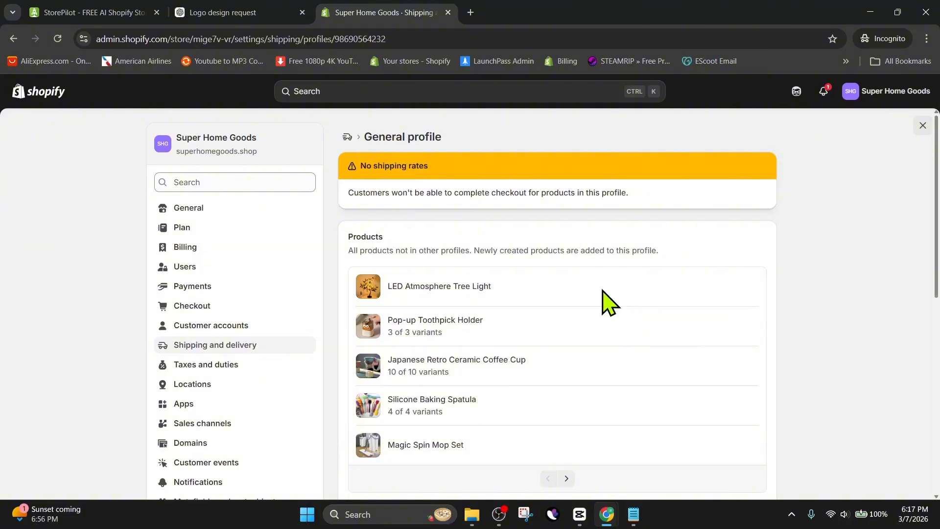
scroll(569, 230, down, 8)
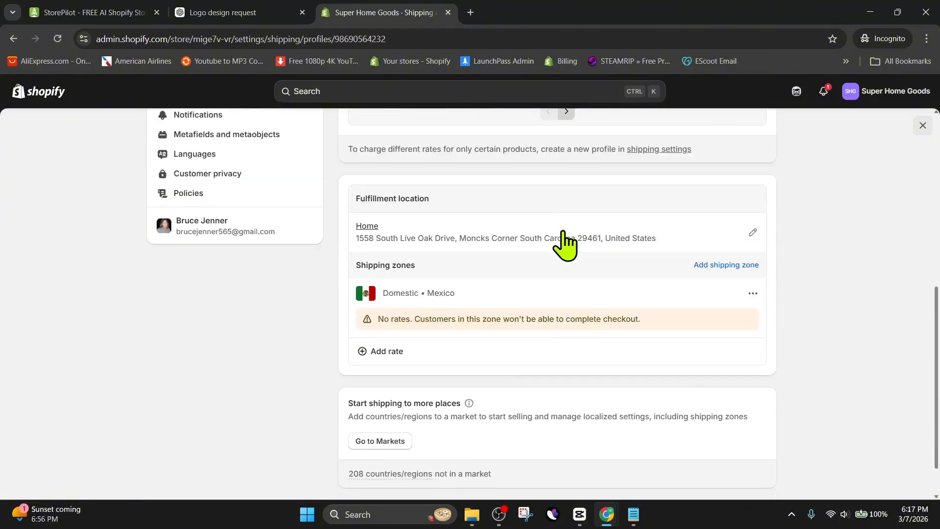
scroll(568, 230, down, 1)
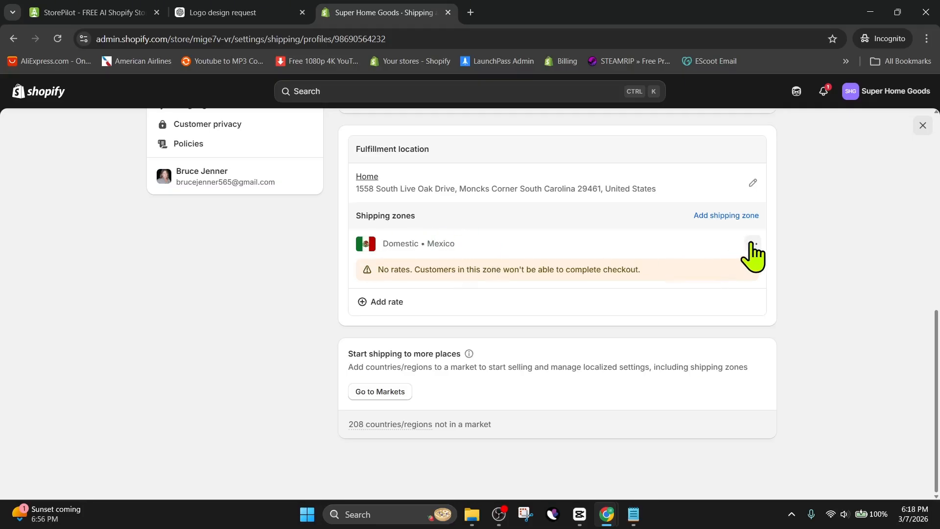
click(406, 310)
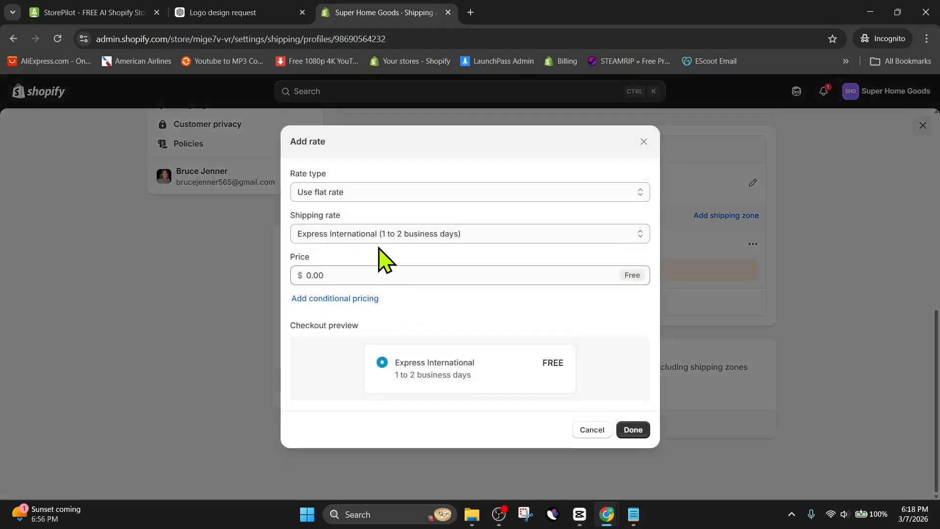
click(382, 200)
click(382, 203)
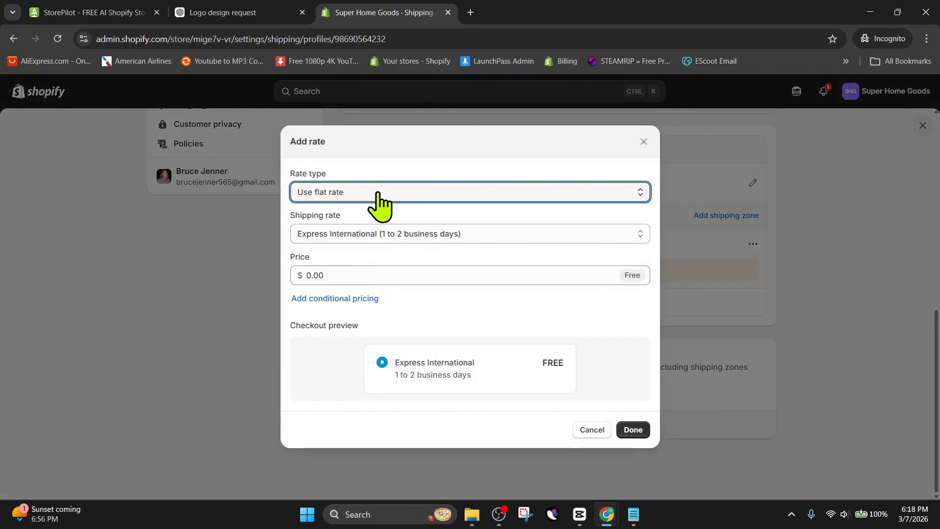
click(357, 240)
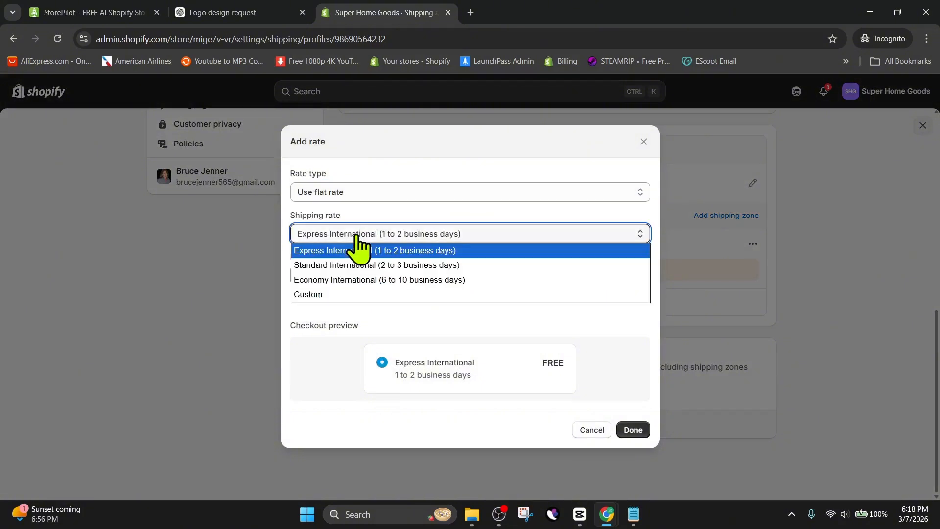
click(319, 297)
click(314, 292)
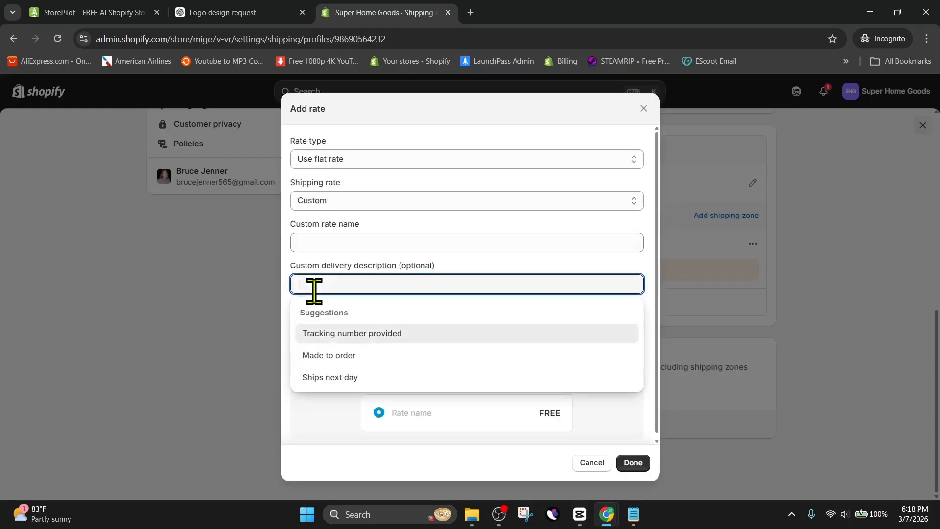
Name the custom rate "Shipping (Tracking & Insurance Included) 6 to 12 Days Delivery".
click(357, 204)
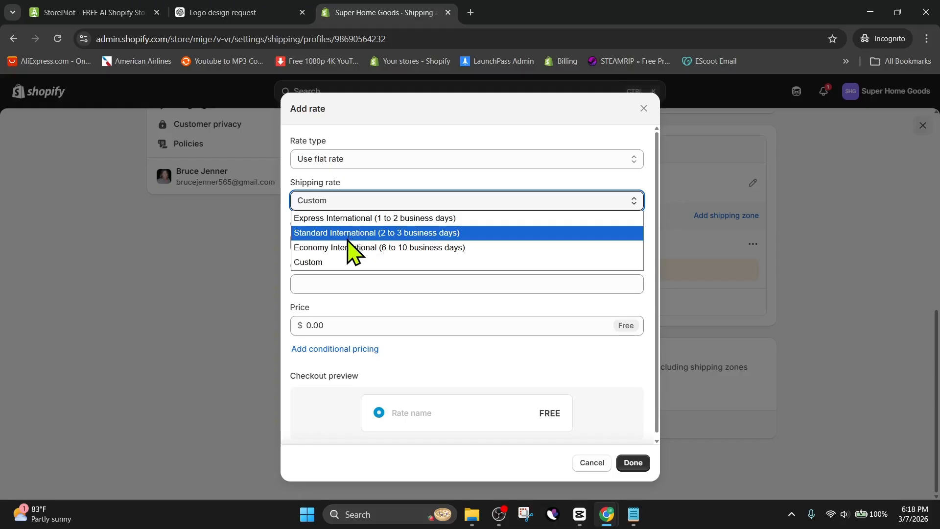
click(336, 263)
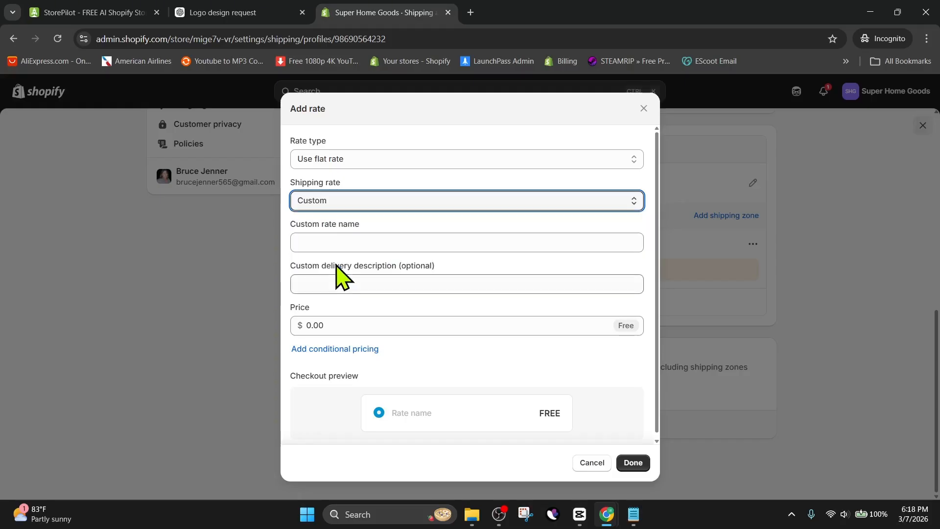
click(342, 241)
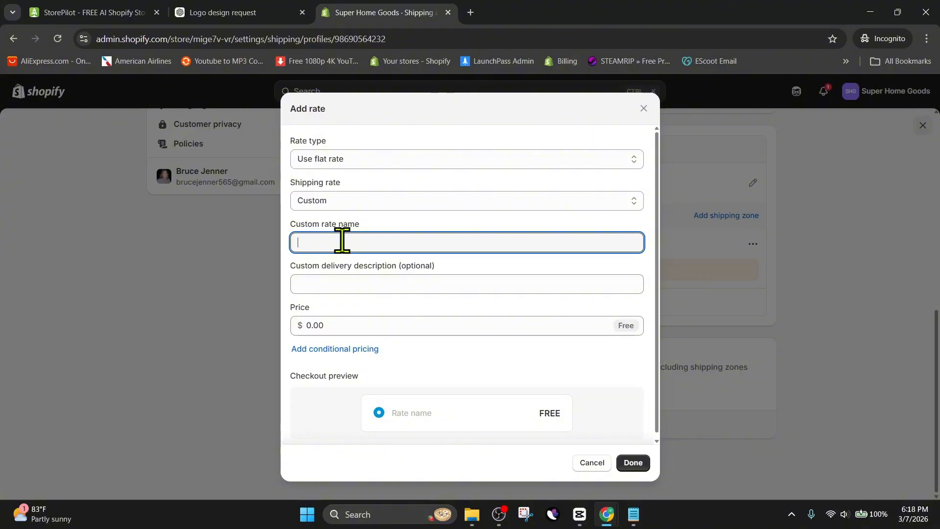
text(Shipping (Tracking & Insurance Included) 6 to 12 Days Delivery)
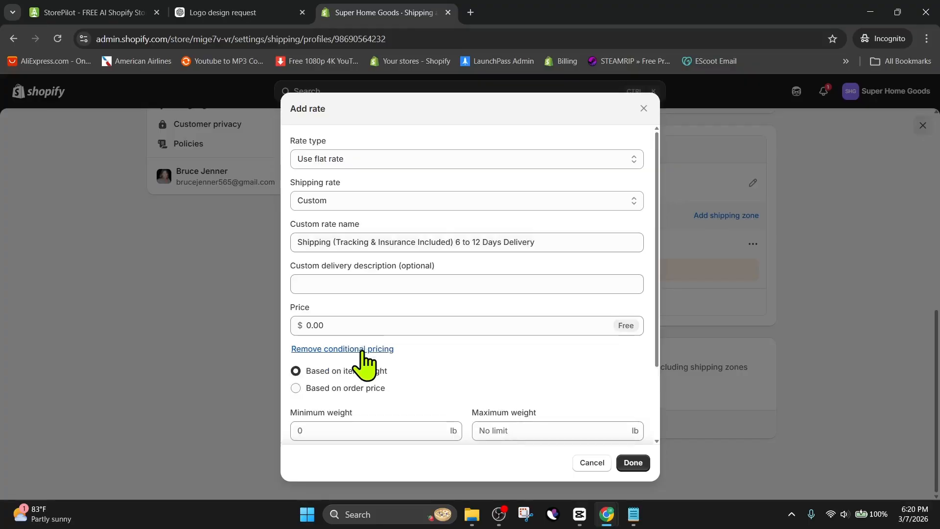
Set the custom rate's price to $4.88, choose order-price-based conditional pricing, and add the rate.
click(346, 325)
text(4.88)
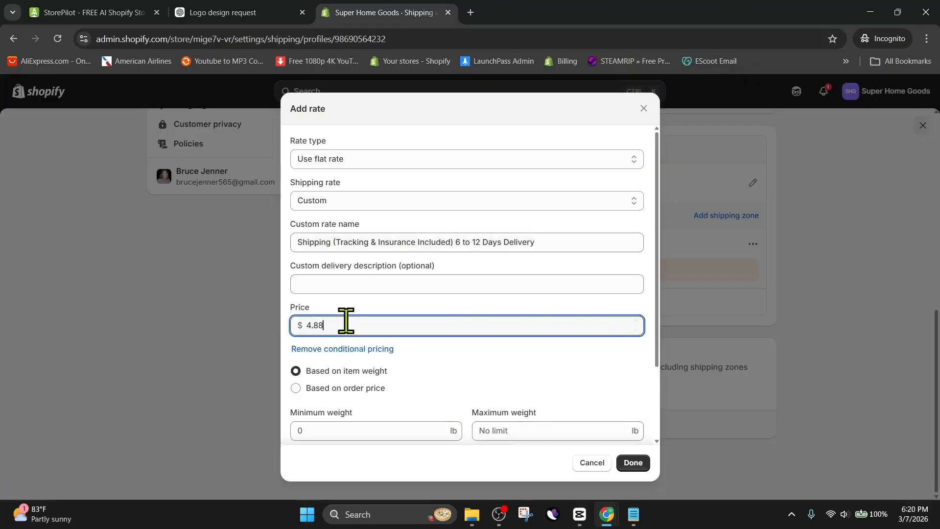
click(465, 387)
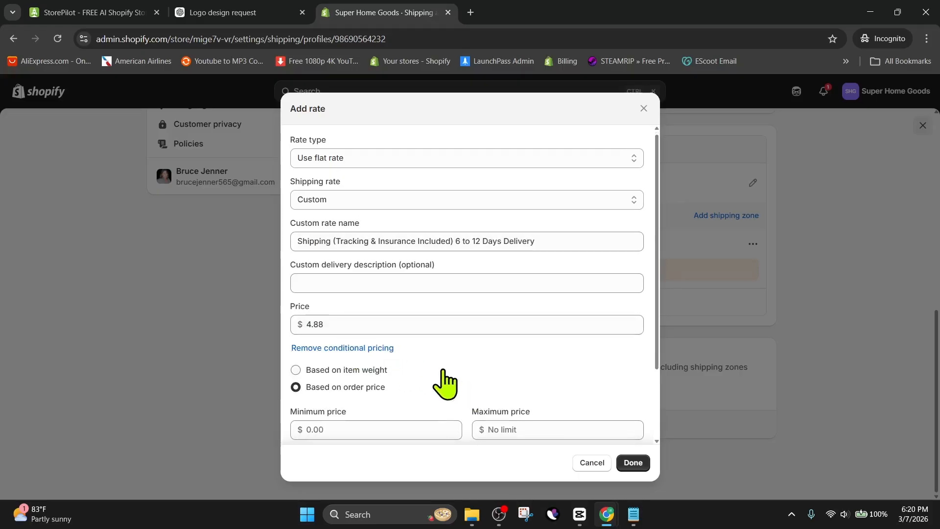
scroll(433, 372, down, 2)
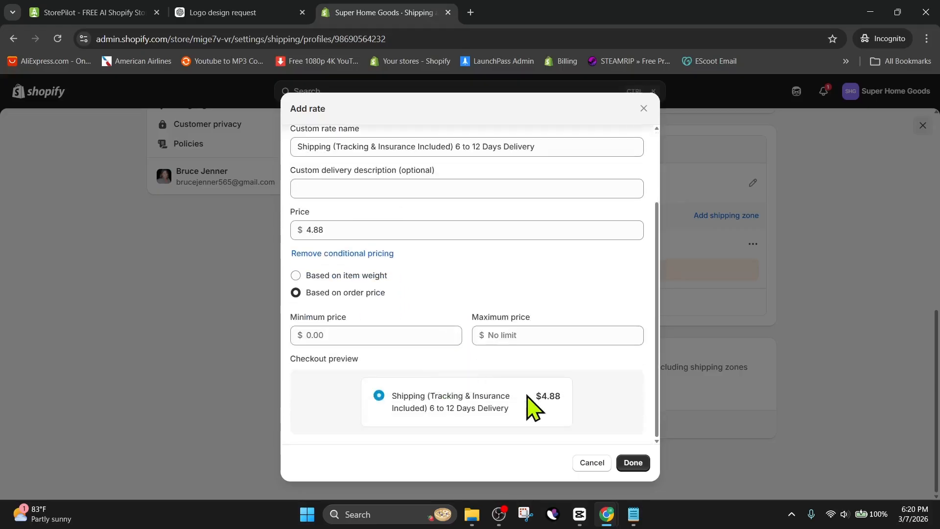
click(634, 462)
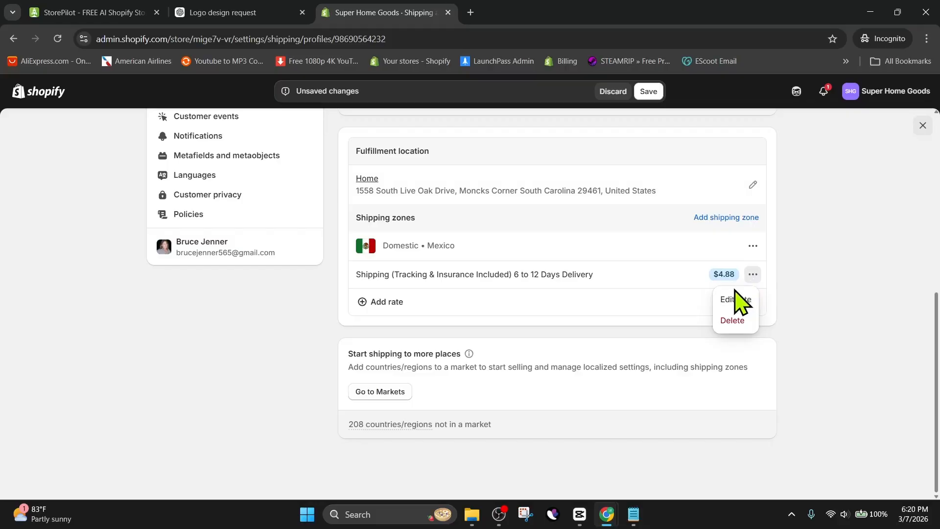
Edit the $4.88 rate to add conditional pricing based on order price with a maximum price of $49.99.
click(731, 299)
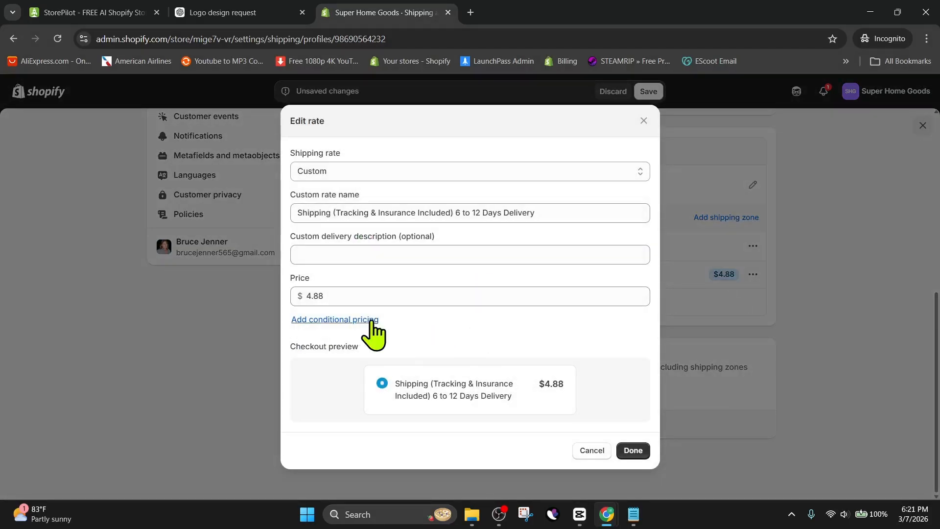
click(370, 318)
scroll(377, 333, down, 1)
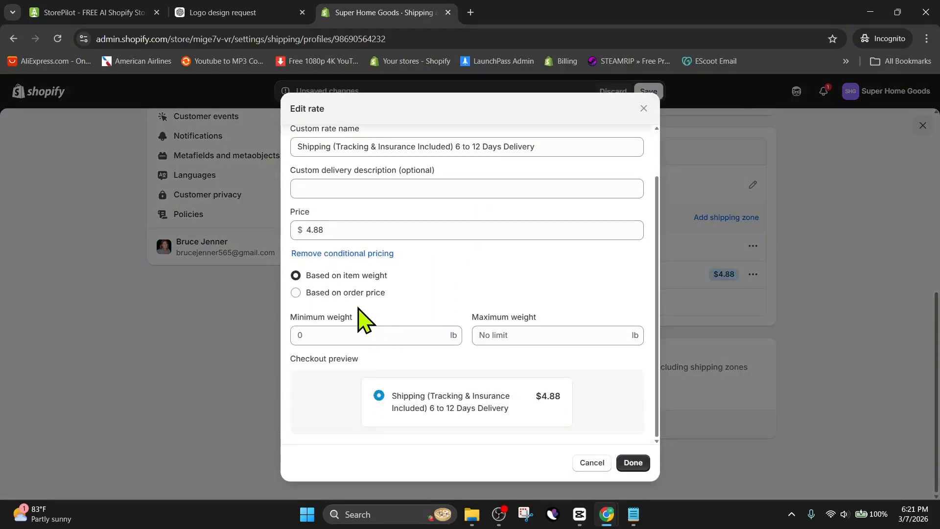
click(310, 294)
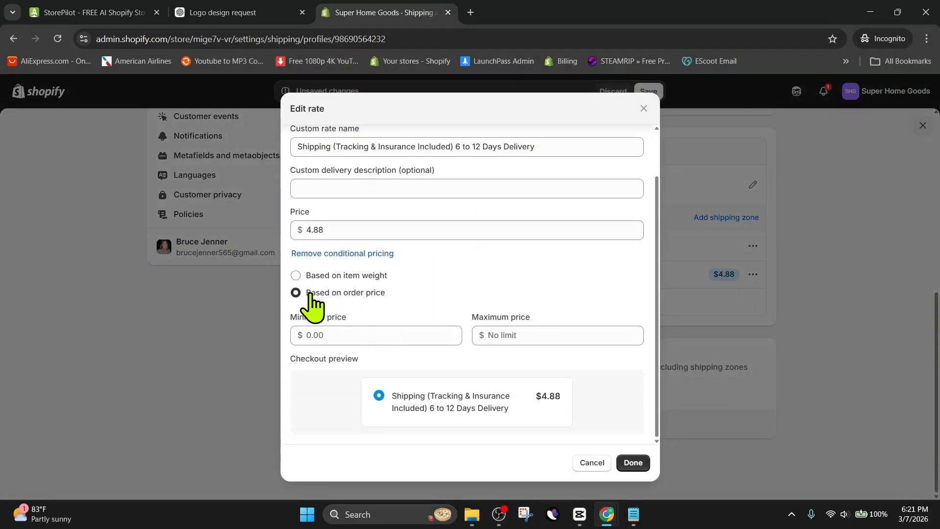
click(517, 336)
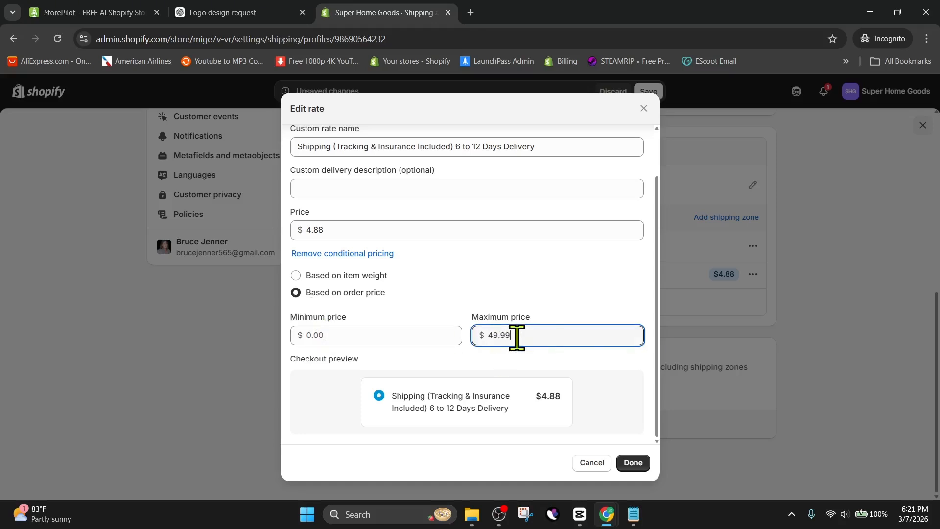
click(637, 464)
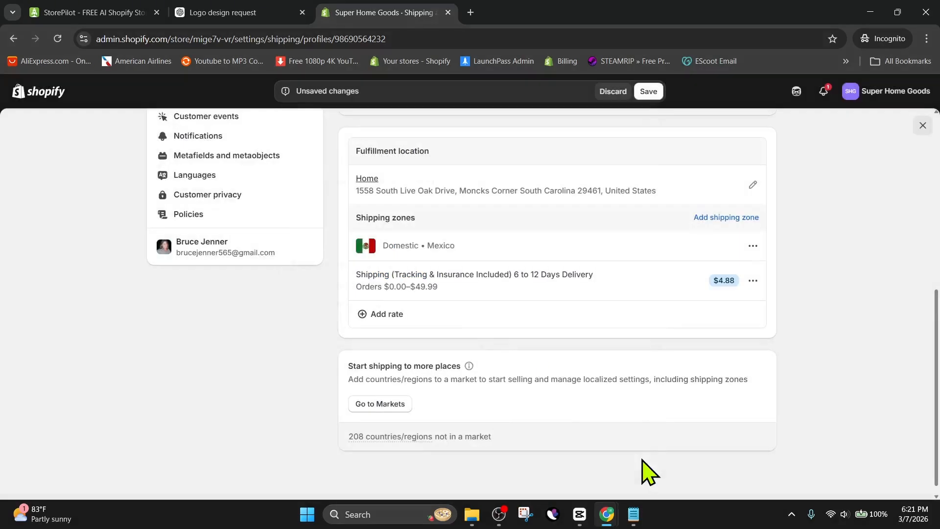
click(451, 318)
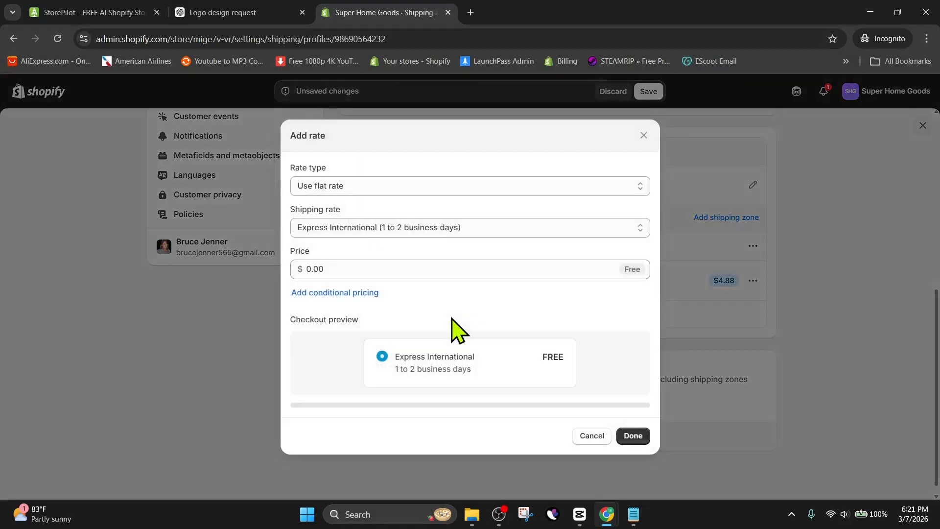
key(Escape)
click(753, 280)
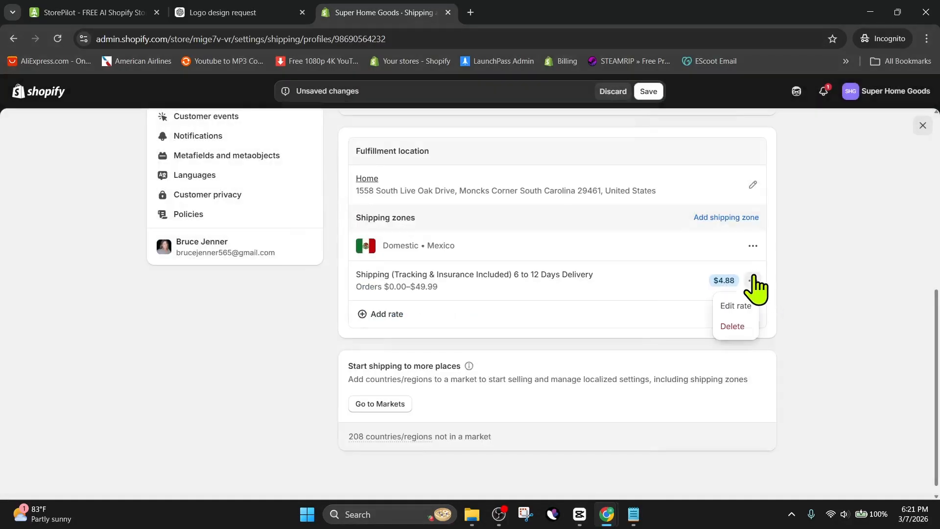
Start another flat rate in the Domestic Mexico zone with a Custom rate named "Shipping (Tracking & Insurance Included) 6 to 12 Days Delivery".
click(656, 314)
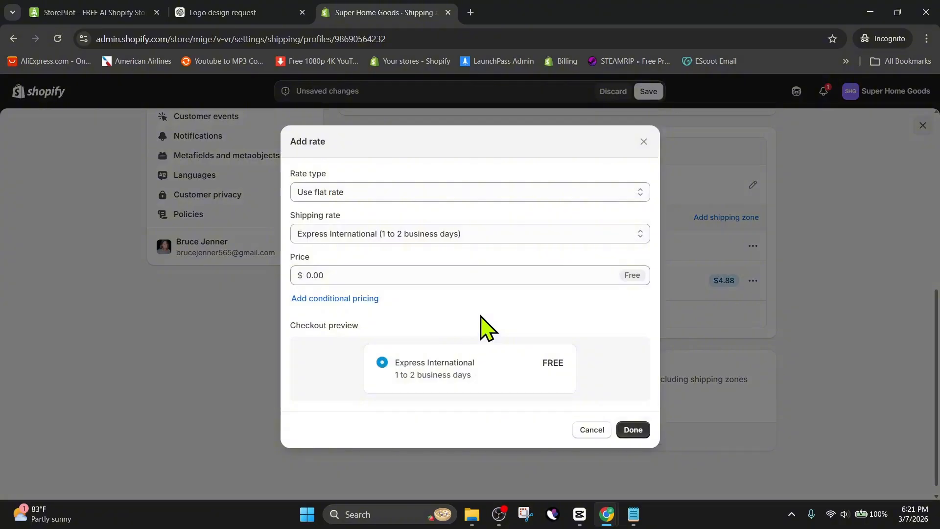
click(404, 241)
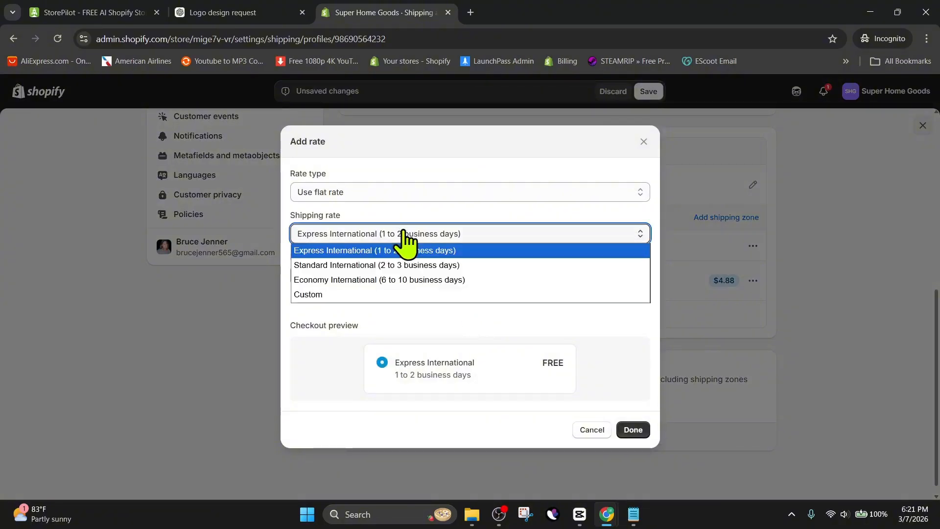
click(326, 295)
click(332, 284)
click(333, 244)
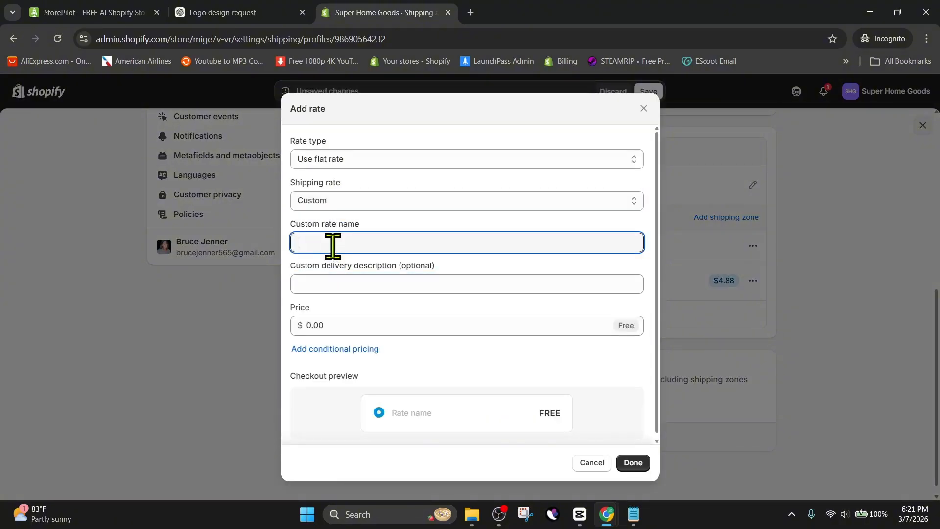
text(Shipping (Tracking & Insurance Included) 6 to 12 Days Delivery)
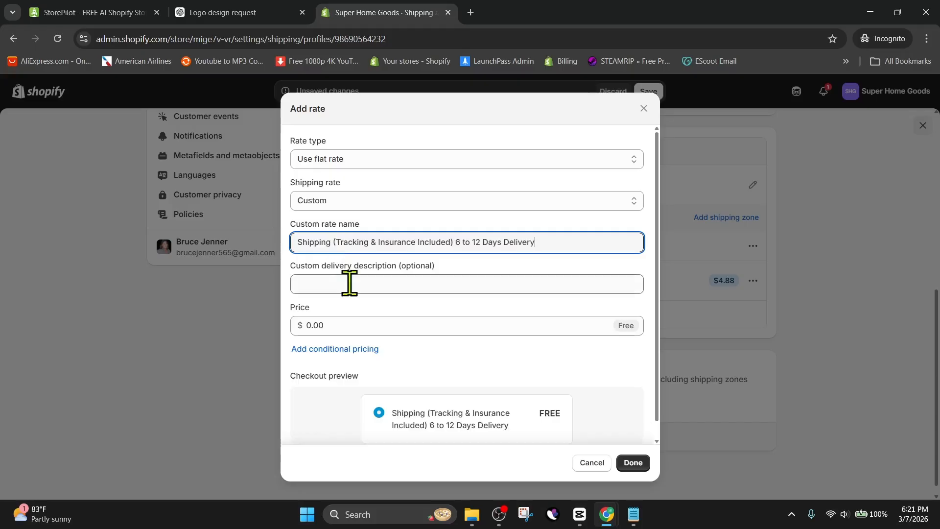
Keep this rate free, add order-price conditional pricing with a $50.00 minimum price, and add the rate.
click(349, 323)
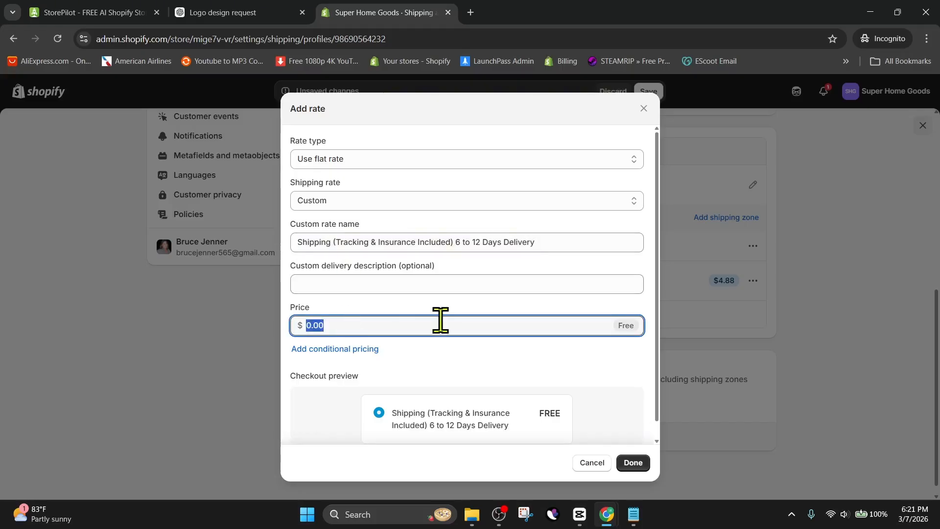
click(346, 350)
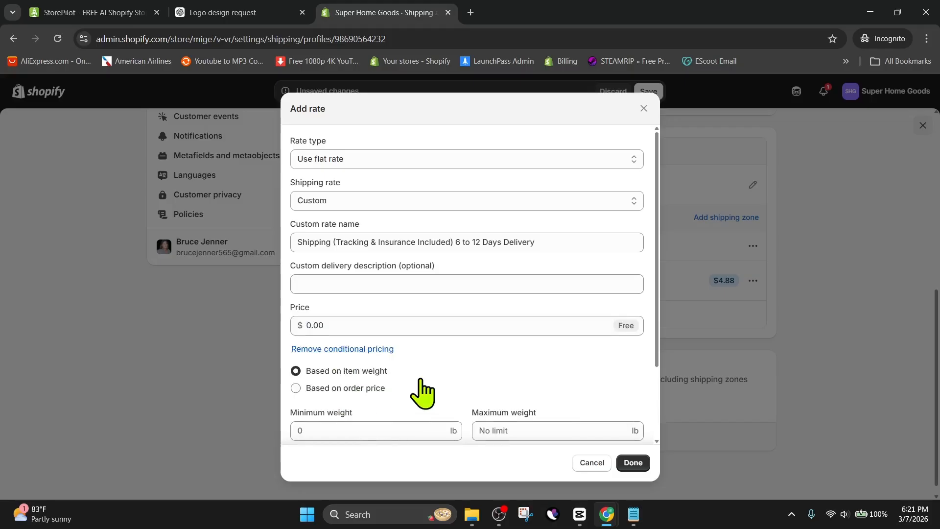
scroll(397, 380, down, 1)
click(333, 327)
click(372, 371)
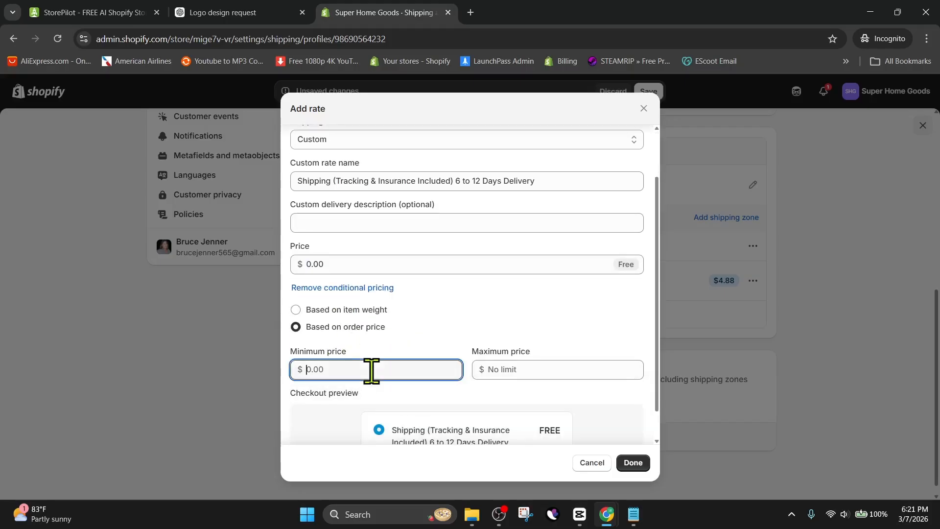
text(50.00)
click(582, 405)
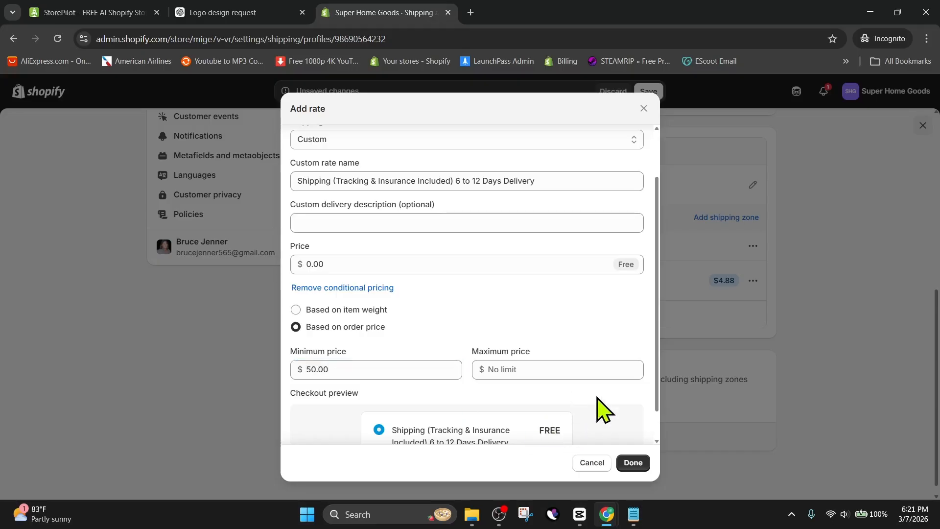
scroll(605, 409, down, 1)
click(631, 463)
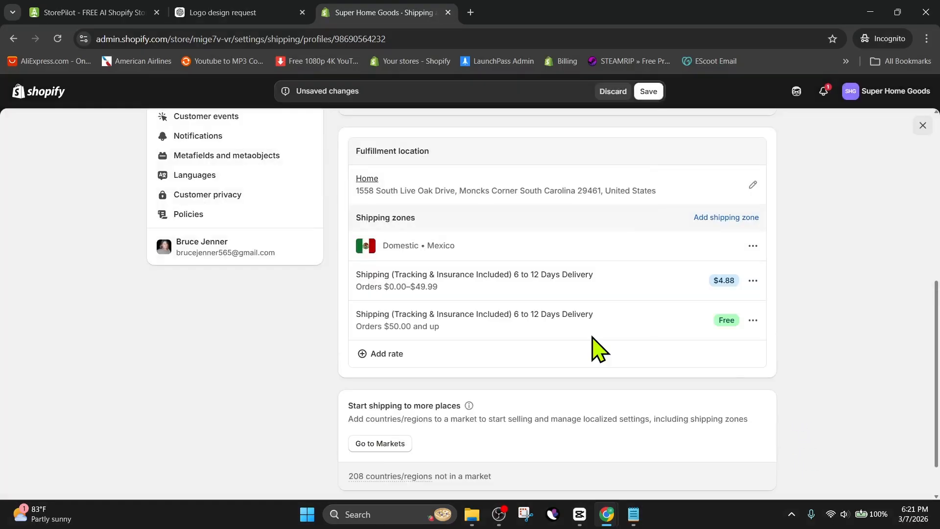
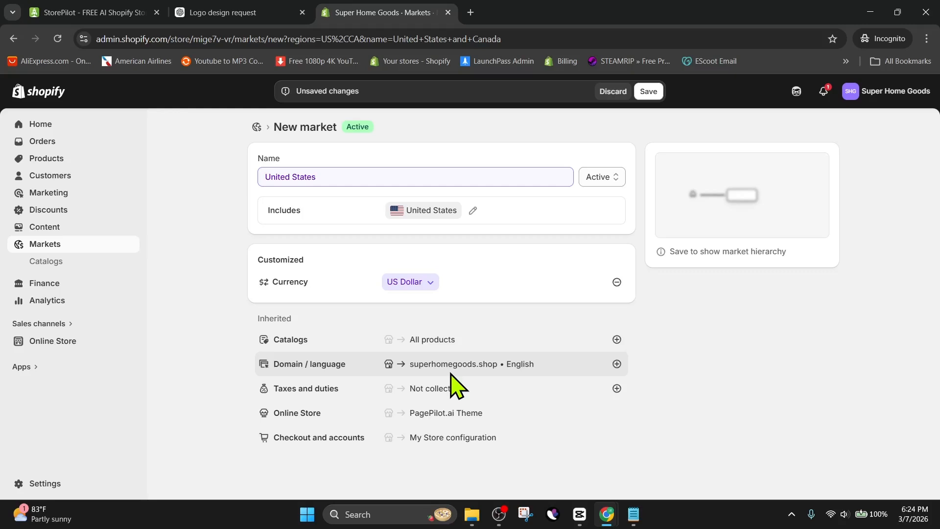
Save the United States market and add a United States shipping zone to the general shipping profile.
click(649, 91)
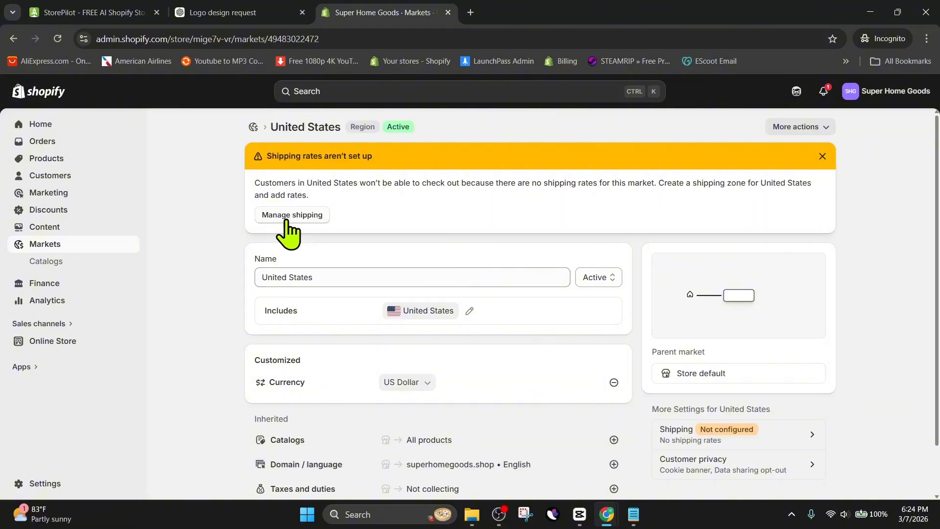
click(264, 217)
scroll(499, 296, down, 3)
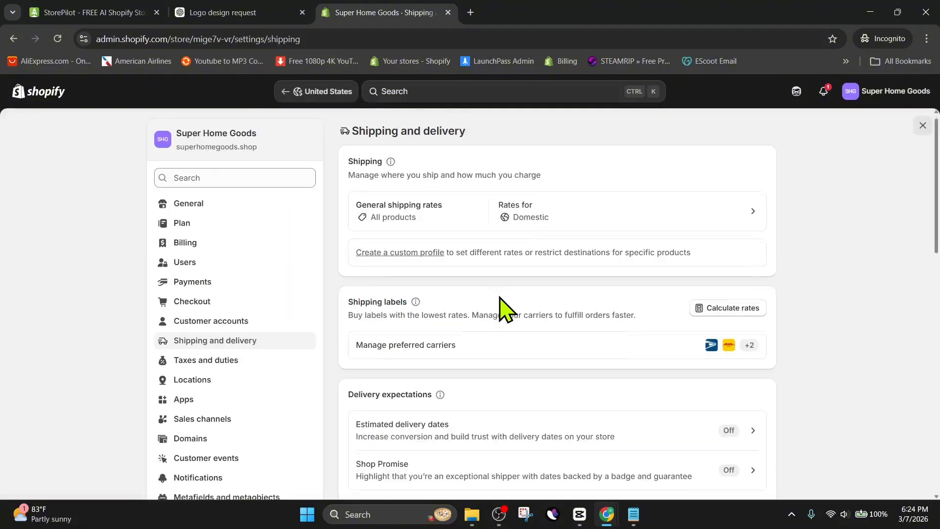
scroll(499, 297, up, 3)
click(592, 227)
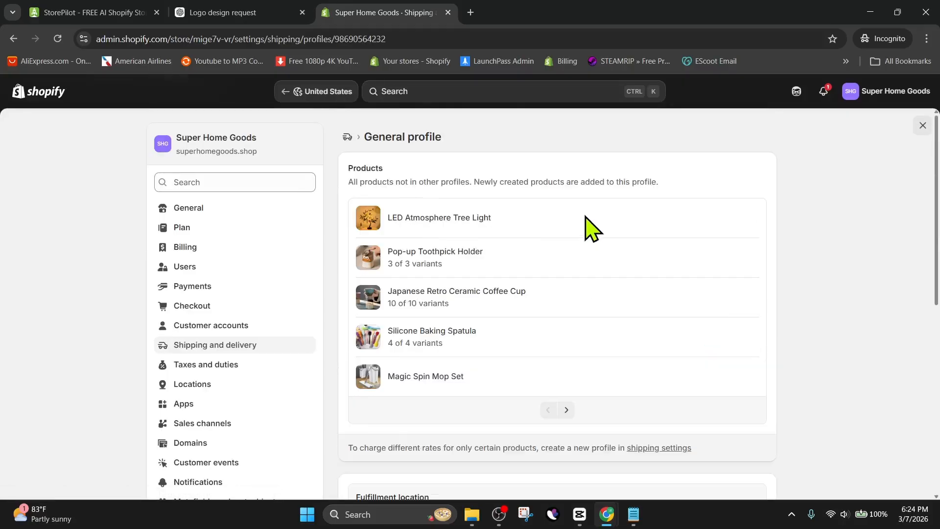
scroll(465, 259, down, 9)
scroll(464, 265, down, 1)
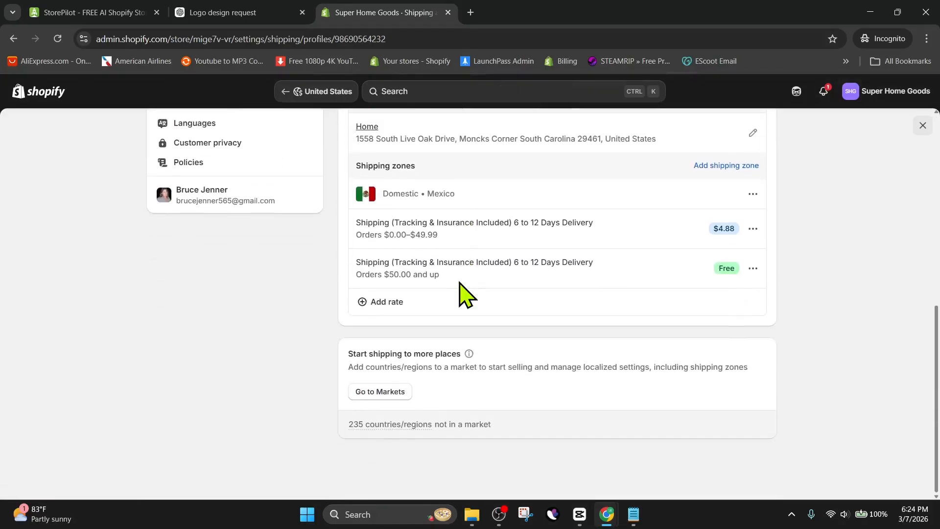
click(728, 166)
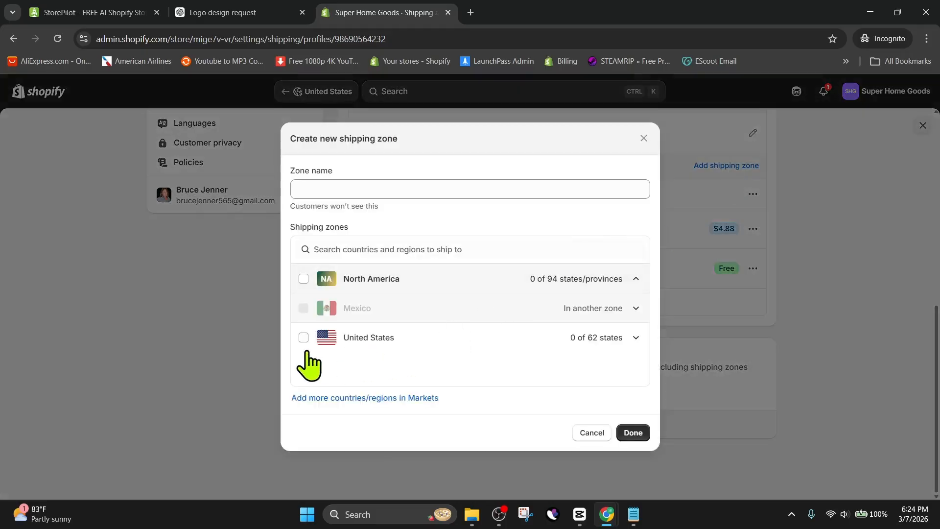
click(303, 337)
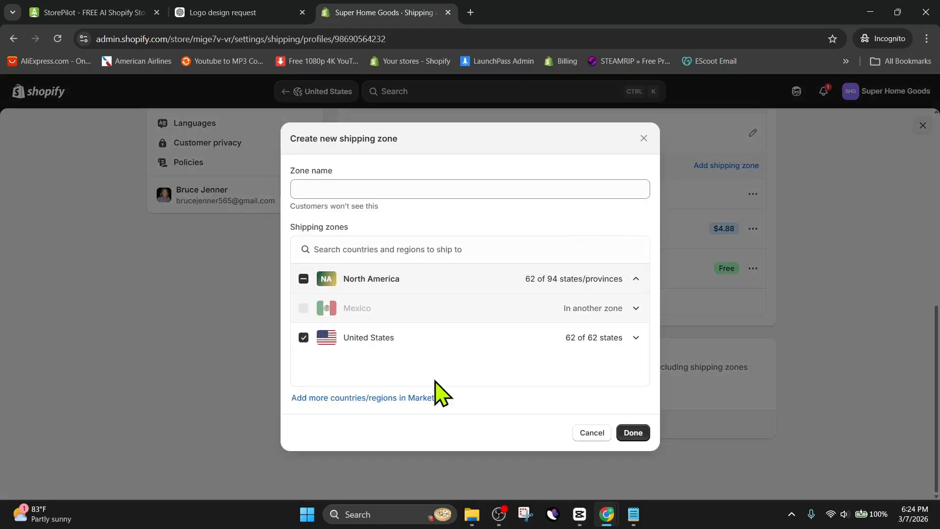
click(633, 432)
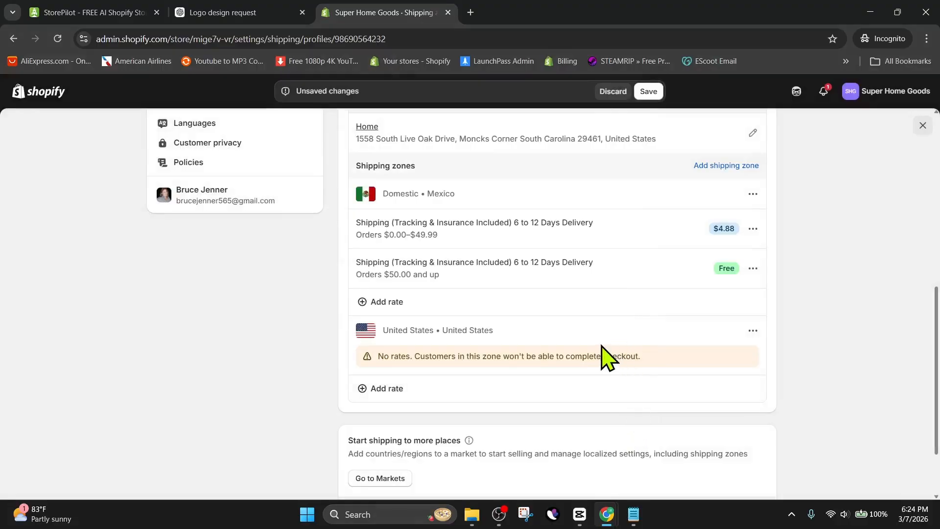
Add a custom $4.88 flat rate named "Shipping (Tracking & Insurance Included) 6 to 12 Days Delivery" to the United States zone.
click(385, 389)
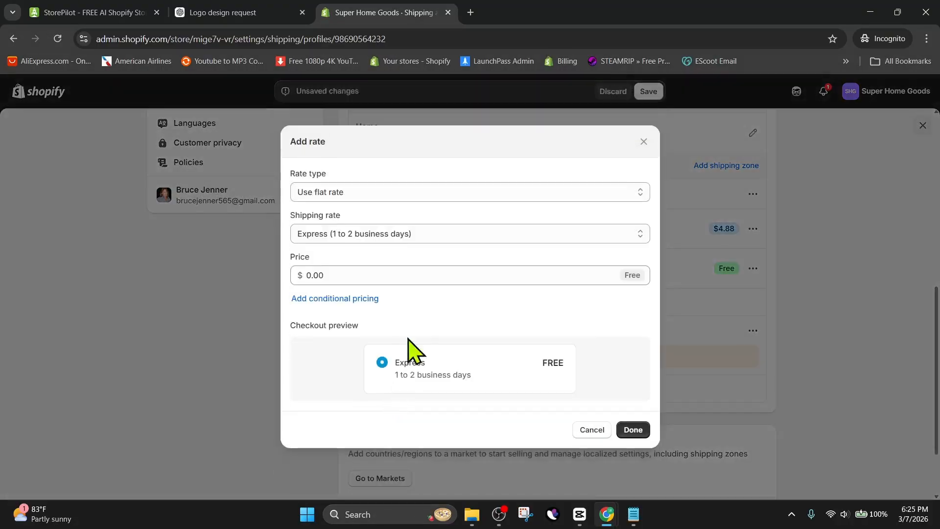
click(410, 235)
click(377, 311)
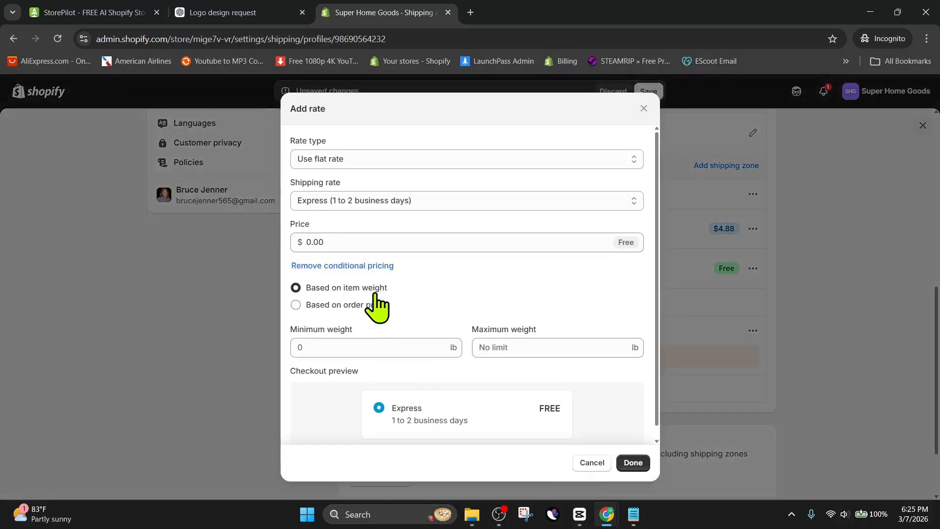
click(397, 206)
click(378, 263)
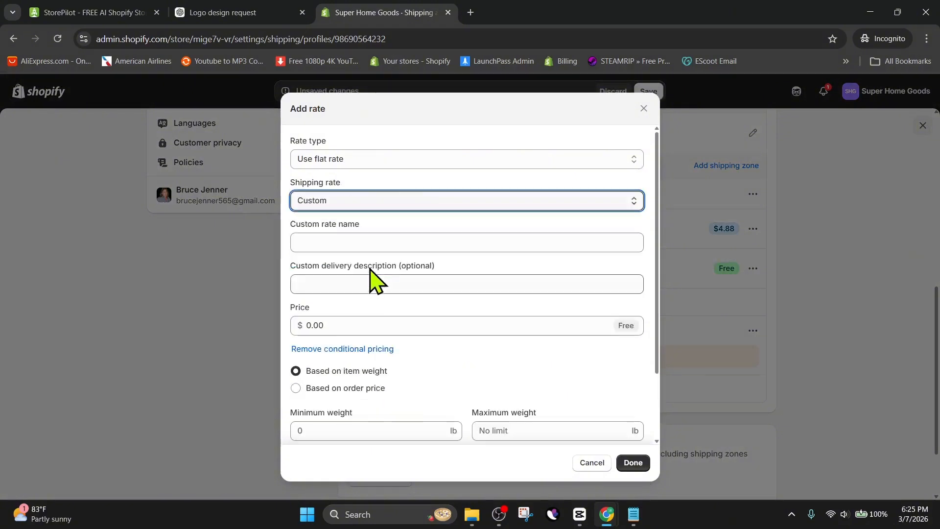
click(360, 241)
text(Shipping (Tracking & Insurance Included) 6 to 12 Days Delivery)
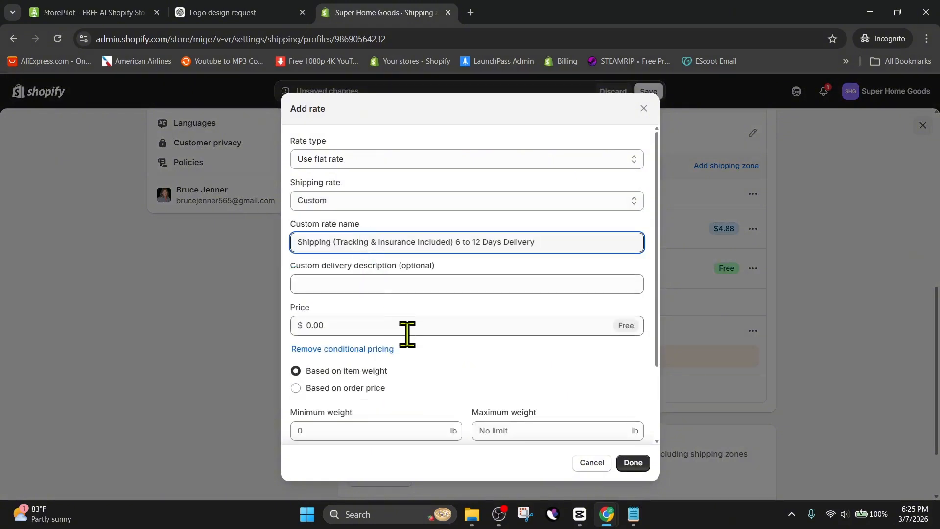
click(387, 325)
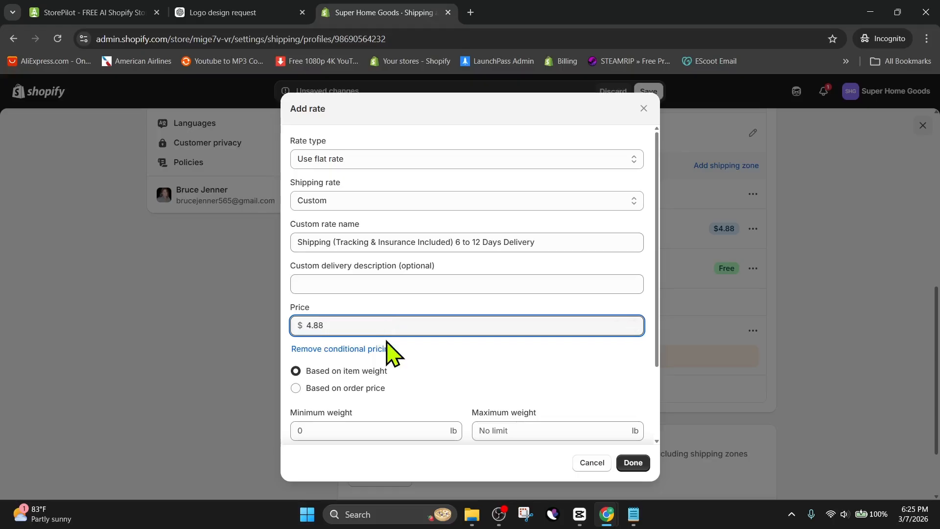
click(633, 462)
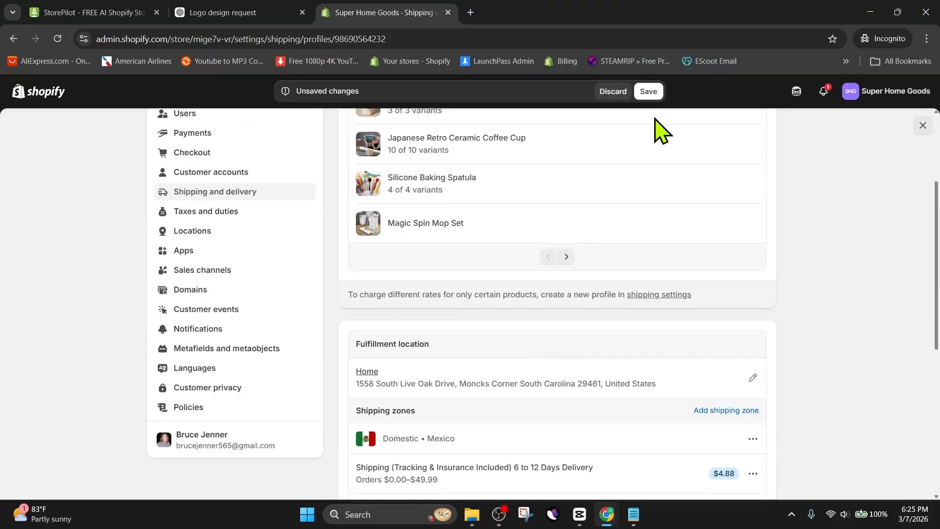
Save the shipping profile changes and return to the Markets list.
click(649, 91)
scroll(331, 343, up, 5)
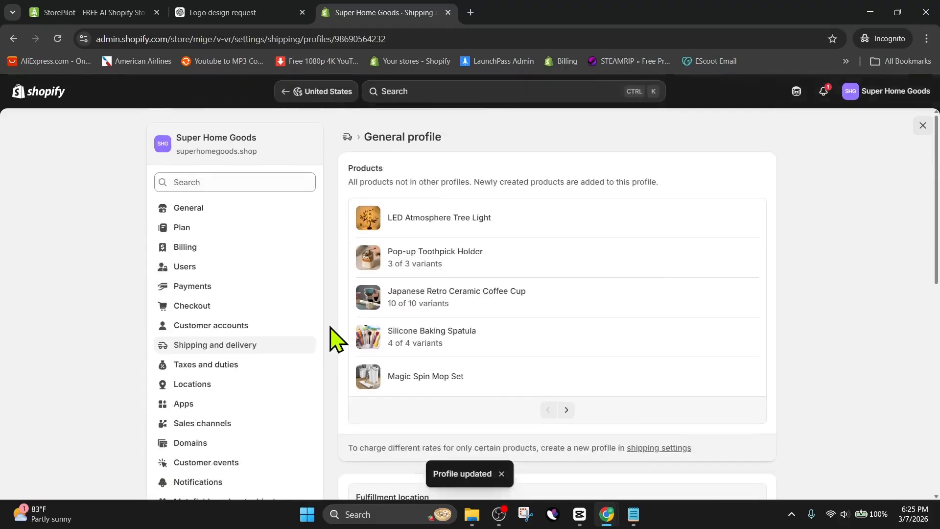
click(232, 109)
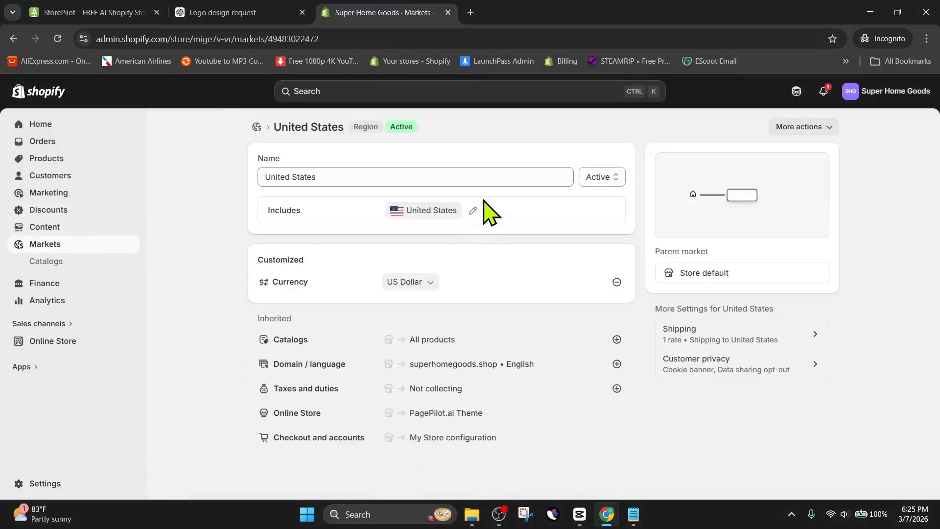
click(256, 127)
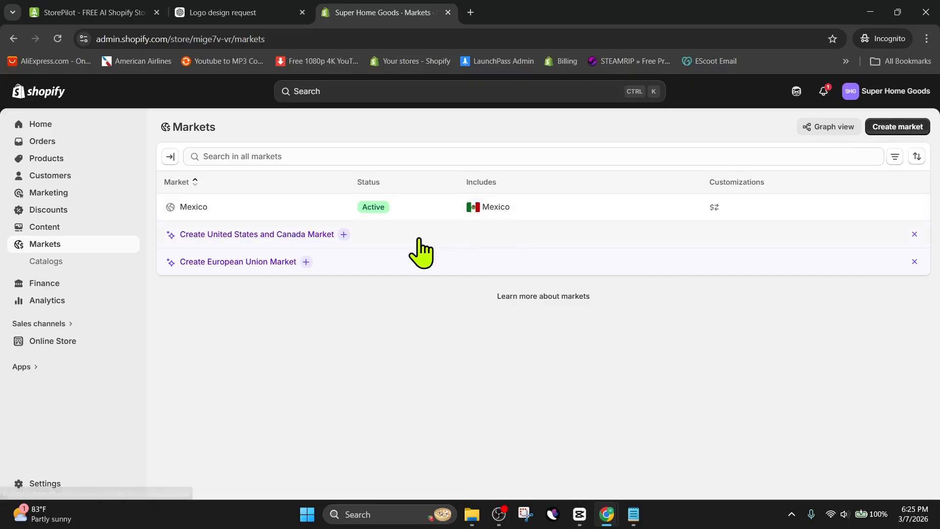
Start the suggested European Union market and review its list of included countries.
click(227, 262)
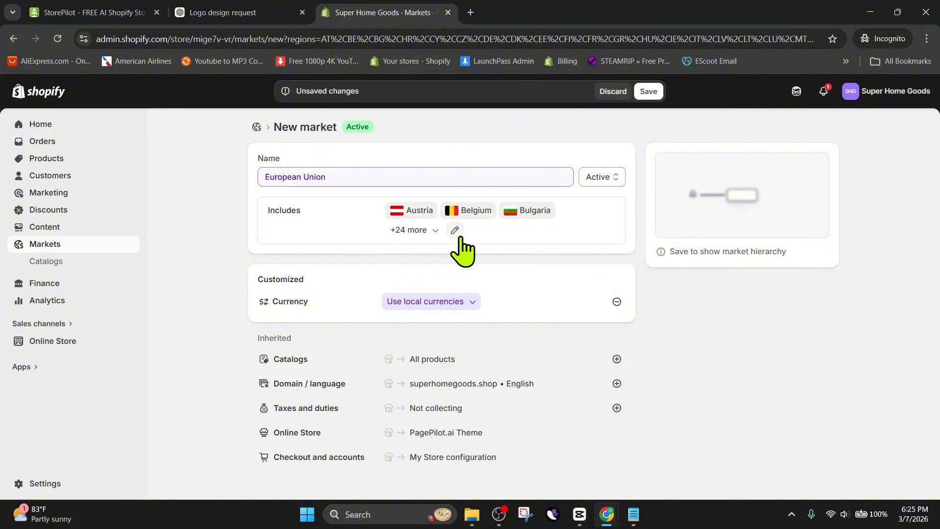
click(434, 231)
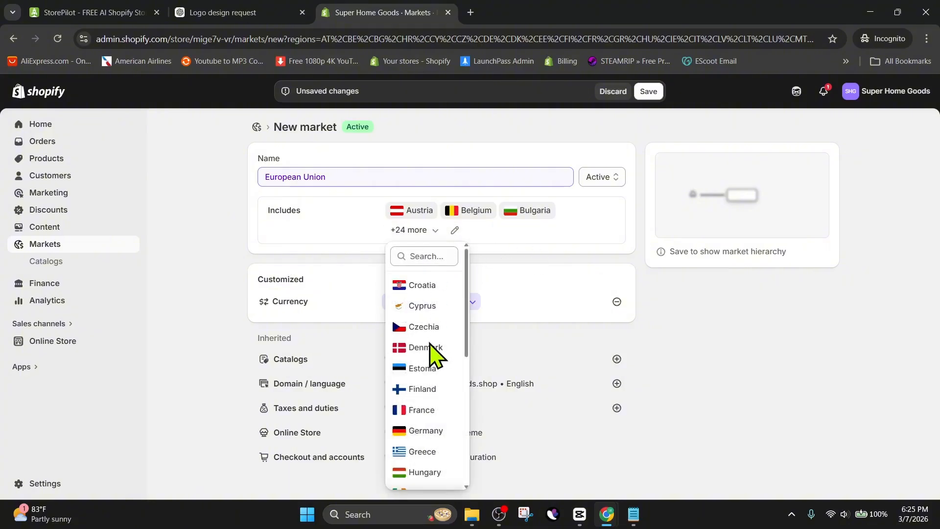
scroll(426, 351, down, 3)
scroll(426, 351, down, 4)
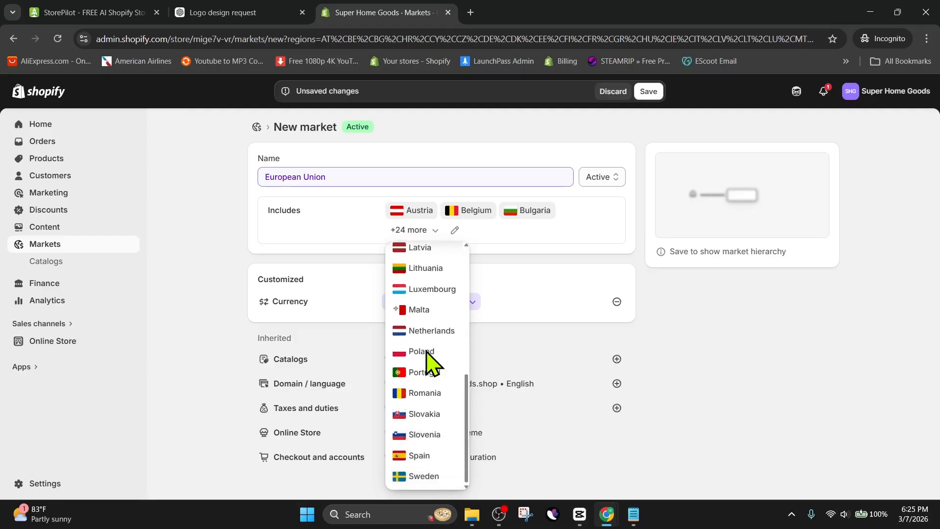
scroll(426, 362, up, 5)
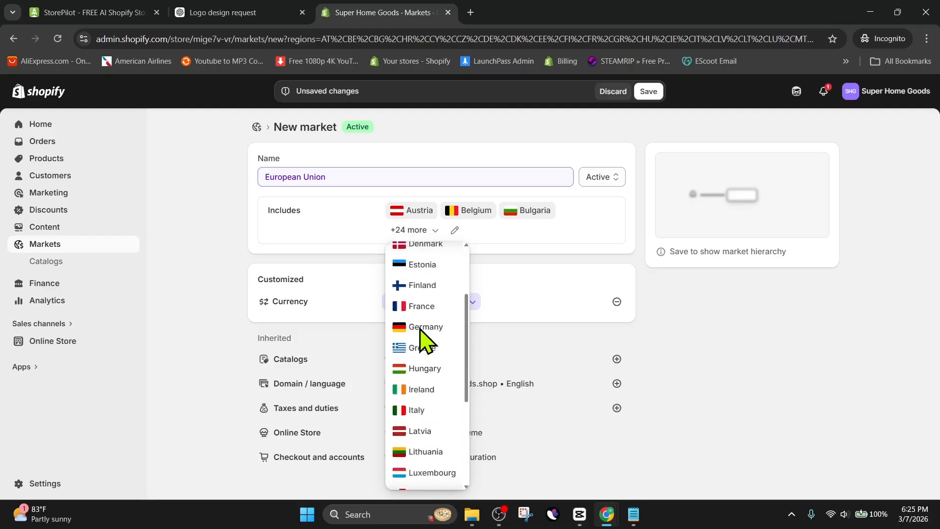
scroll(420, 390, down, 5)
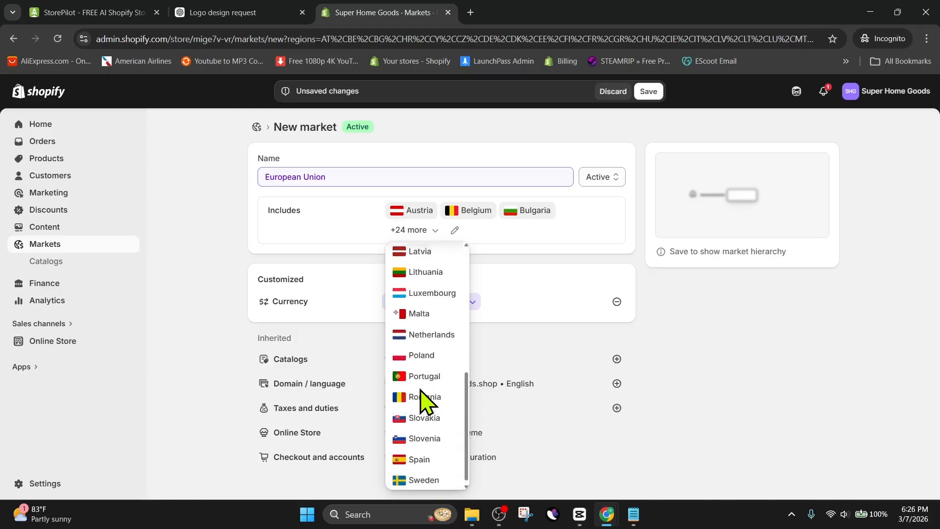
scroll(424, 401, up, 5)
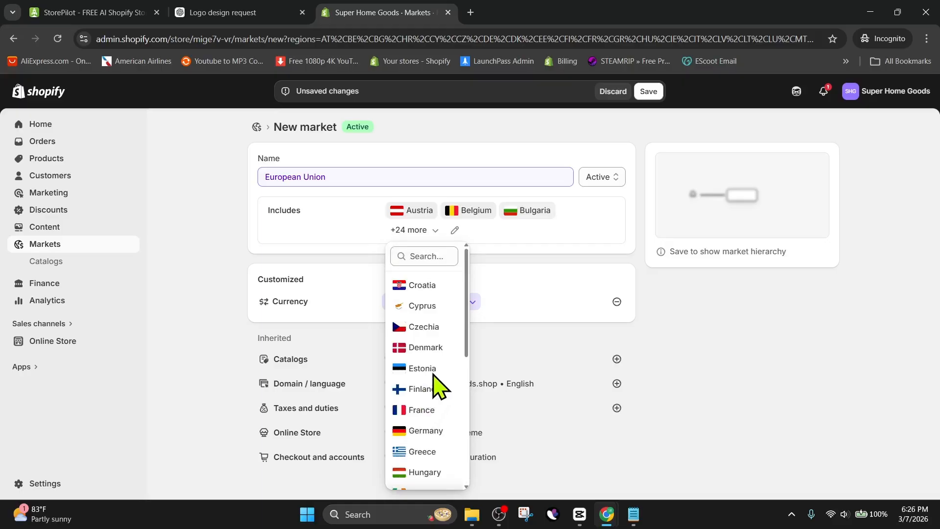
scroll(434, 374, down, 3)
scroll(439, 377, down, 1)
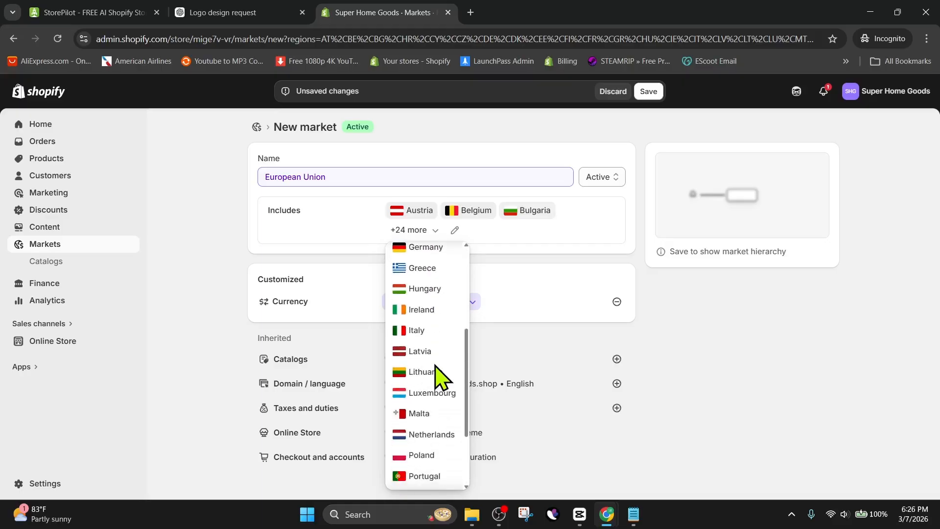
scroll(439, 377, down, 1)
scroll(439, 377, down, 1)
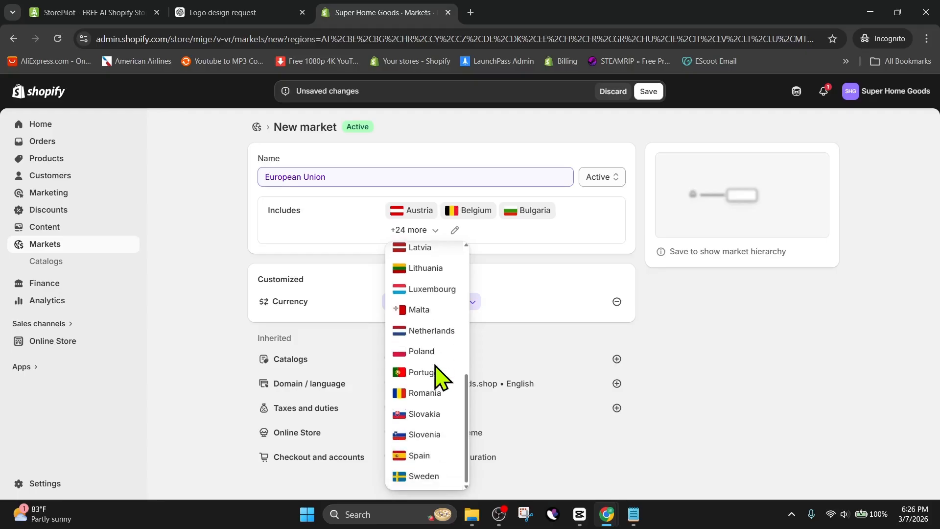
click(686, 349)
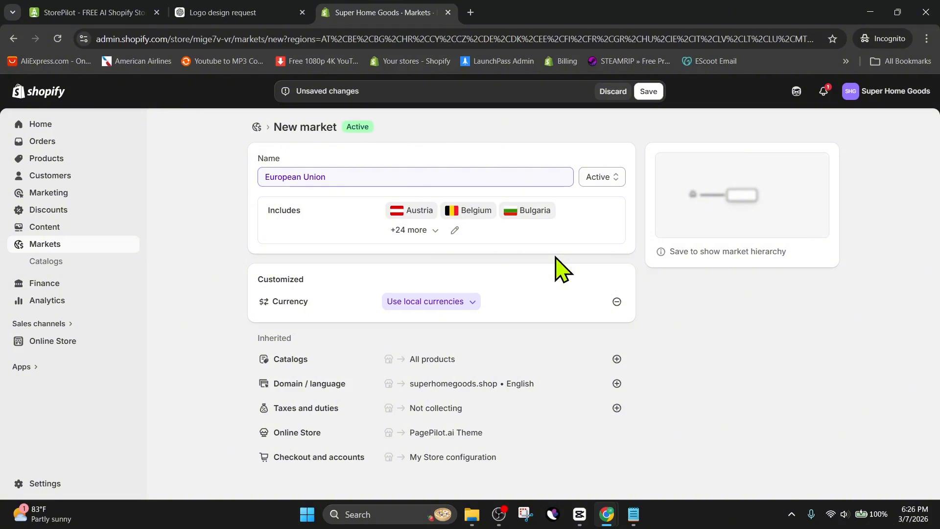
Save the European Union market and open the general shipping profile from its shipping settings.
click(650, 92)
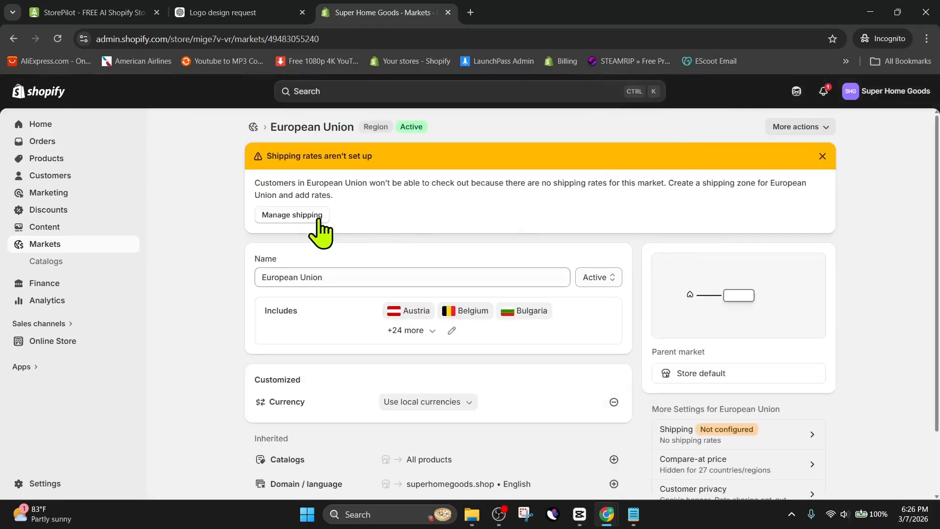
click(308, 215)
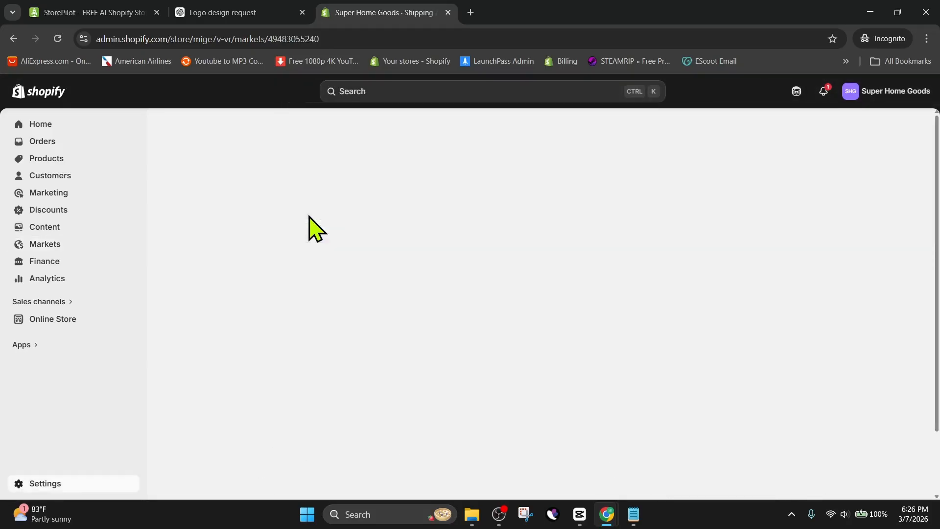
scroll(624, 289, down, 1)
scroll(622, 279, up, 1)
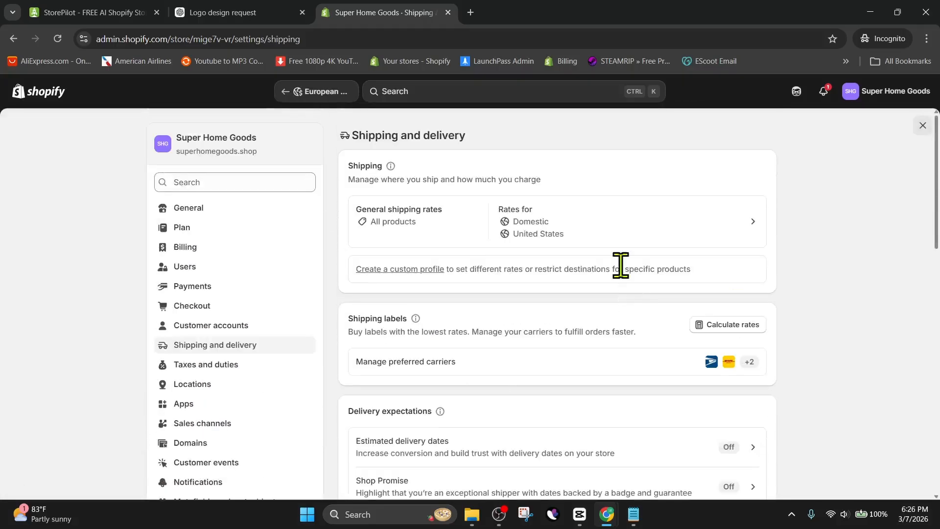
click(619, 223)
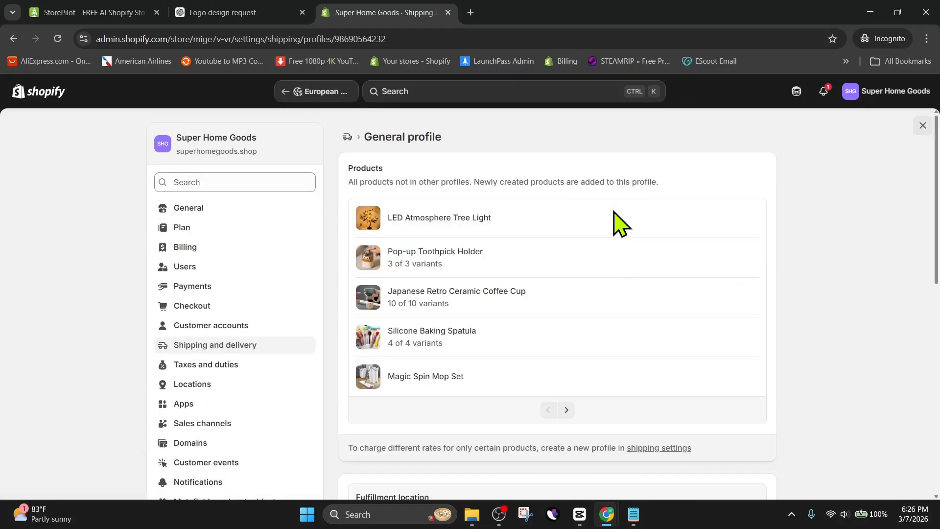
scroll(630, 240, down, 8)
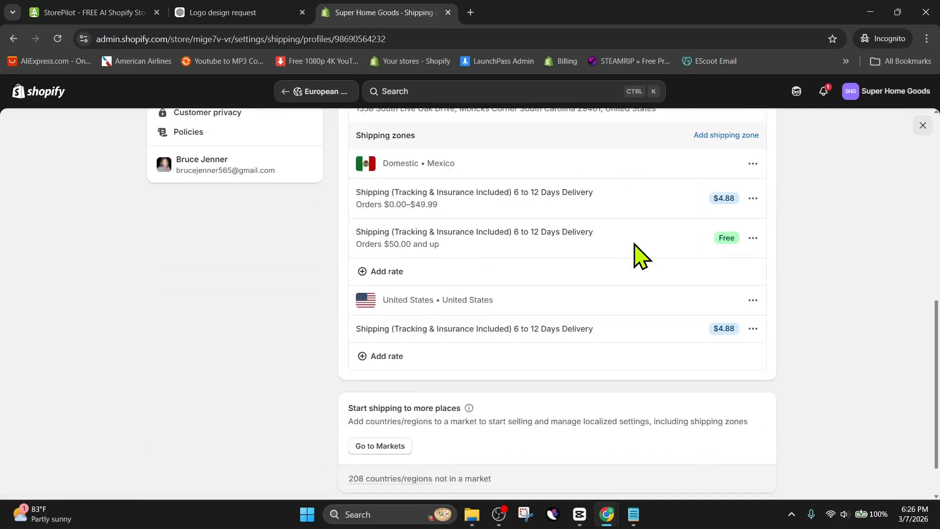
Add a shipping zone named Europe covering all European countries.
click(720, 136)
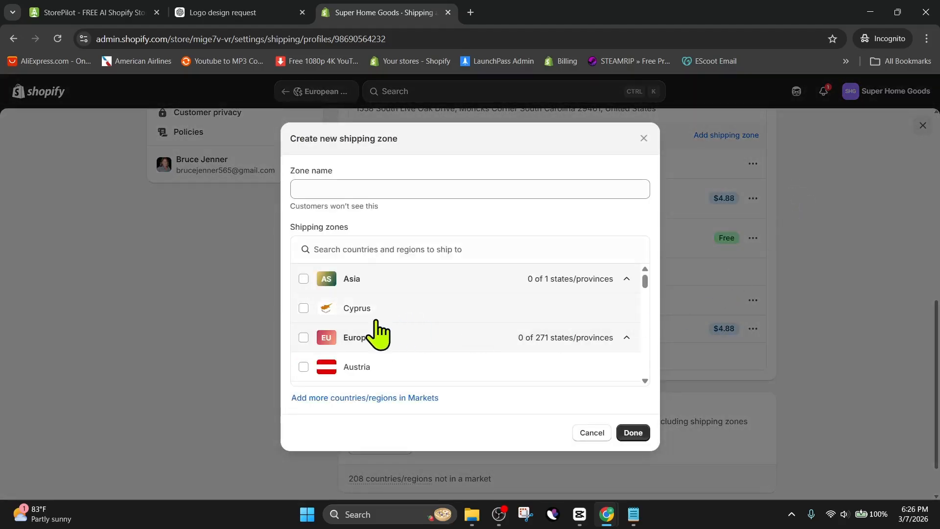
click(304, 338)
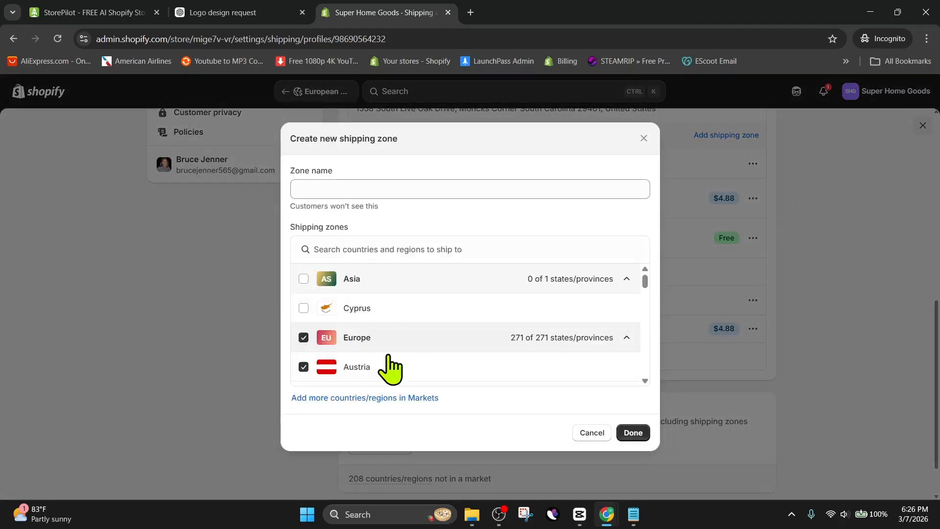
click(405, 191)
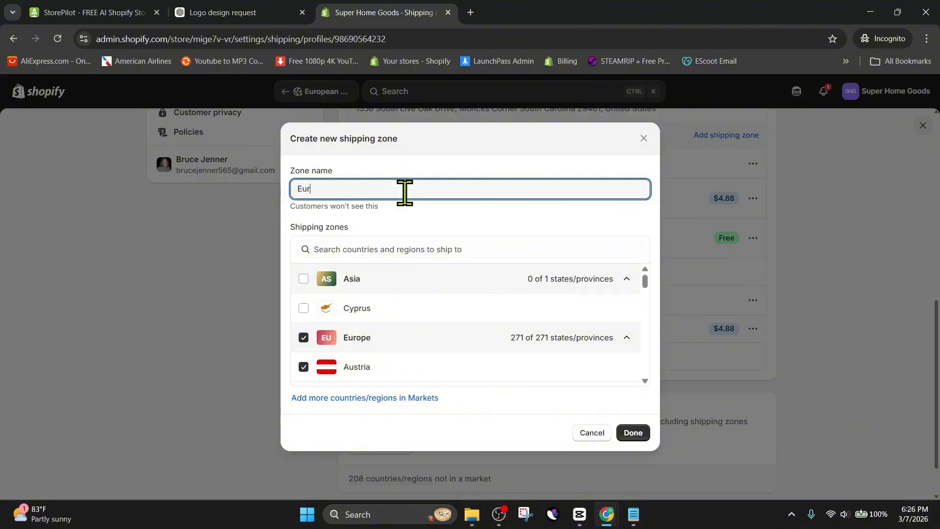
click(632, 433)
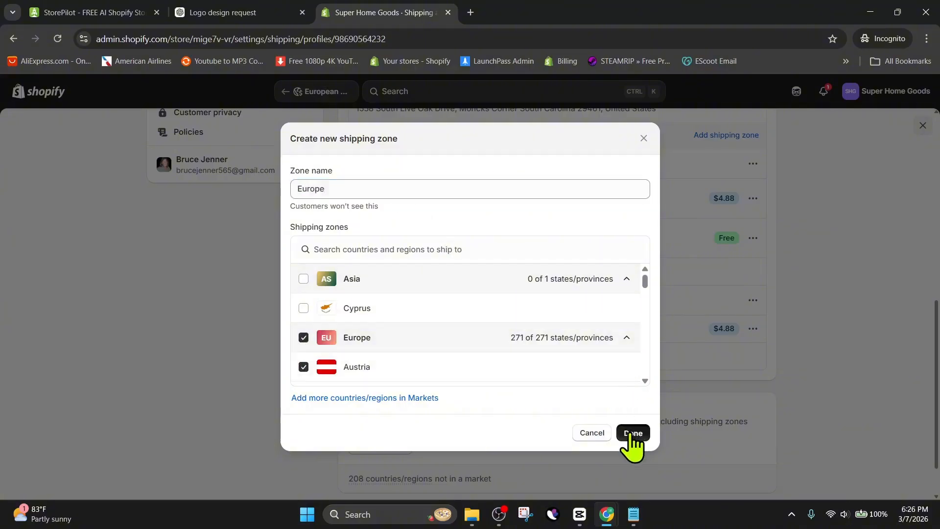
scroll(611, 375, down, 3)
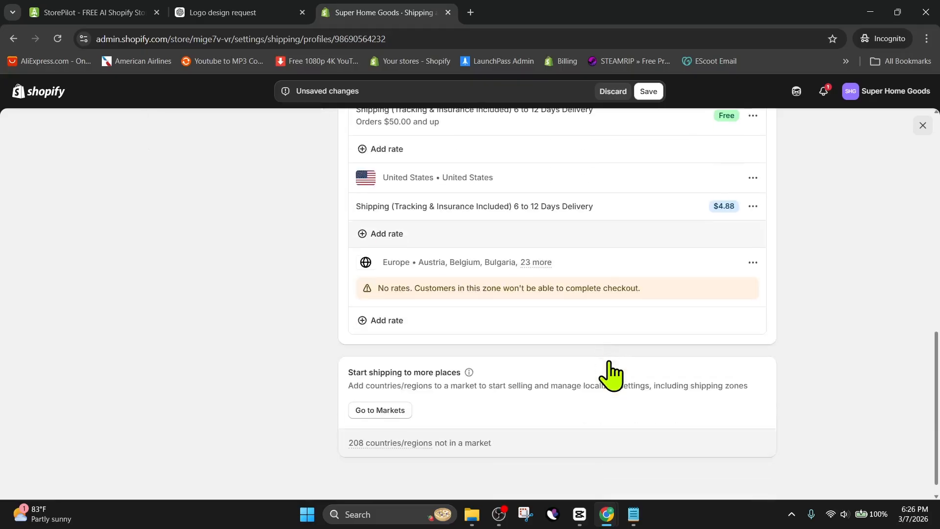
Add a free custom rate named 'Shipping (Tracking & Insurance Included) 6 to 12 Days Delivery' to the Europe zone.
mouse_move(540, 264)
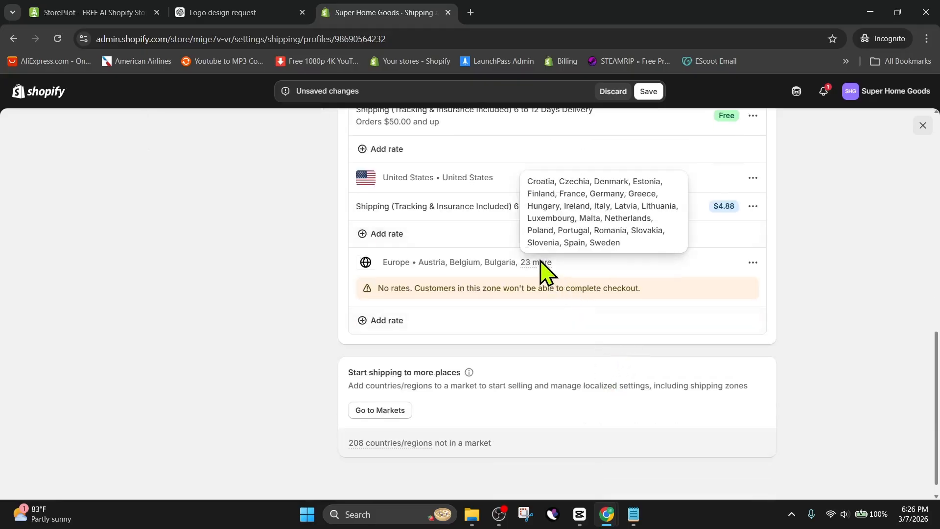
click(474, 323)
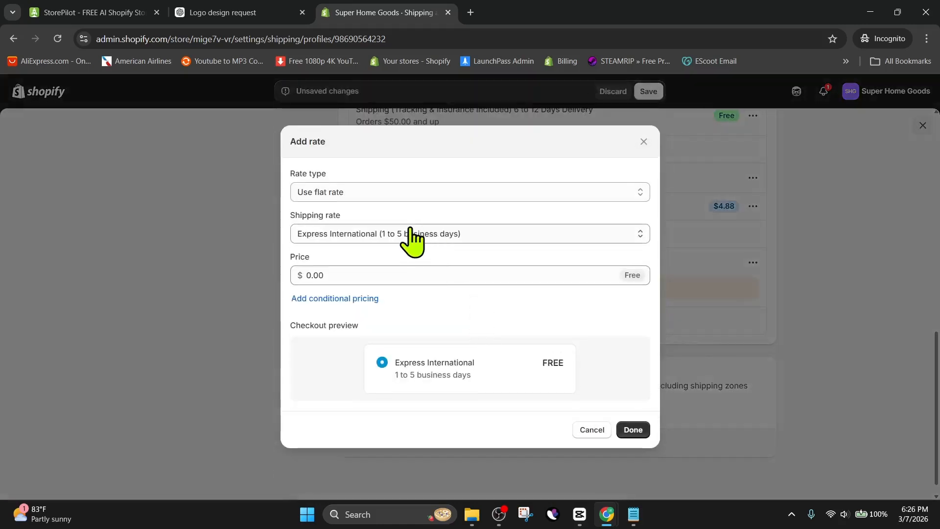
click(411, 236)
click(389, 295)
click(362, 240)
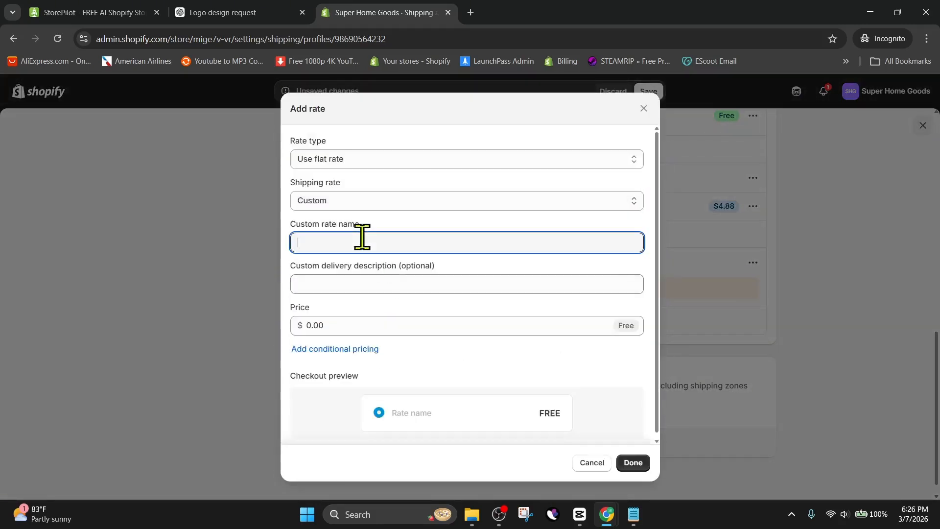
text(Shipping (Tracking & Insurance Included) 6 to 12 Days Delivery)
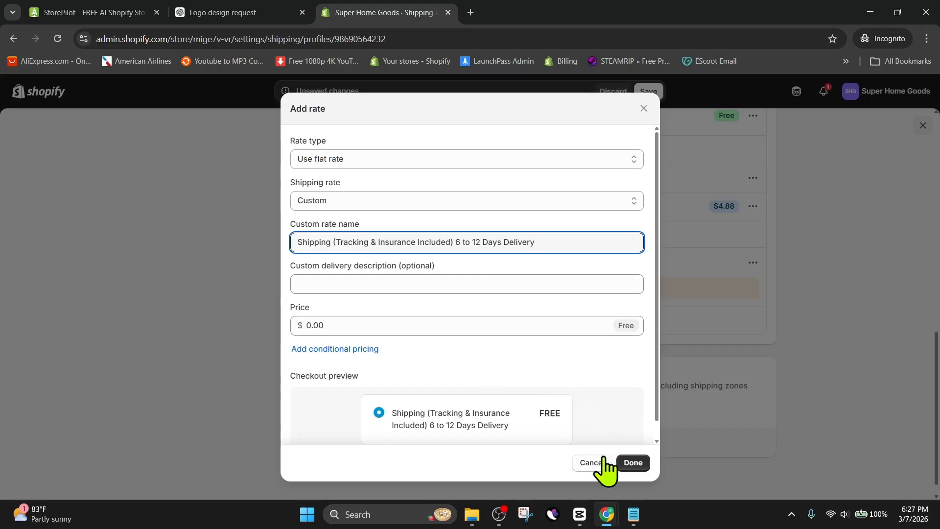
click(629, 464)
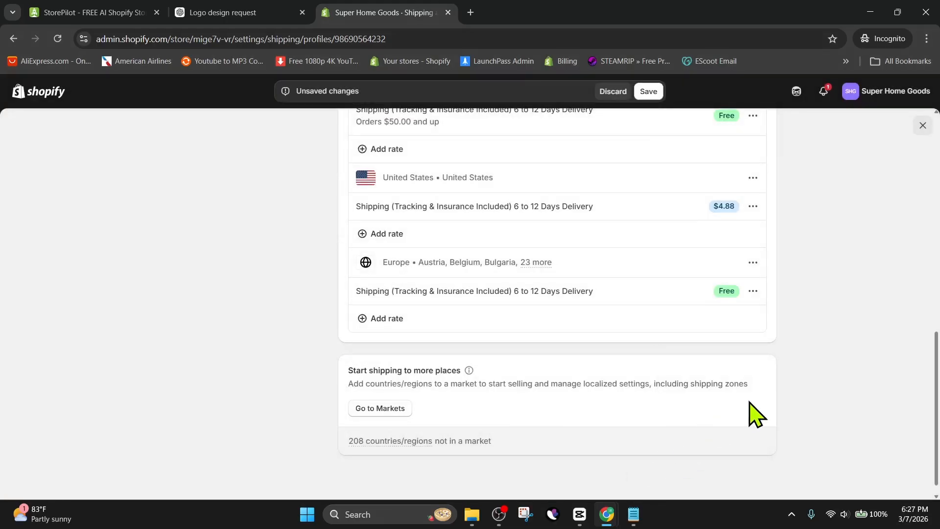
Save the shipping profile with the new Europe rate.
scroll(751, 414, up, 5)
scroll(718, 374, down, 2)
scroll(730, 421, down, 1)
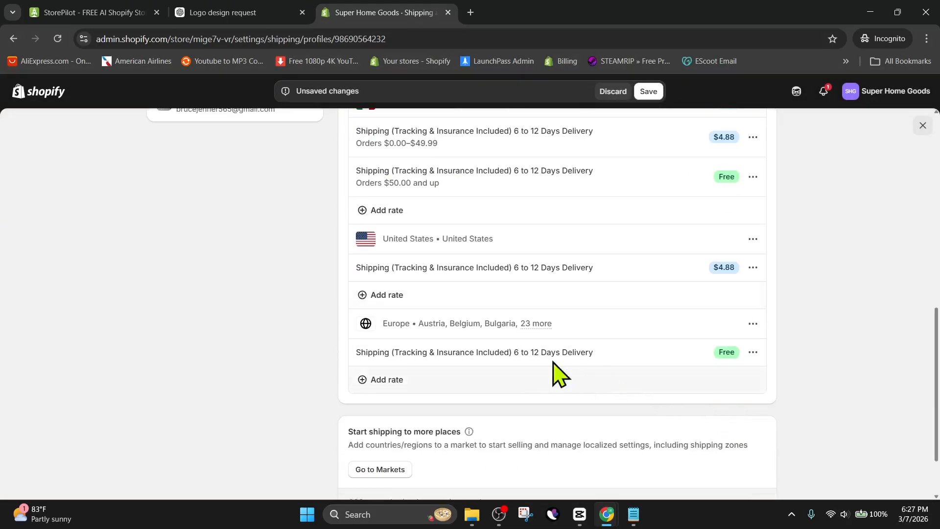
scroll(625, 343, up, 2)
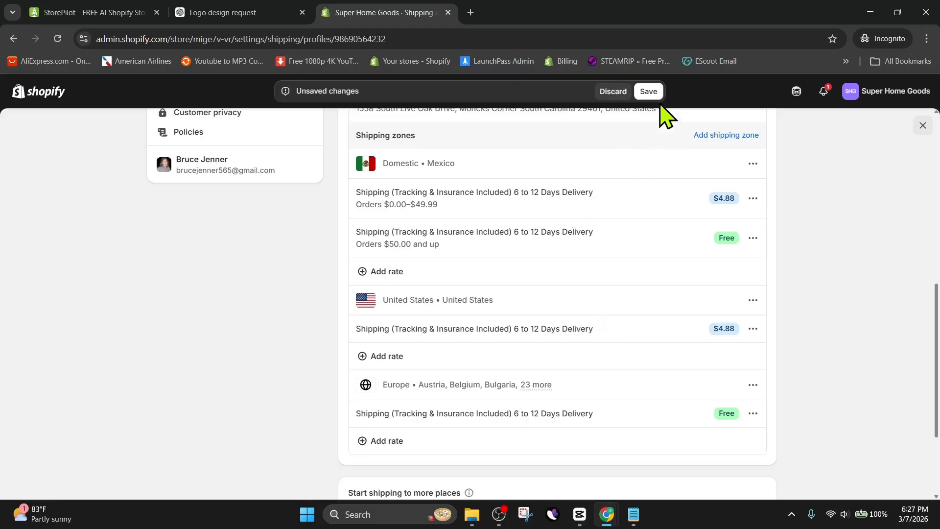
click(649, 92)
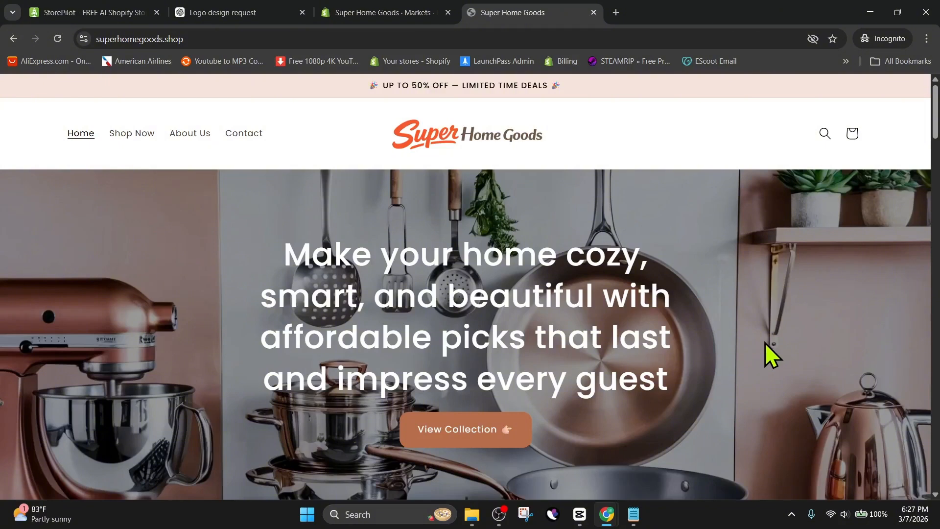
Scroll through the live storefront homepage to review all of its sections down to the footer.
scroll(765, 343, down, 3)
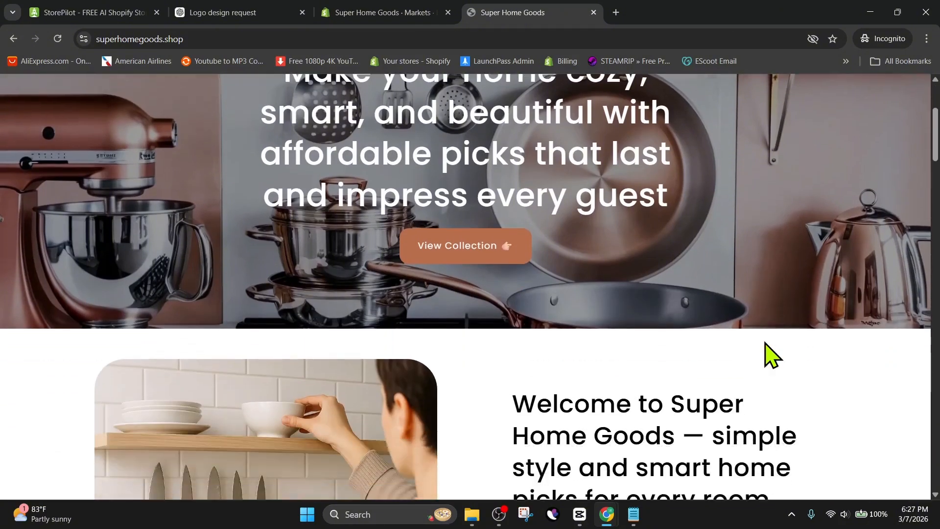
scroll(765, 343, up, 2)
scroll(765, 343, down, 10)
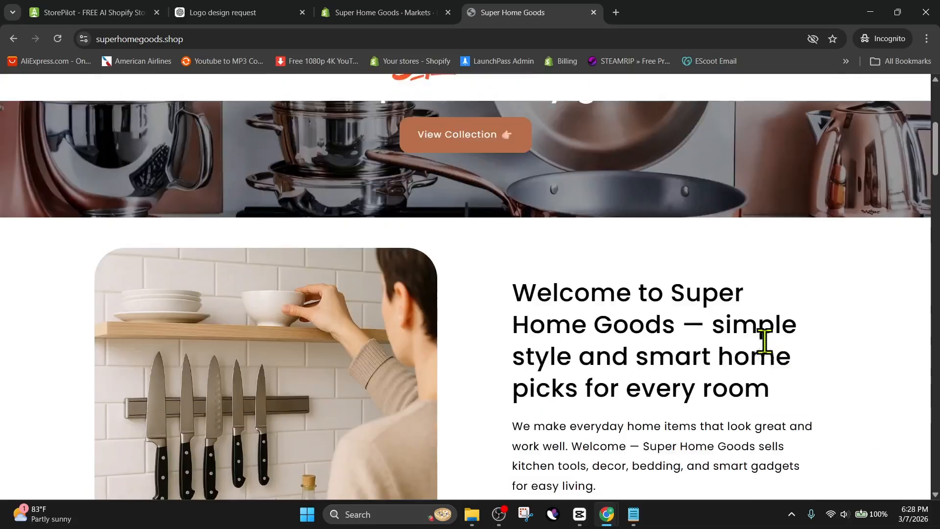
scroll(773, 355, down, 11)
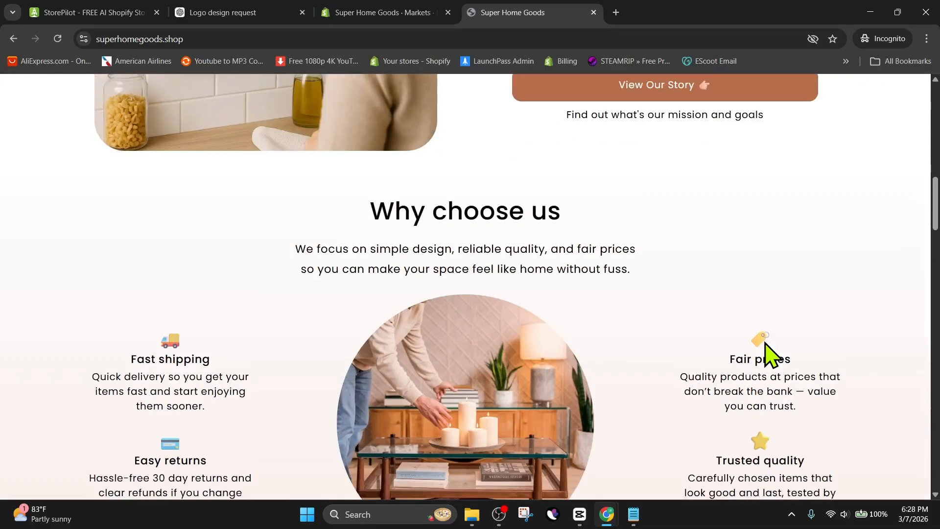
scroll(767, 355, down, 10)
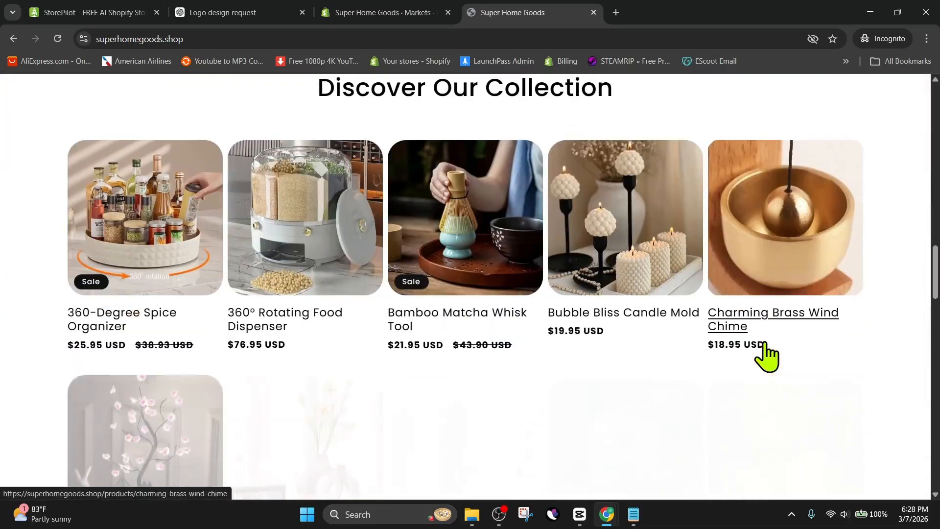
scroll(766, 355, down, 11)
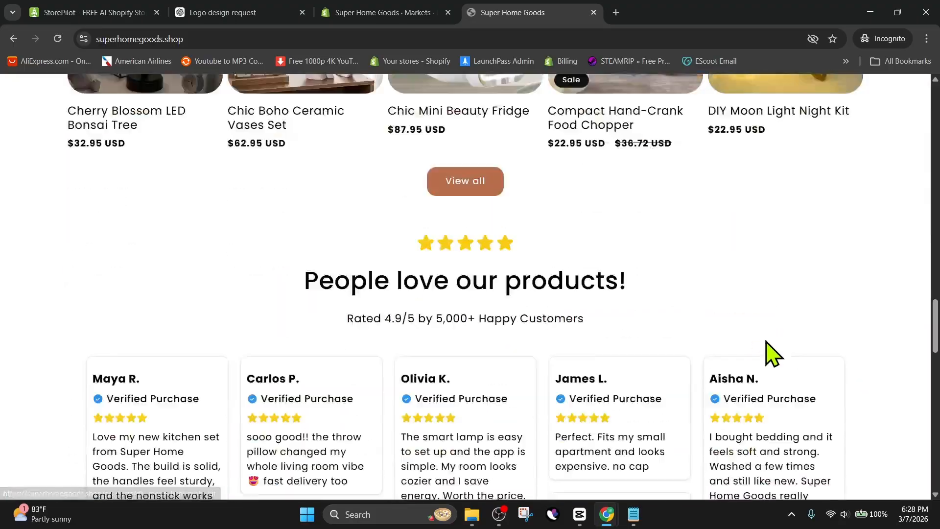
scroll(768, 342, down, 13)
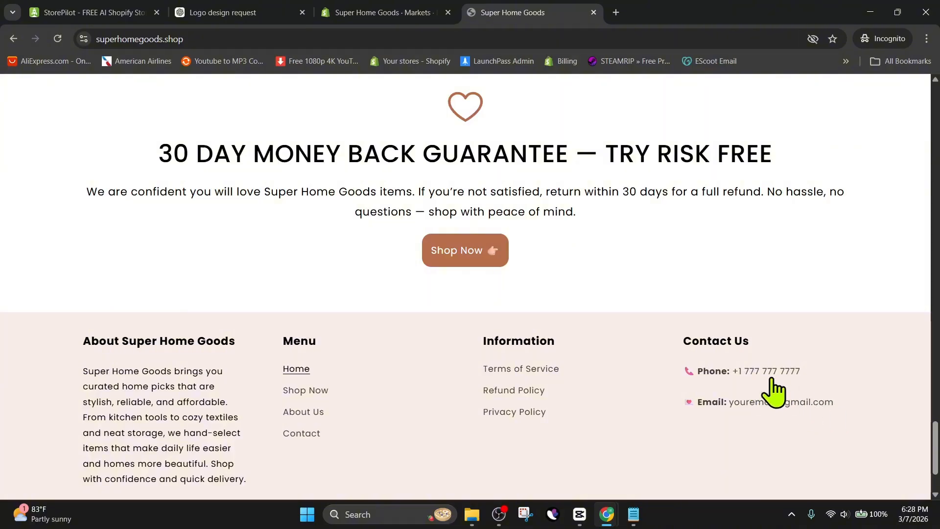
In the theme editor, delete the phone number line from the footer's Contact Us text block, then exit the editor.
key(ctrl+shift+Tab)
click(739, 370)
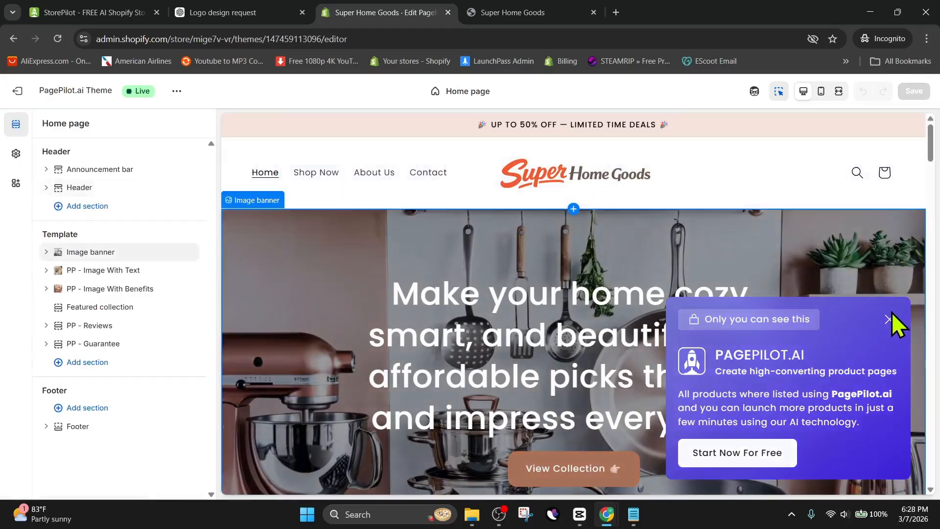
click(888, 319)
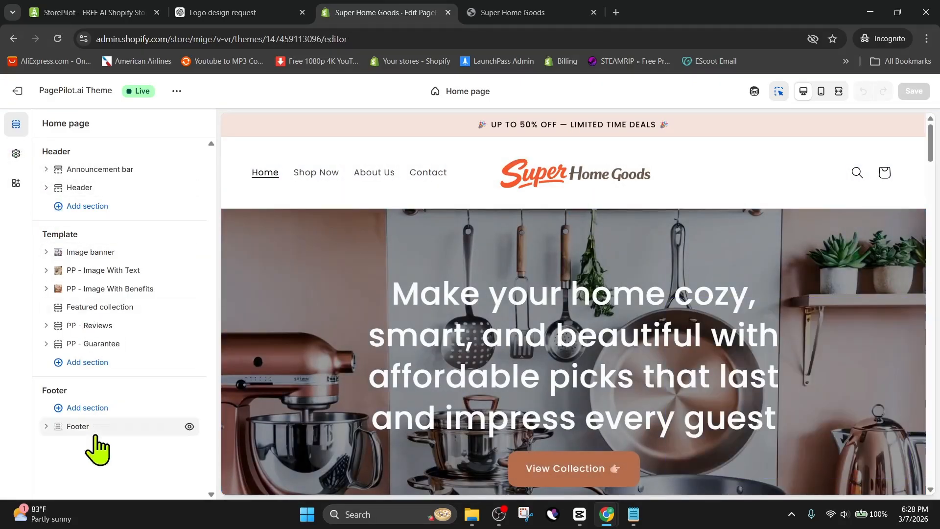
click(79, 426)
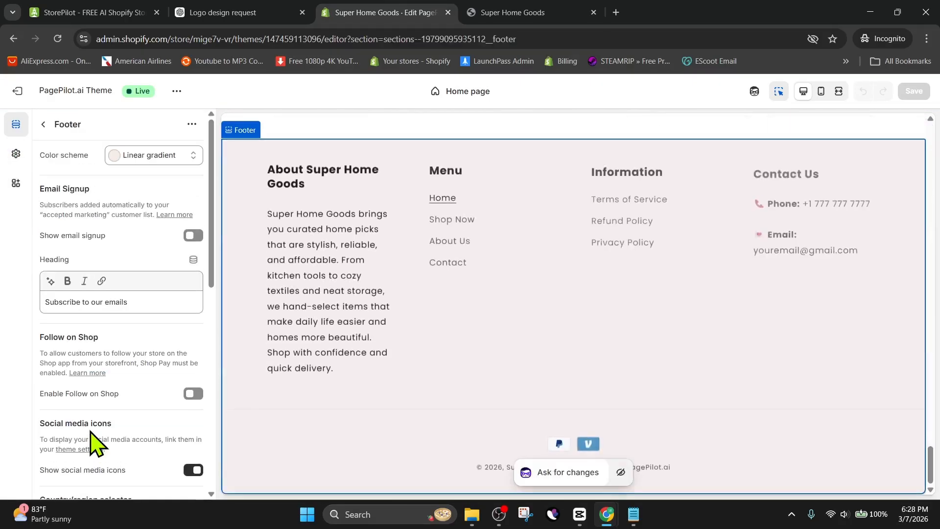
click(824, 206)
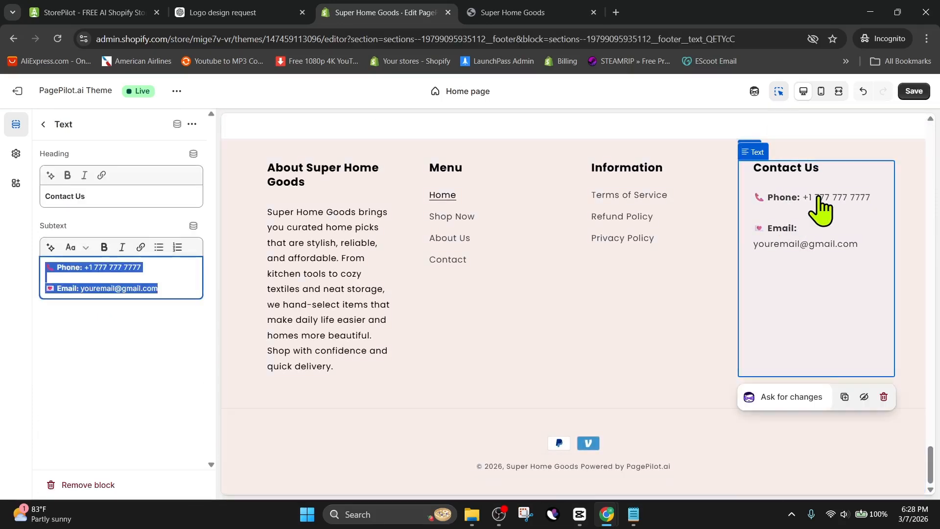
click(166, 274)
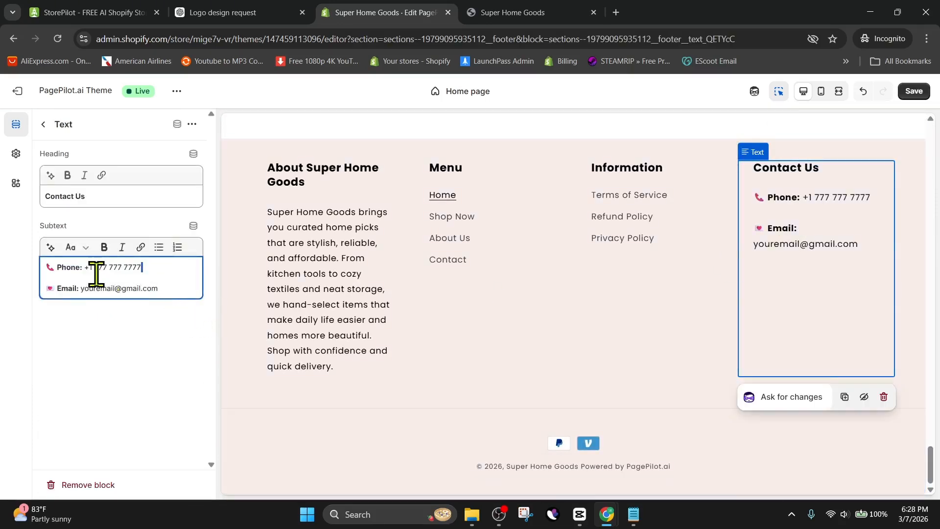
drag(97, 273, 65, 266)
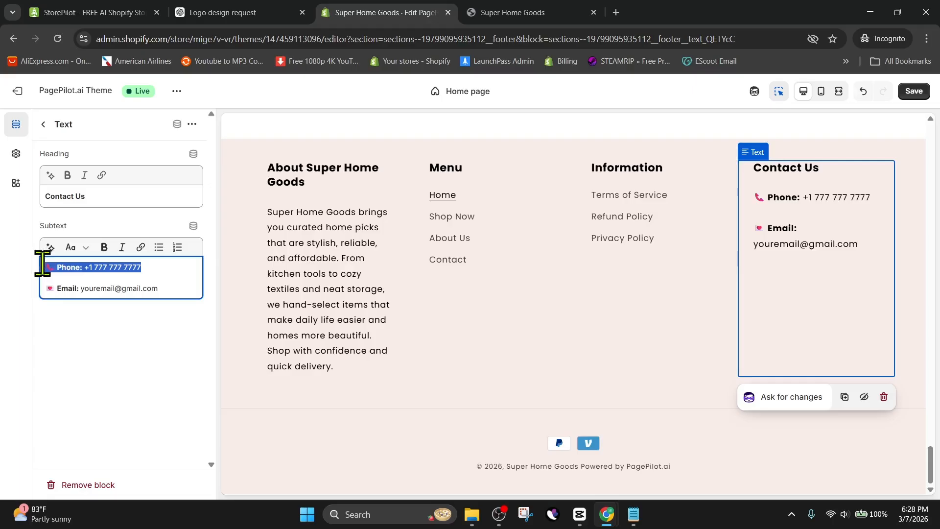
key(BackSpace)
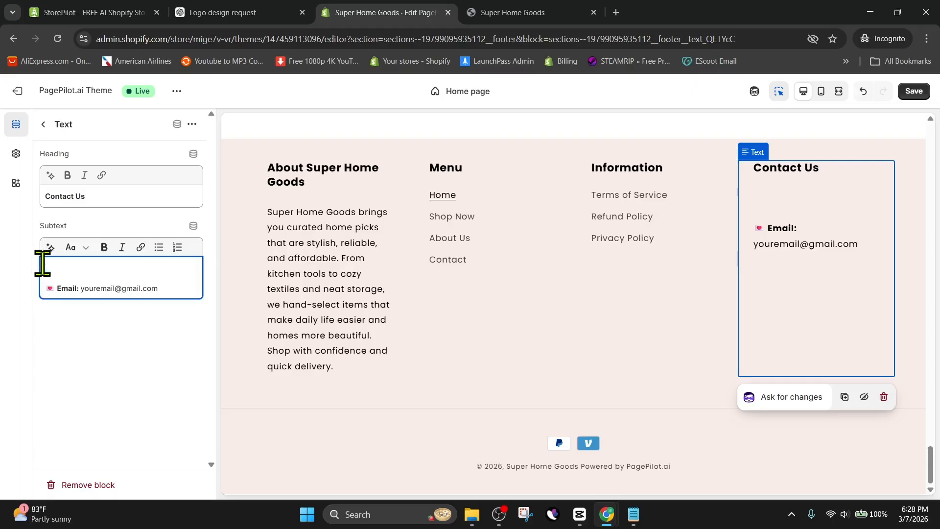
key(BackSpace)
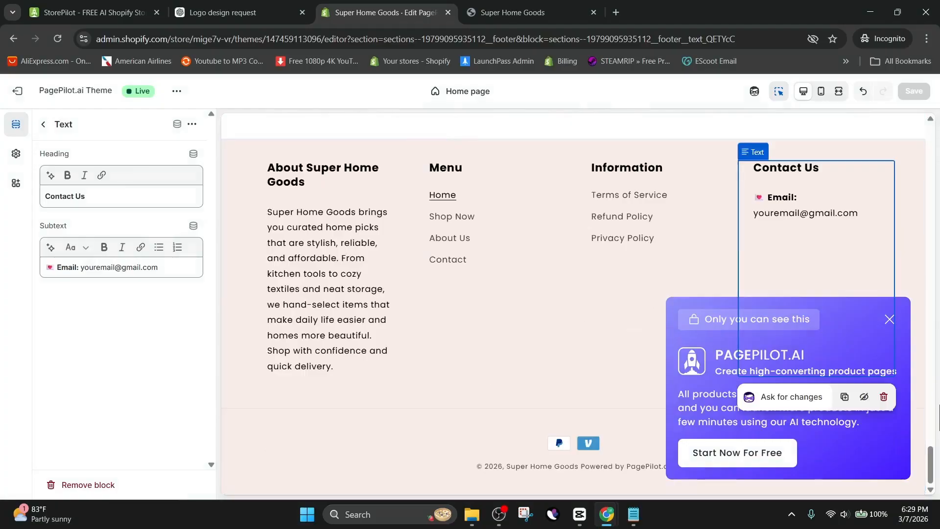
click(890, 318)
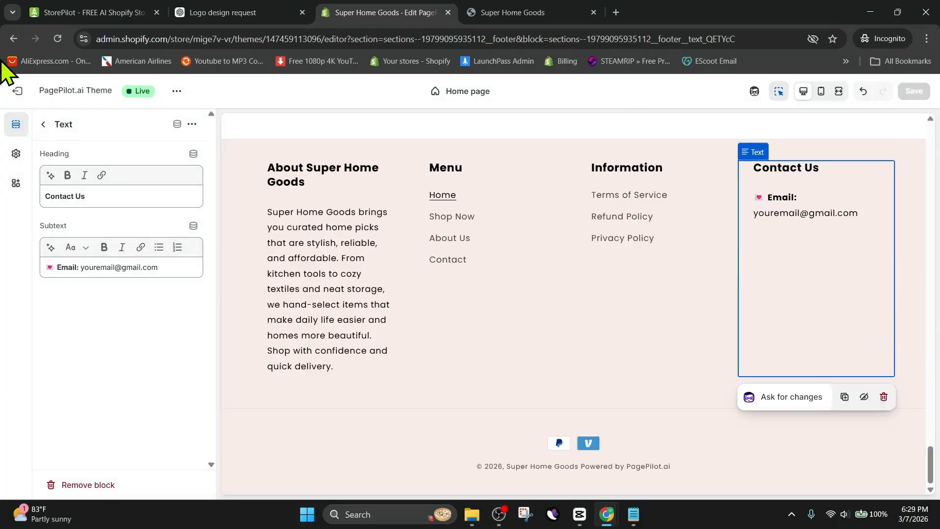
click(16, 92)
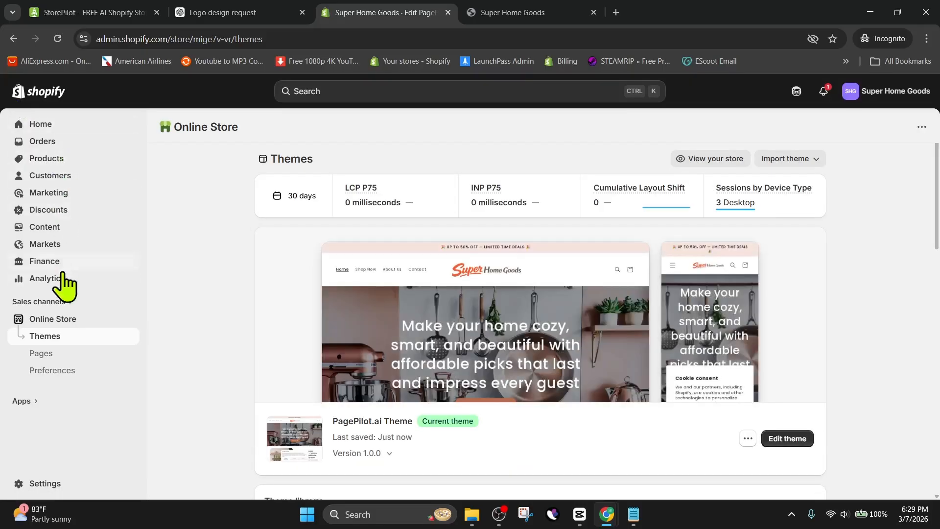
Return to the live storefront and open the Bamboo Matcha Whisk Tool product page.
click(503, 12)
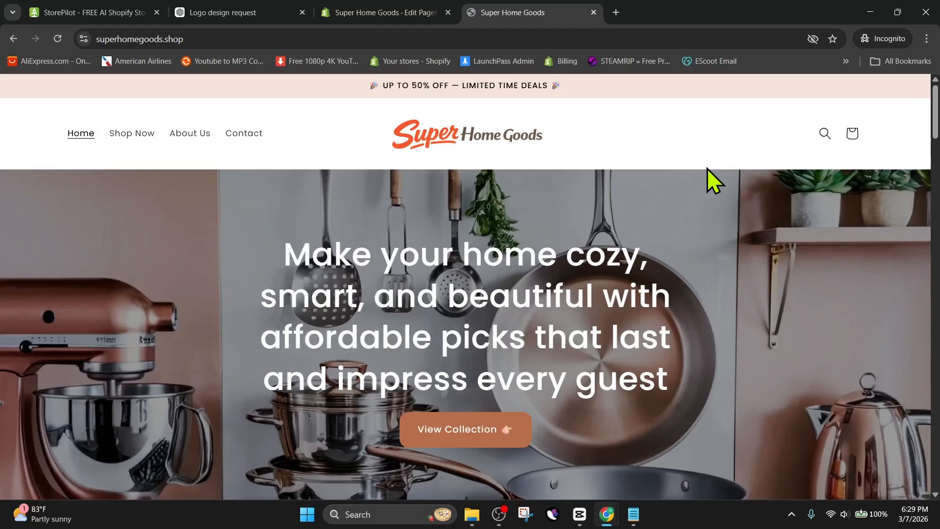
scroll(552, 209, down, 9)
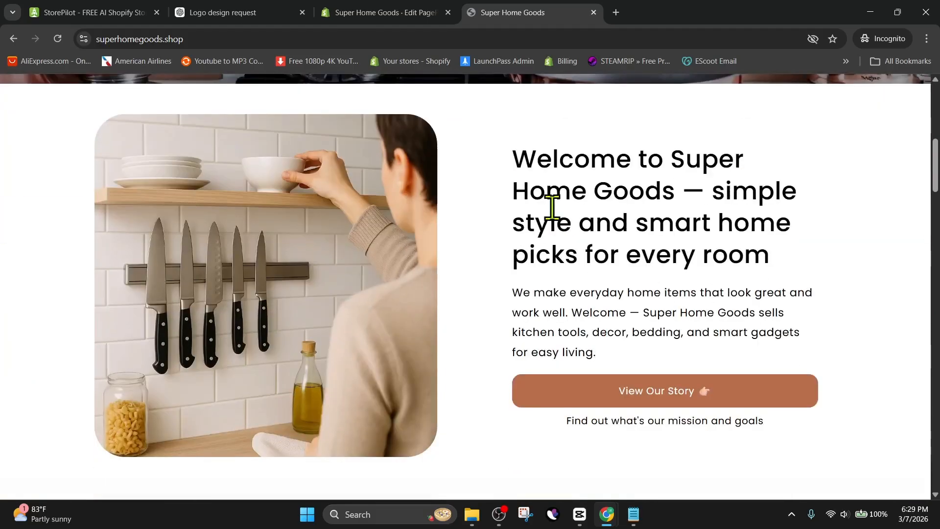
scroll(553, 209, down, 18)
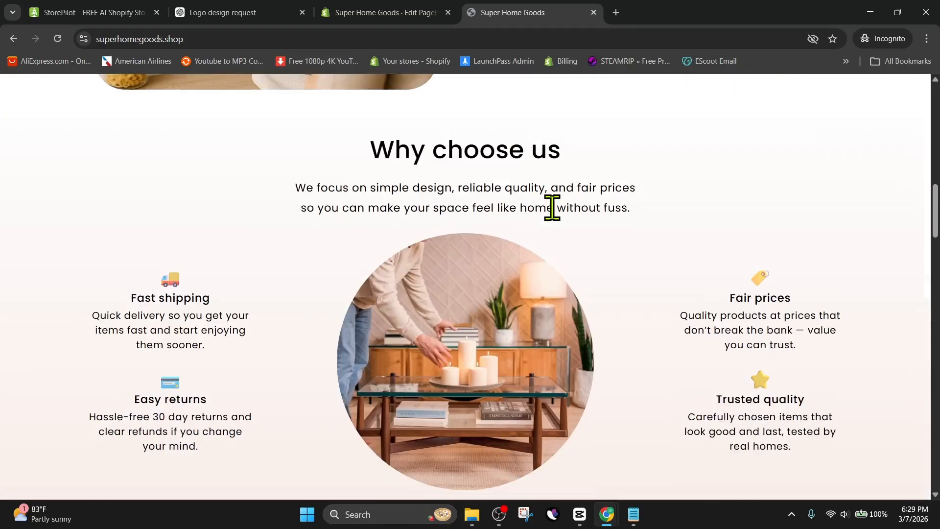
scroll(552, 209, up, 9)
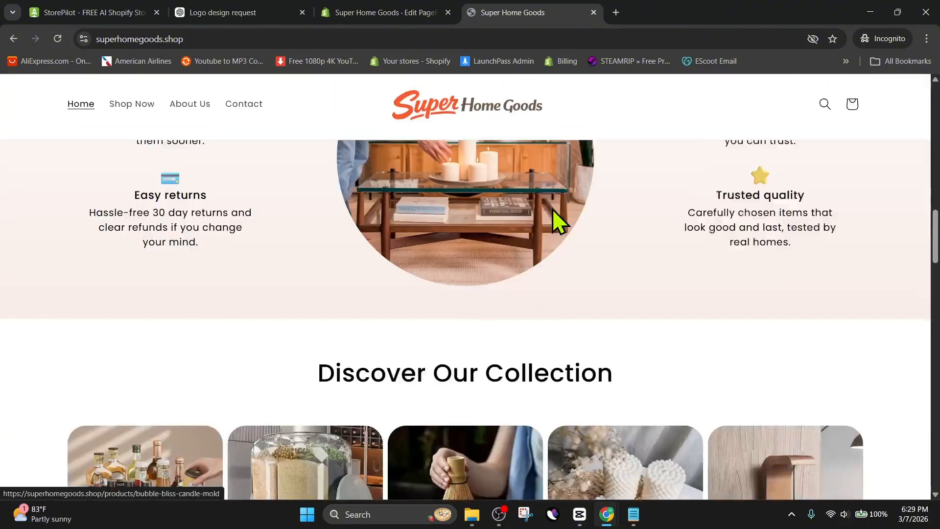
scroll(553, 210, down, 8)
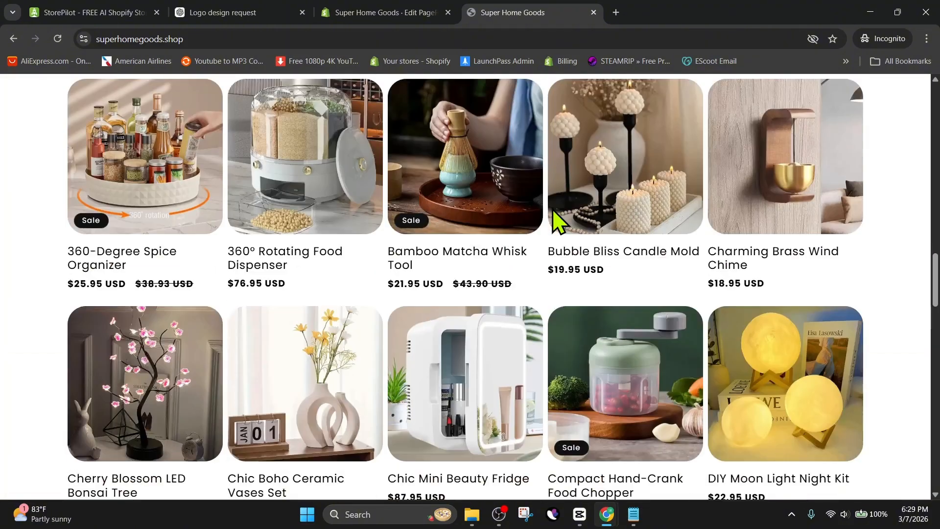
click(516, 194)
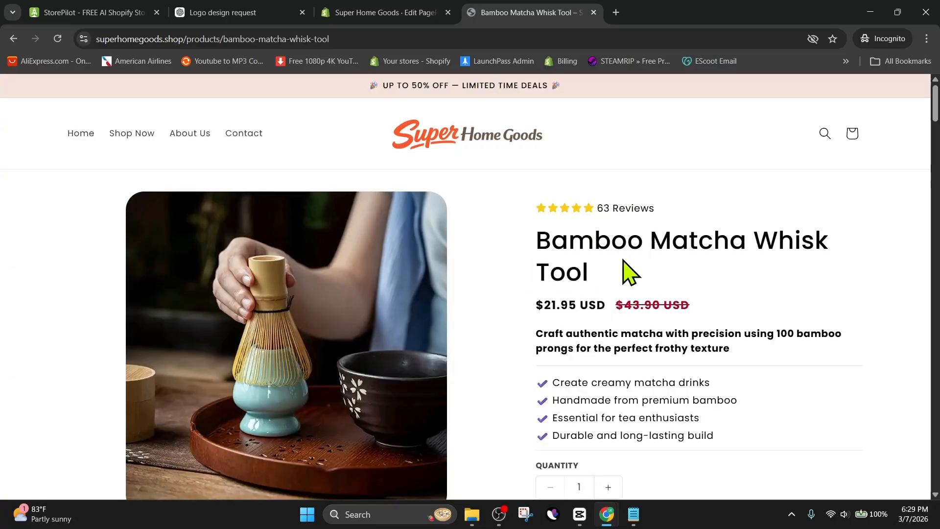
Scroll through the product page to review its description, shipping, returns and feature sections.
scroll(629, 272, down, 1)
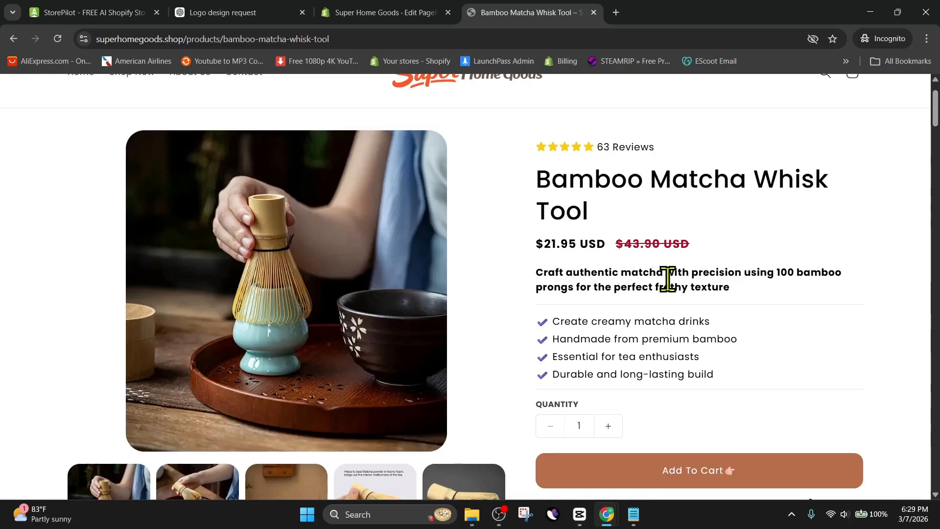
scroll(671, 289, down, 1)
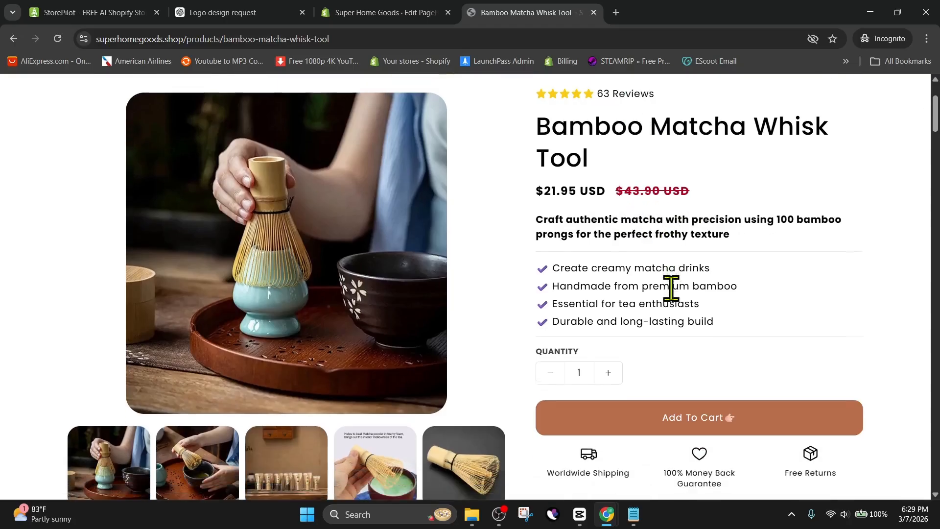
scroll(676, 294, down, 1)
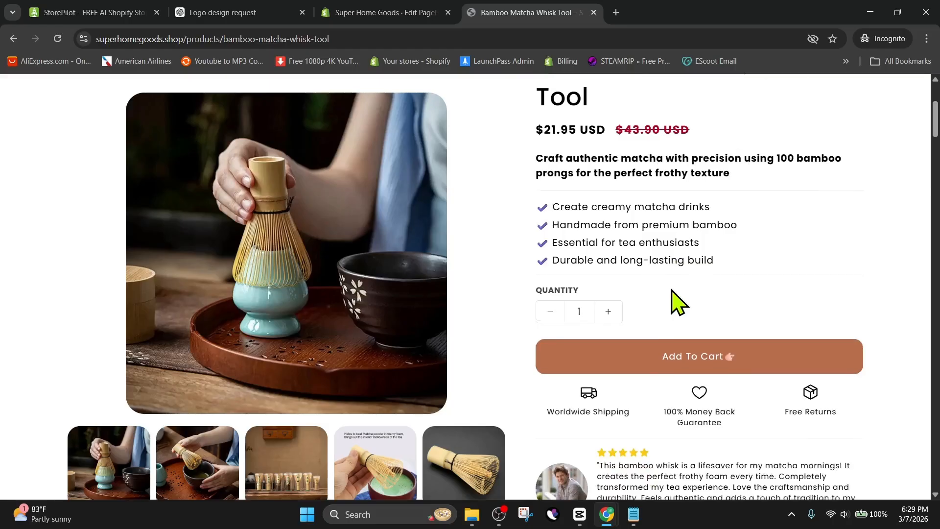
scroll(676, 300, down, 5)
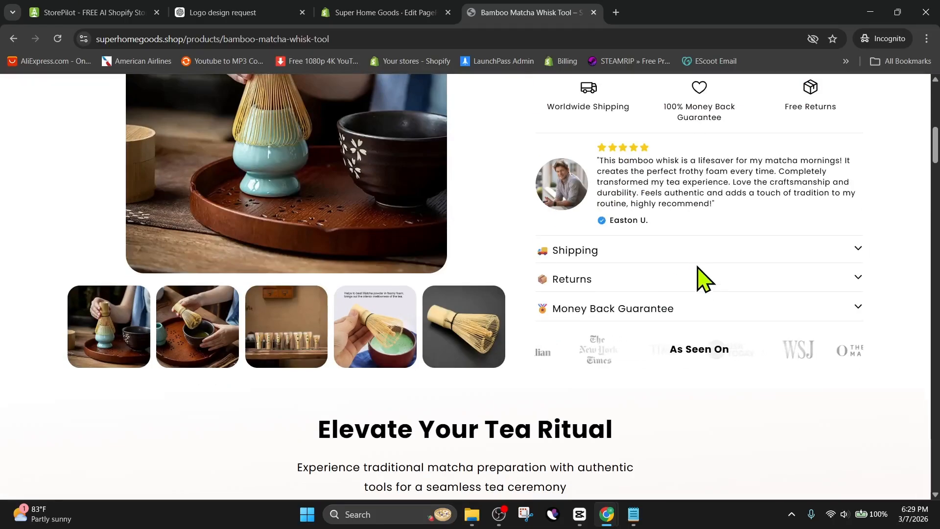
click(700, 283)
click(699, 281)
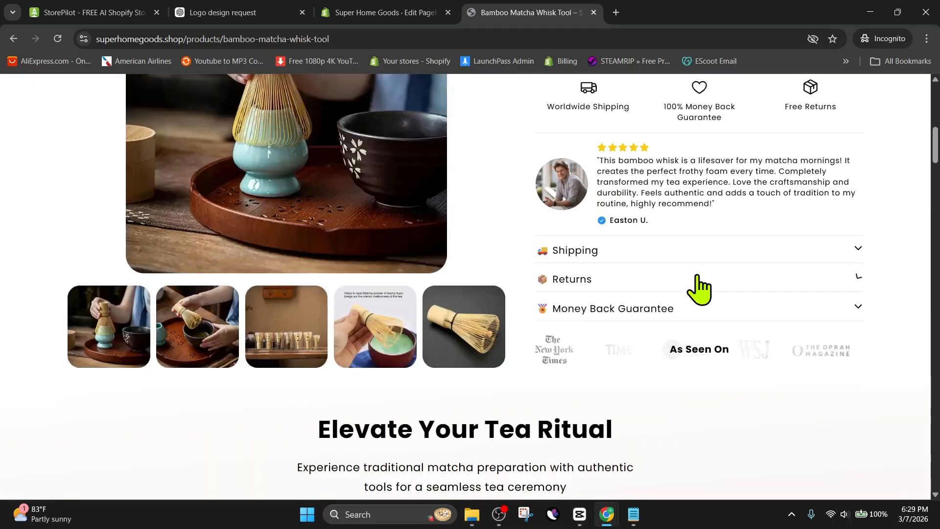
scroll(624, 290, down, 4)
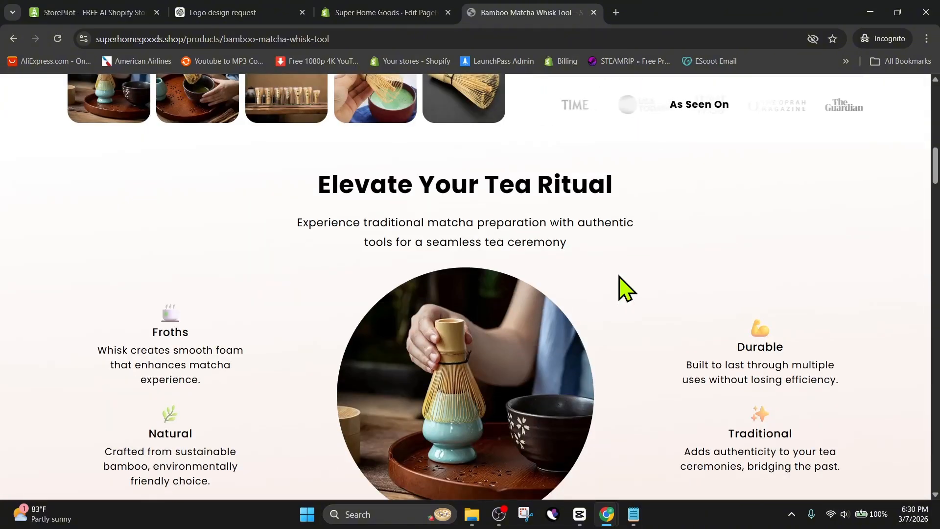
scroll(619, 277, down, 10)
scroll(621, 277, down, 18)
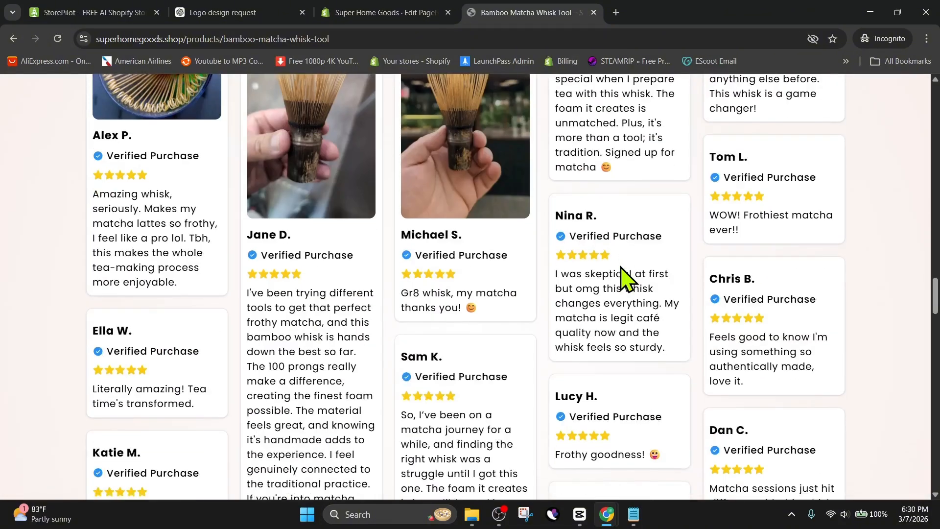
scroll(623, 279, up, 11)
Proceed to checkout for the Bamboo Matcha Whisk Tool and review the checkout page.
click(624, 453)
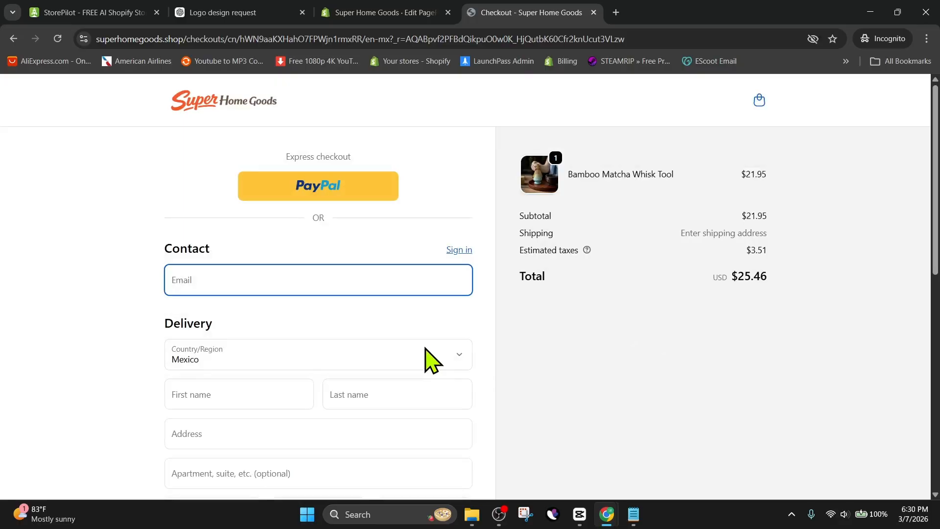
scroll(429, 360, down, 10)
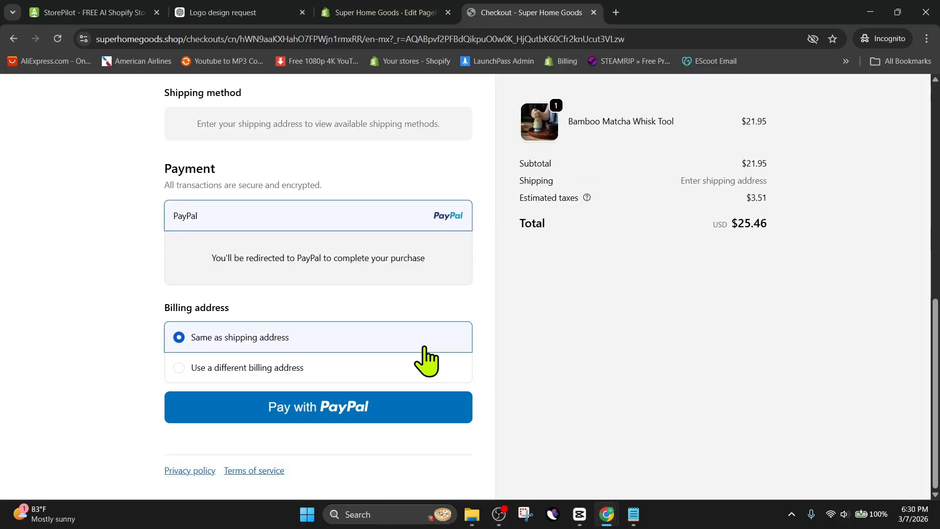
scroll(426, 360, up, 10)
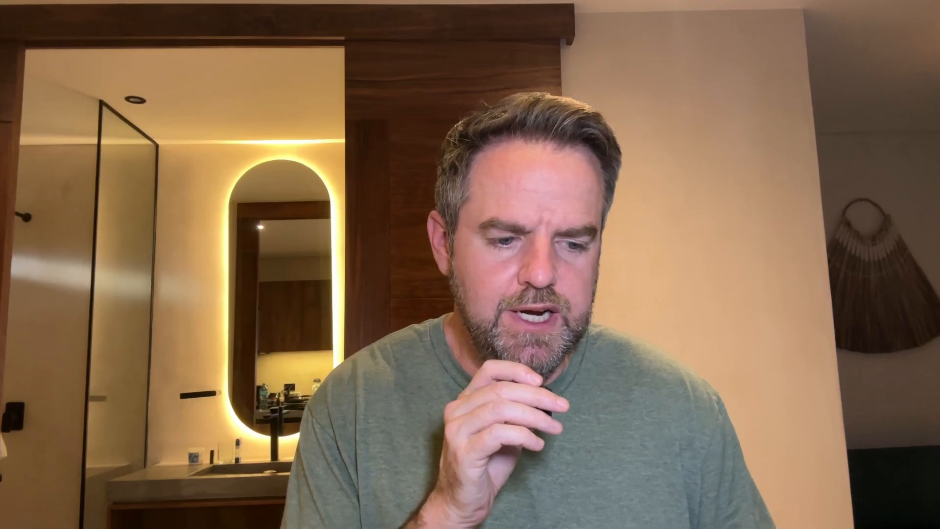